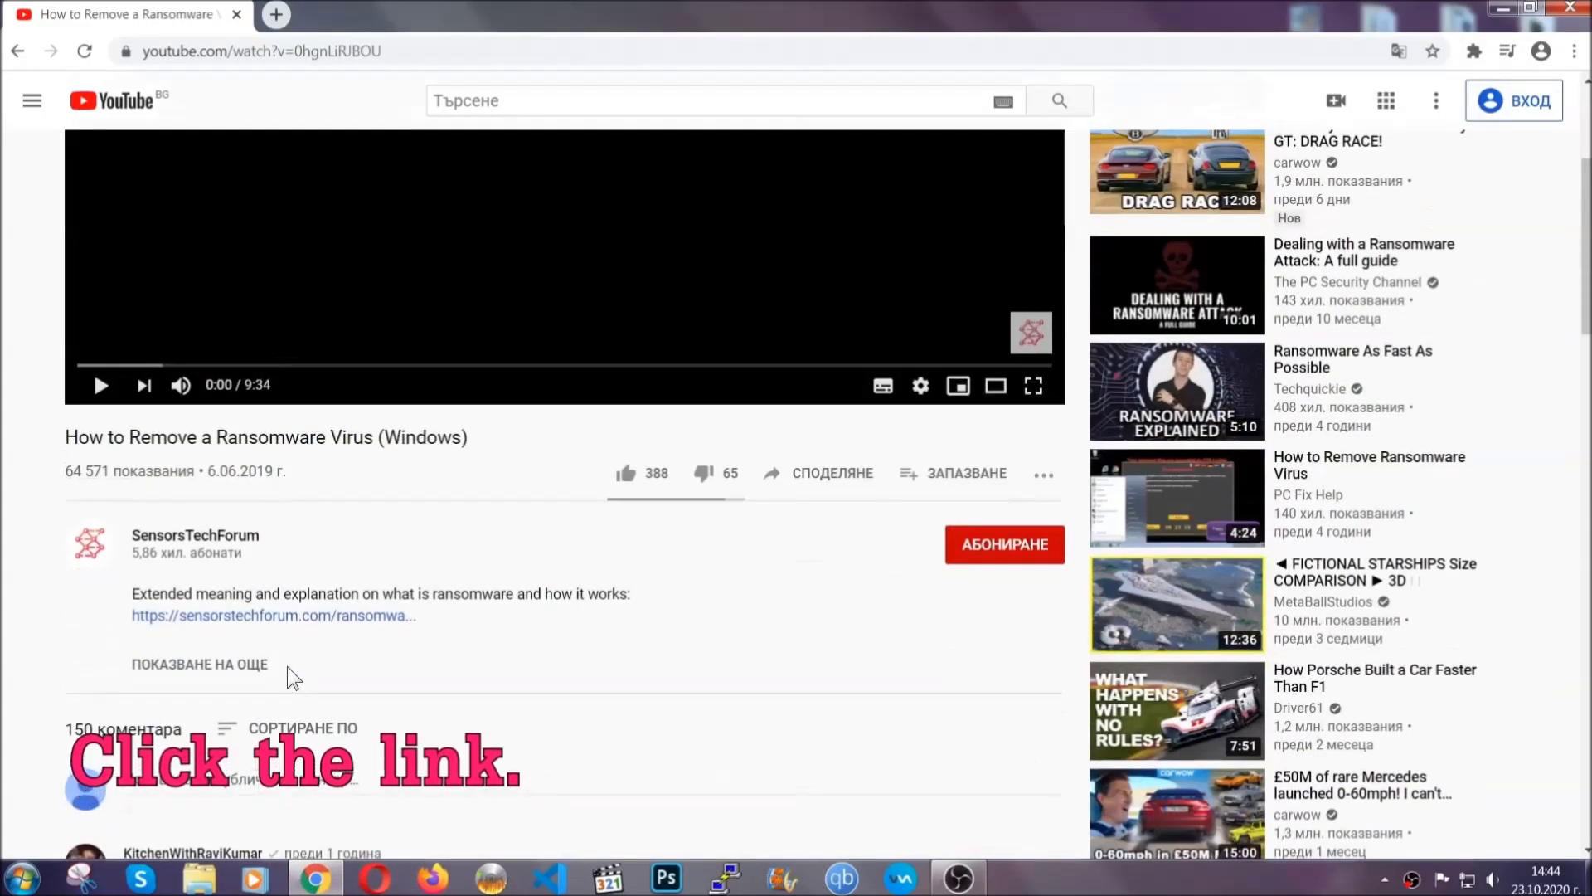
- Download SpyHunter-Installer.exe from SensorsTechForum and launch it from Chrome's download bar
left_click(315, 618)
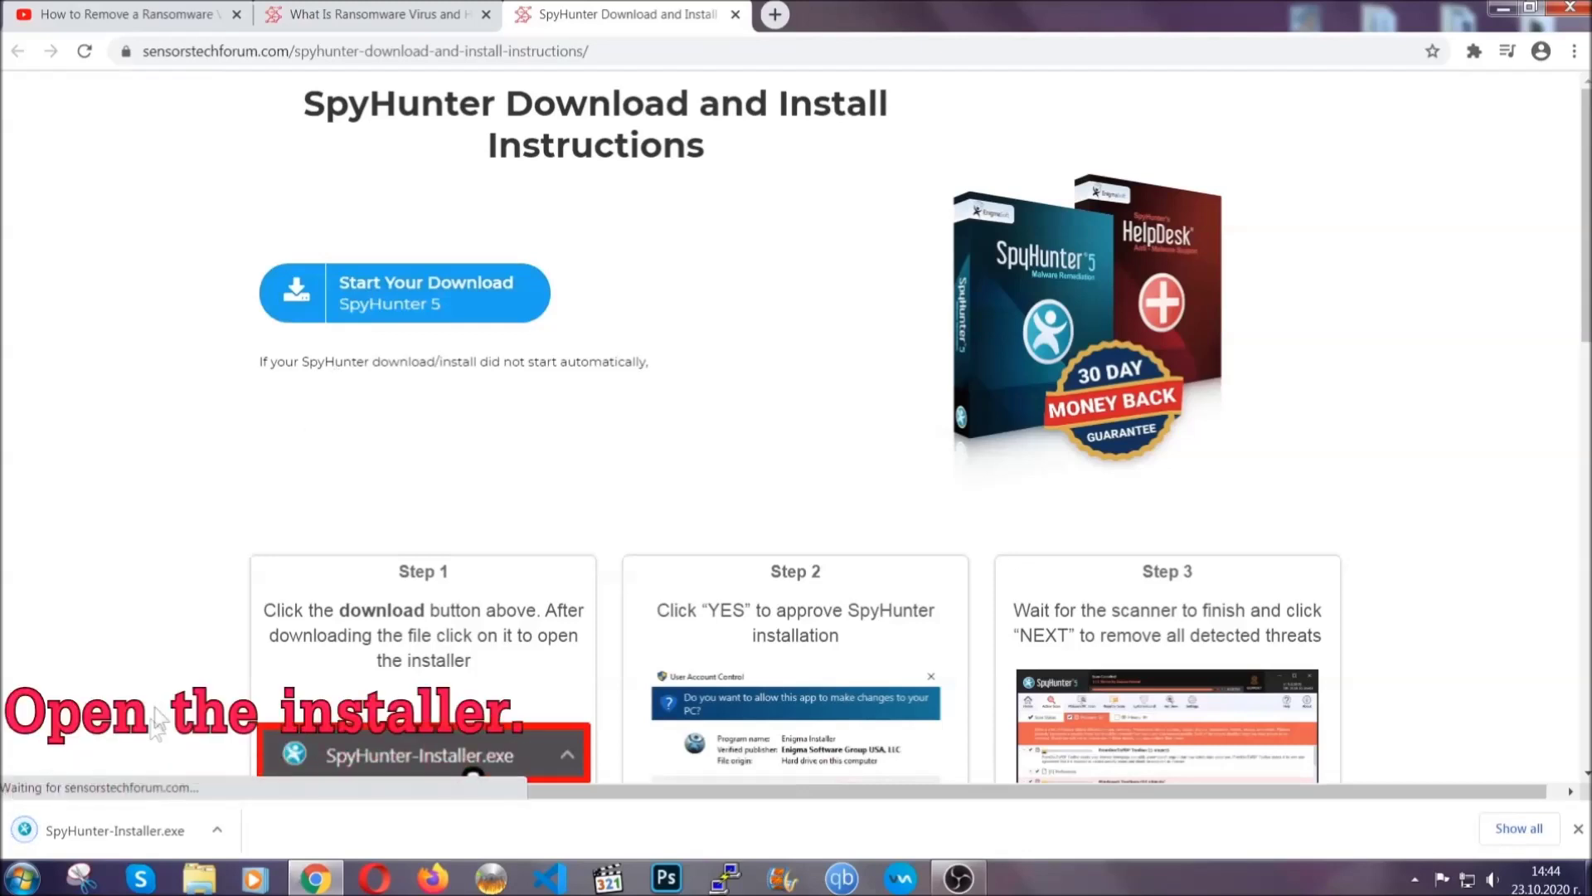
left_click(113, 828)
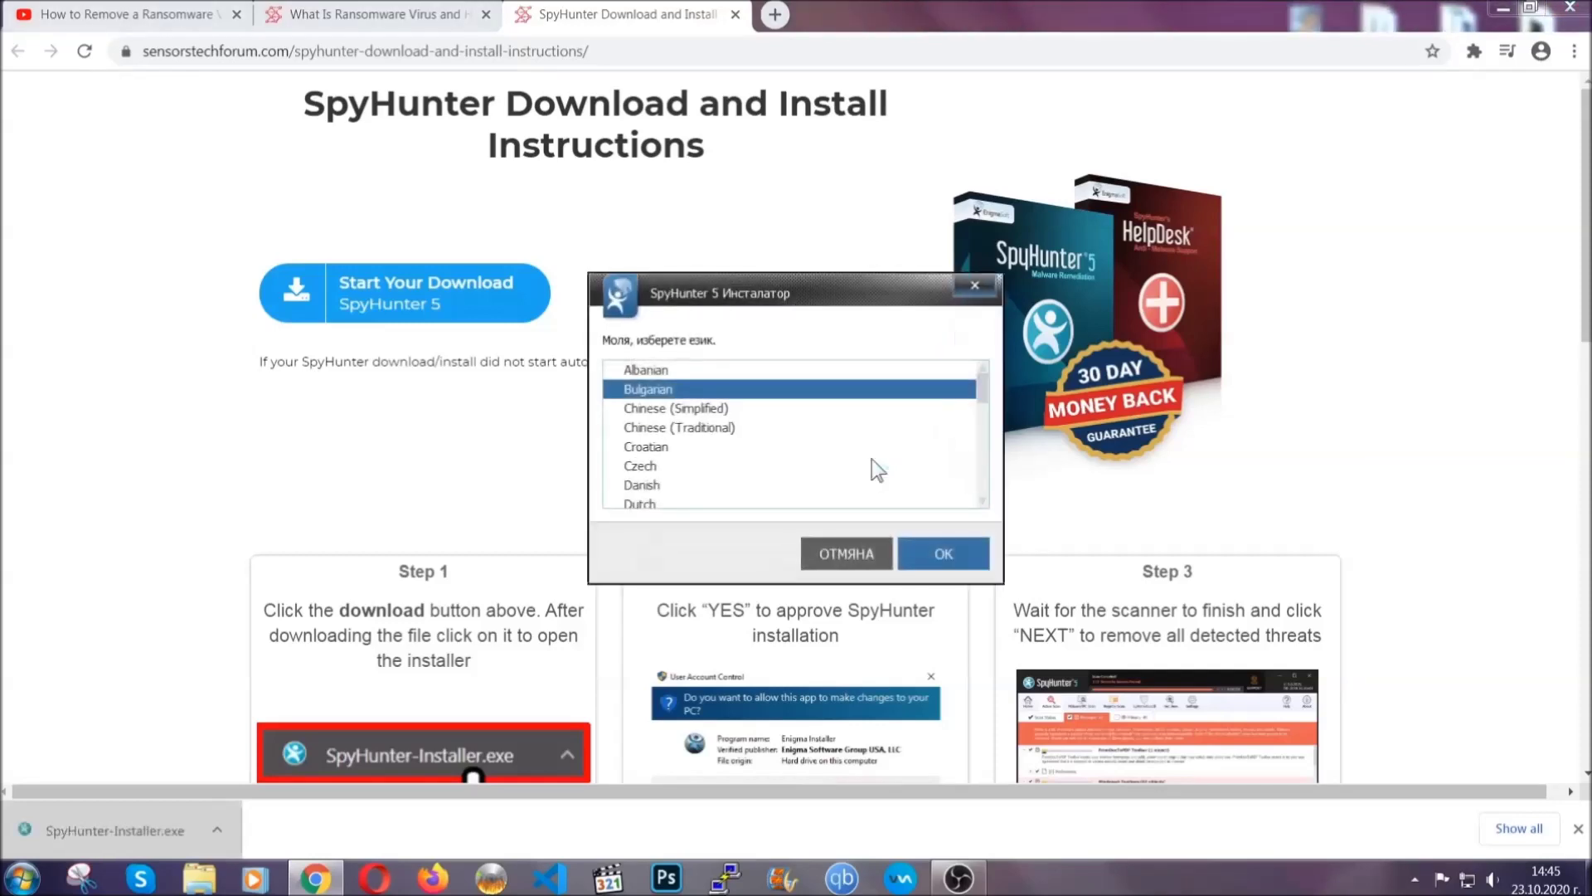
- Choose English as the SpyHunter installer language and confirm
scroll(837, 467, "down", 2)
left_click(751, 452)
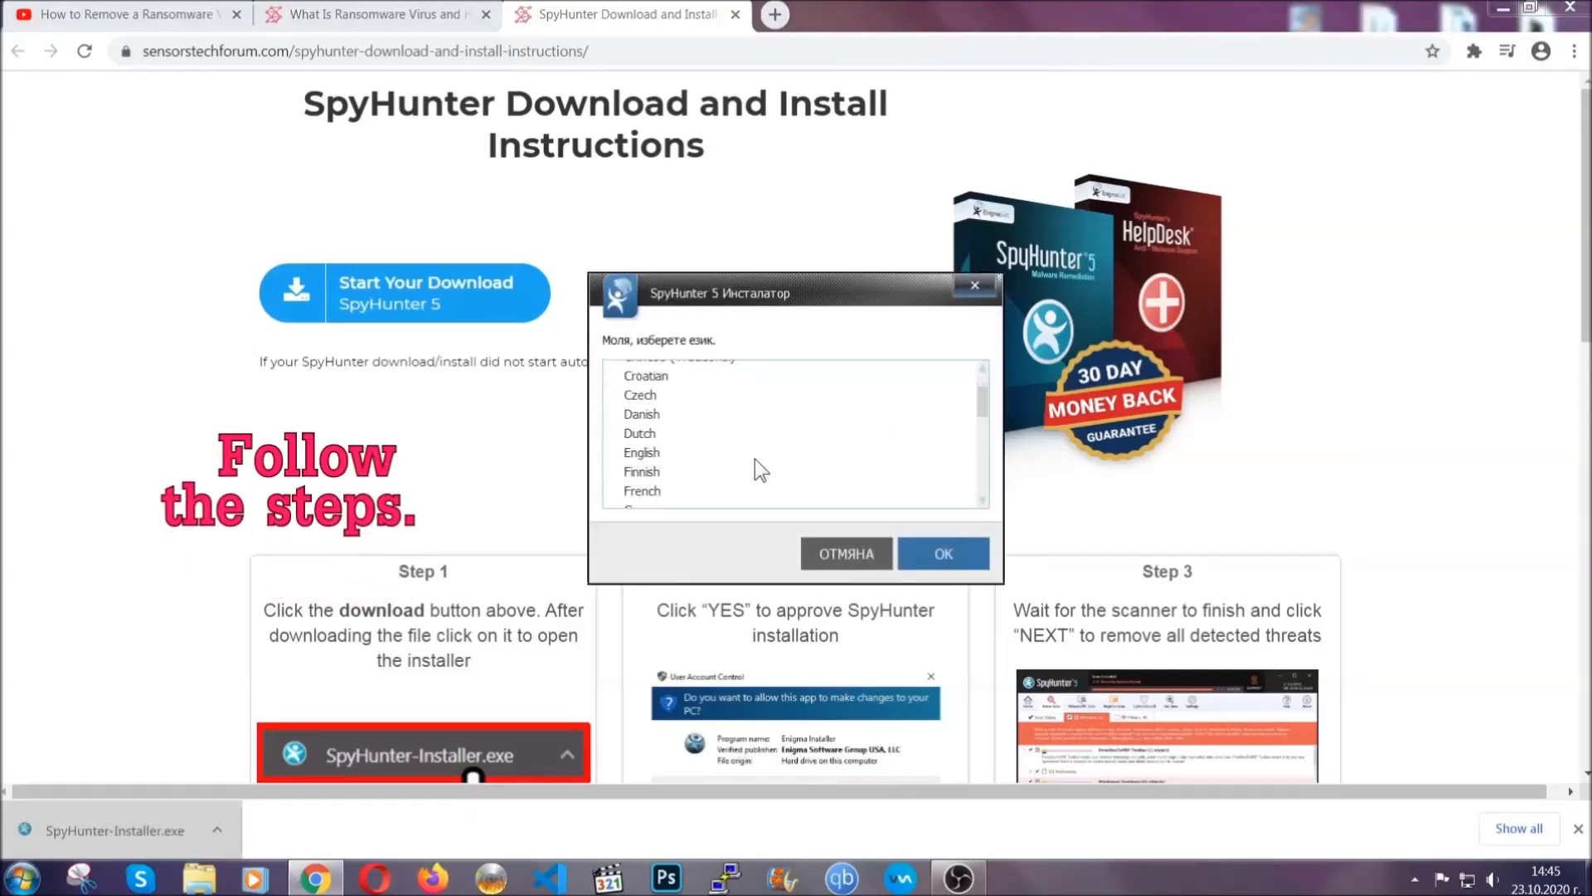
left_click(933, 552)
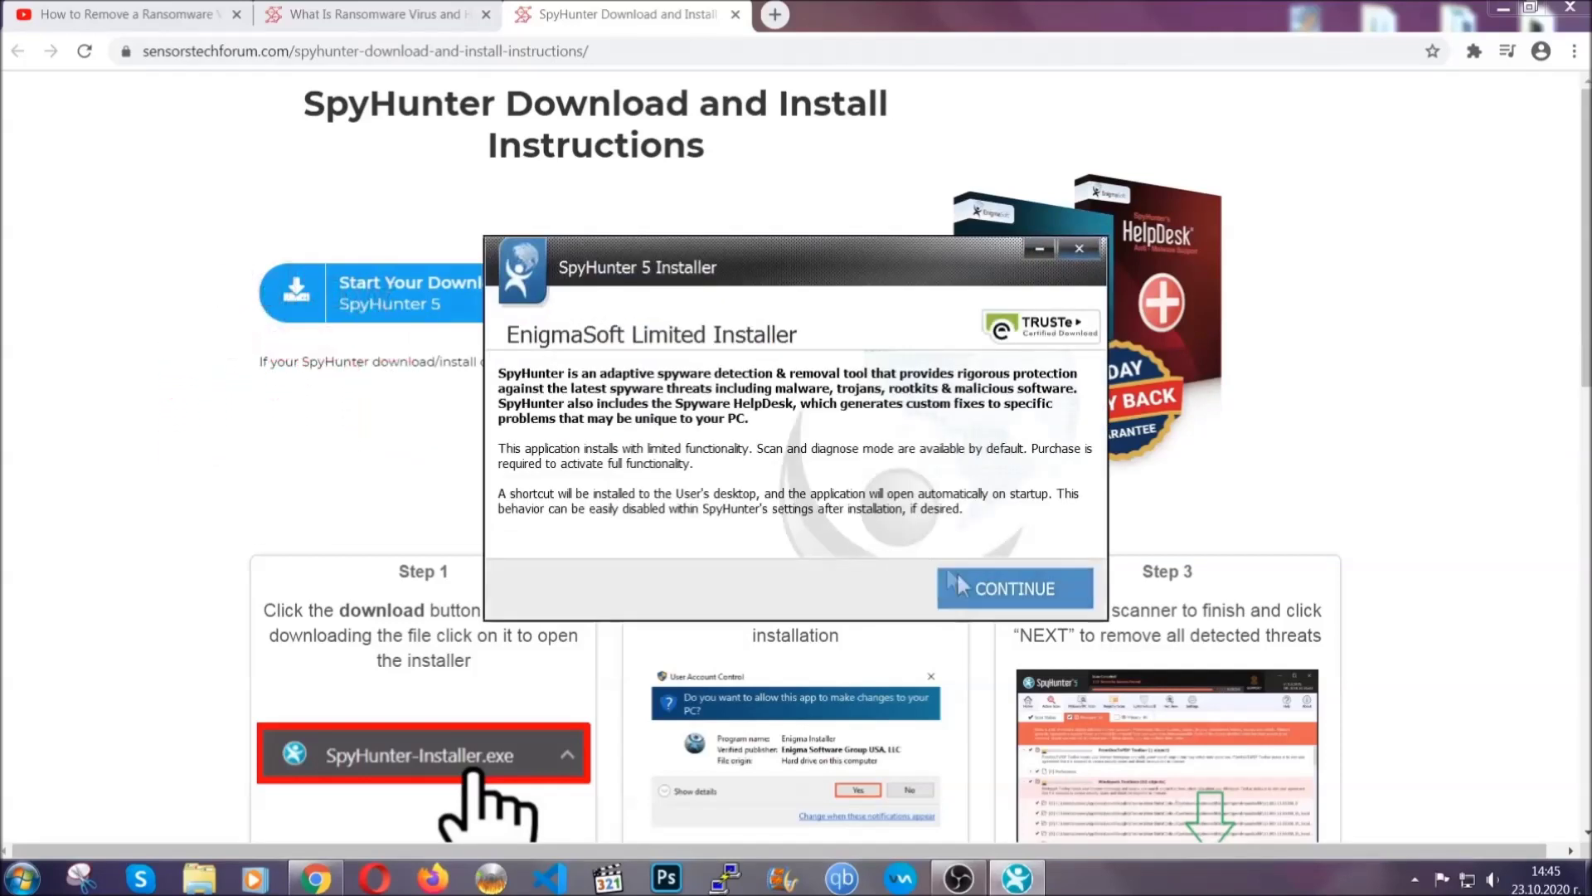
- Accept the EULA and Privacy Policy and install SpyHunter 5 through to Setup Successful
left_click(960, 581)
left_click(913, 538)
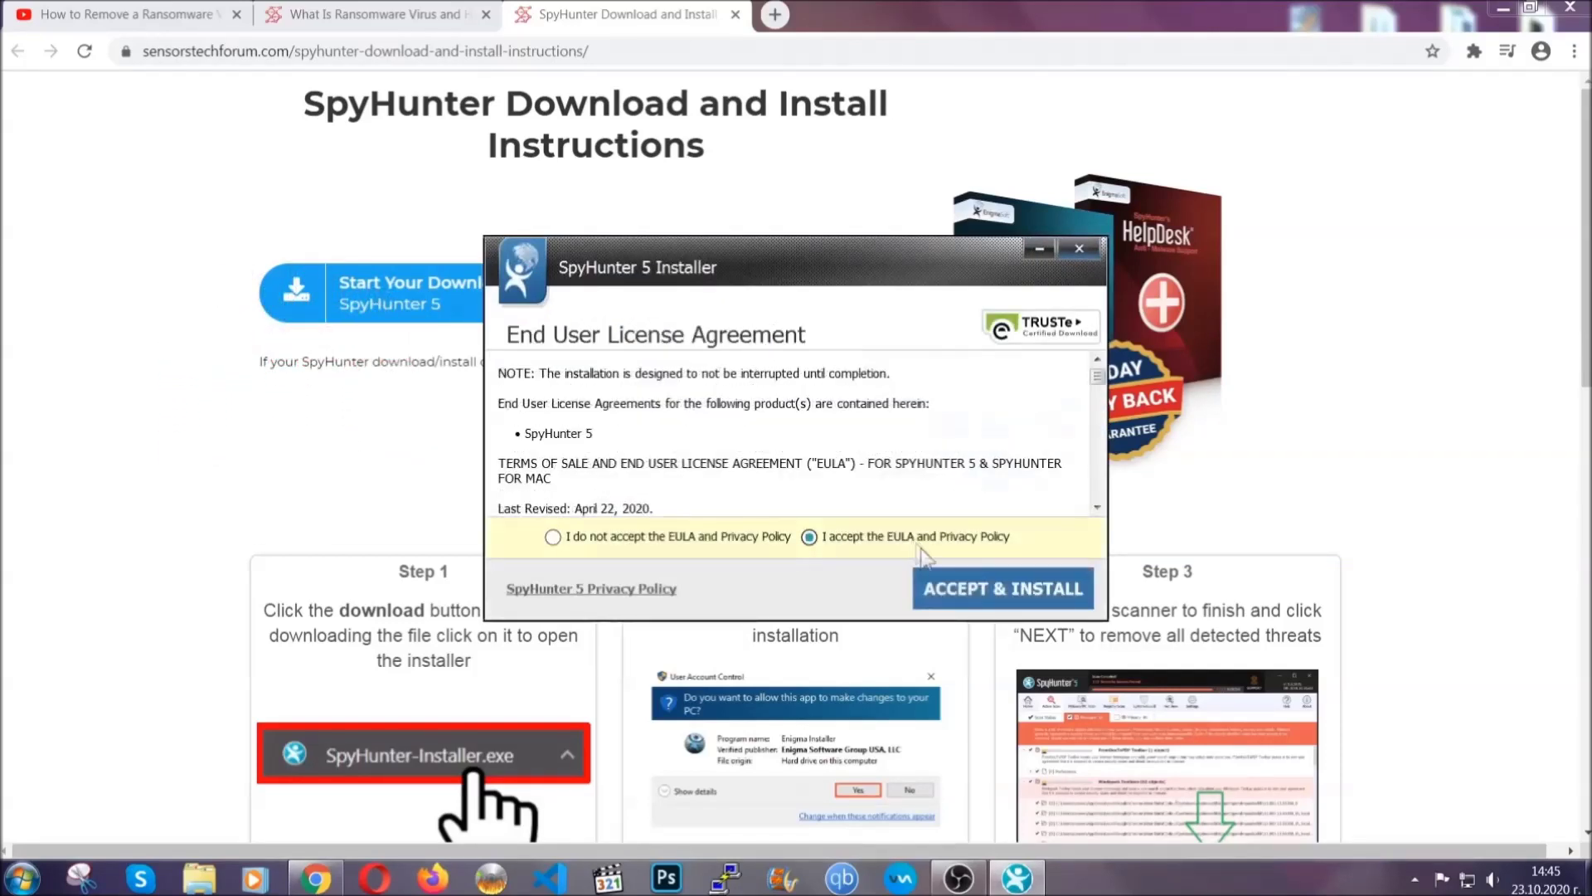
left_click(950, 587)
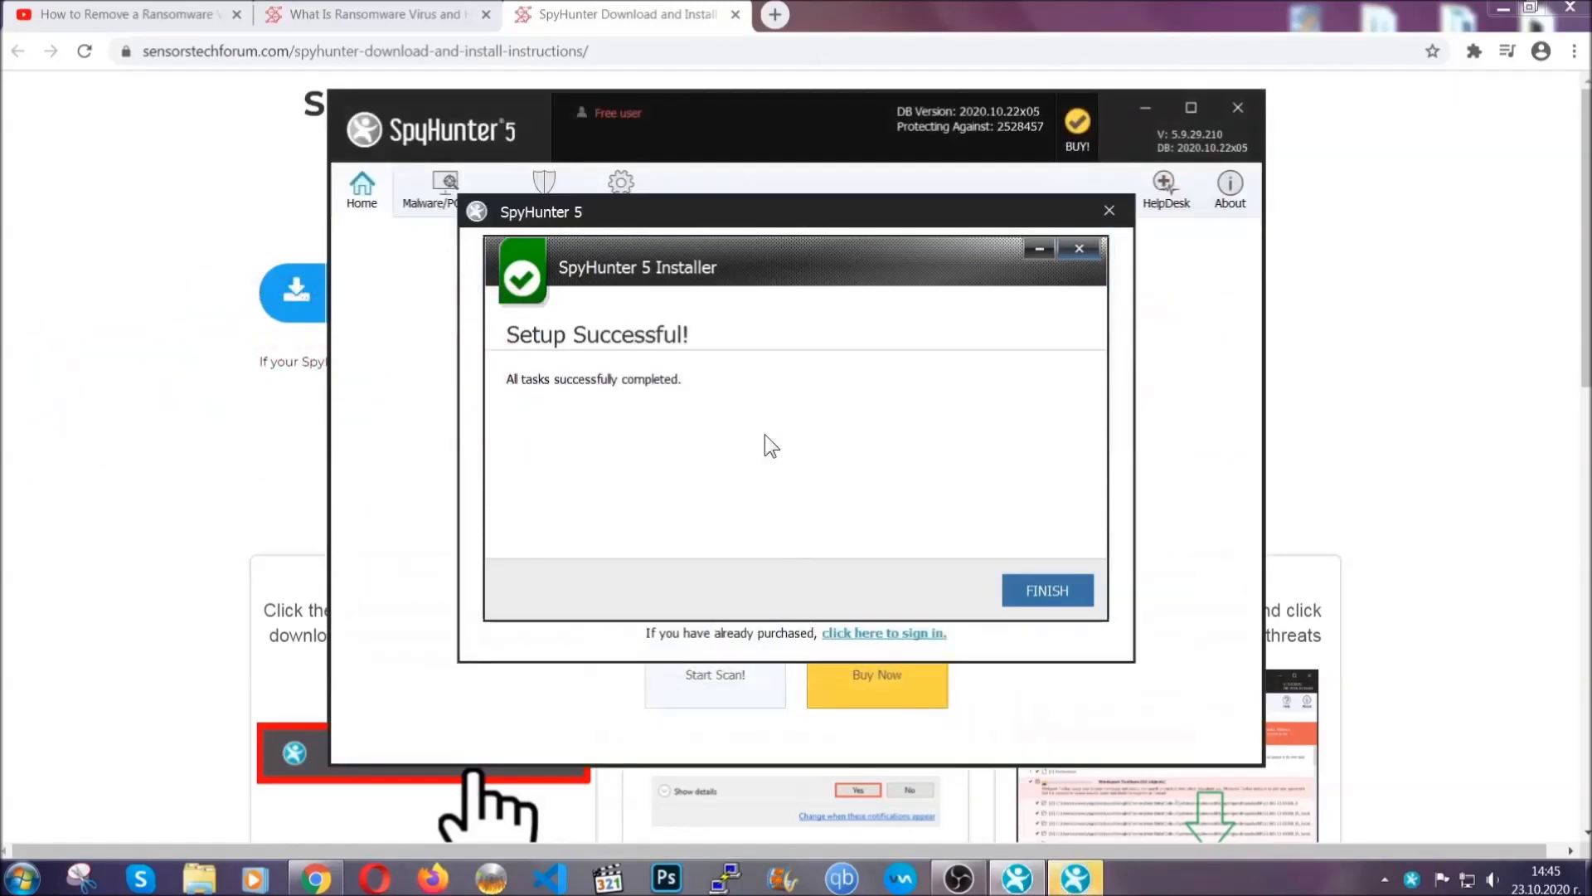
left_click(1019, 593)
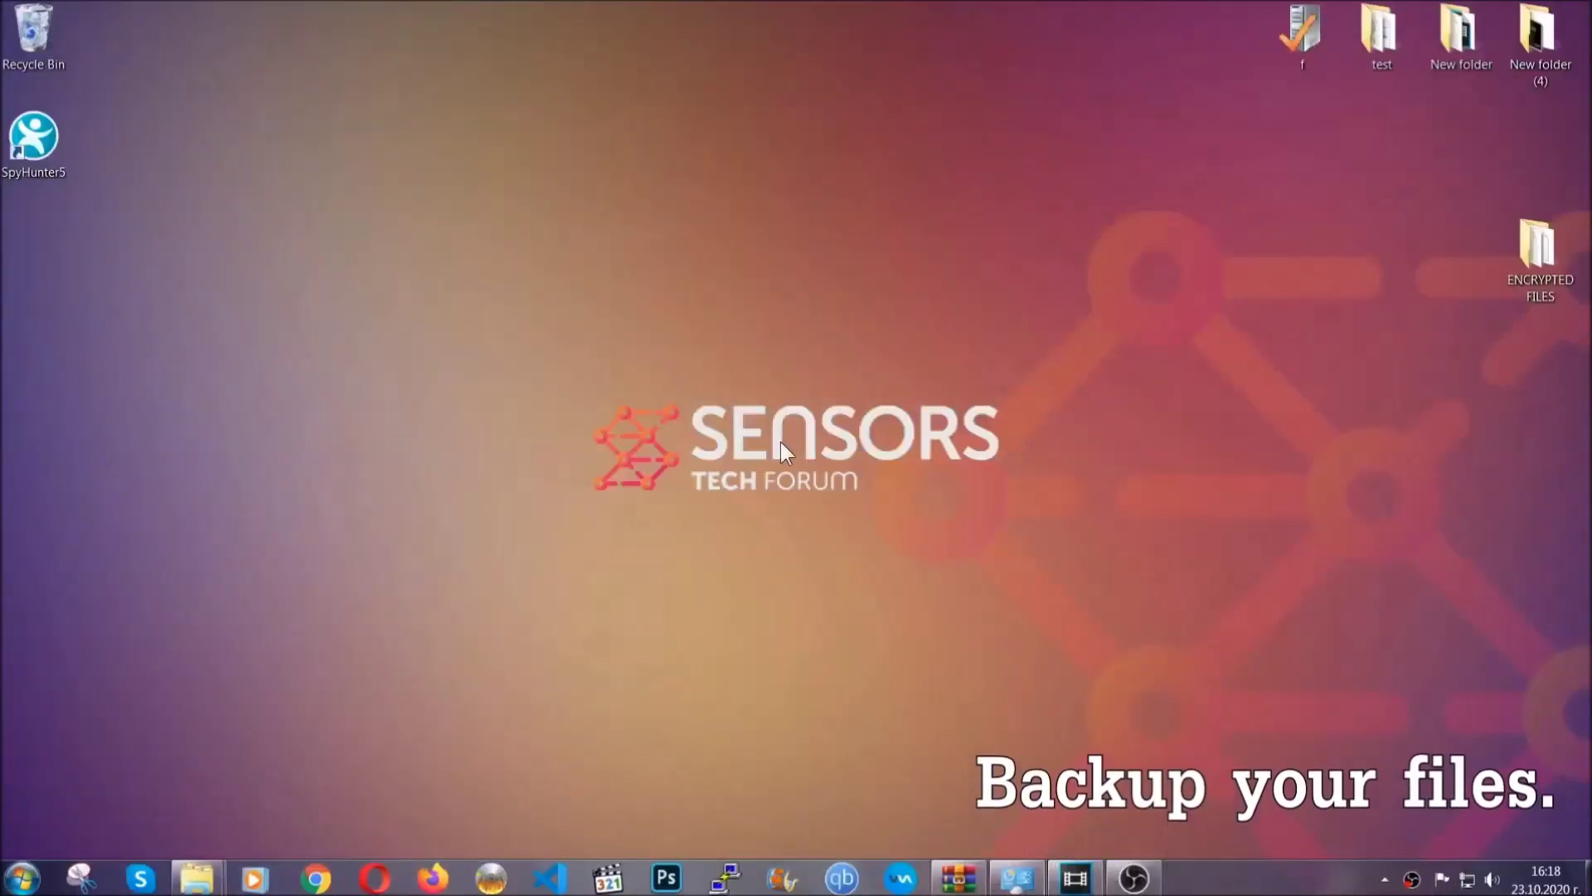
- Copy all six .efji files from the ENCRYPTED FILES folder
double_click(1529, 256)
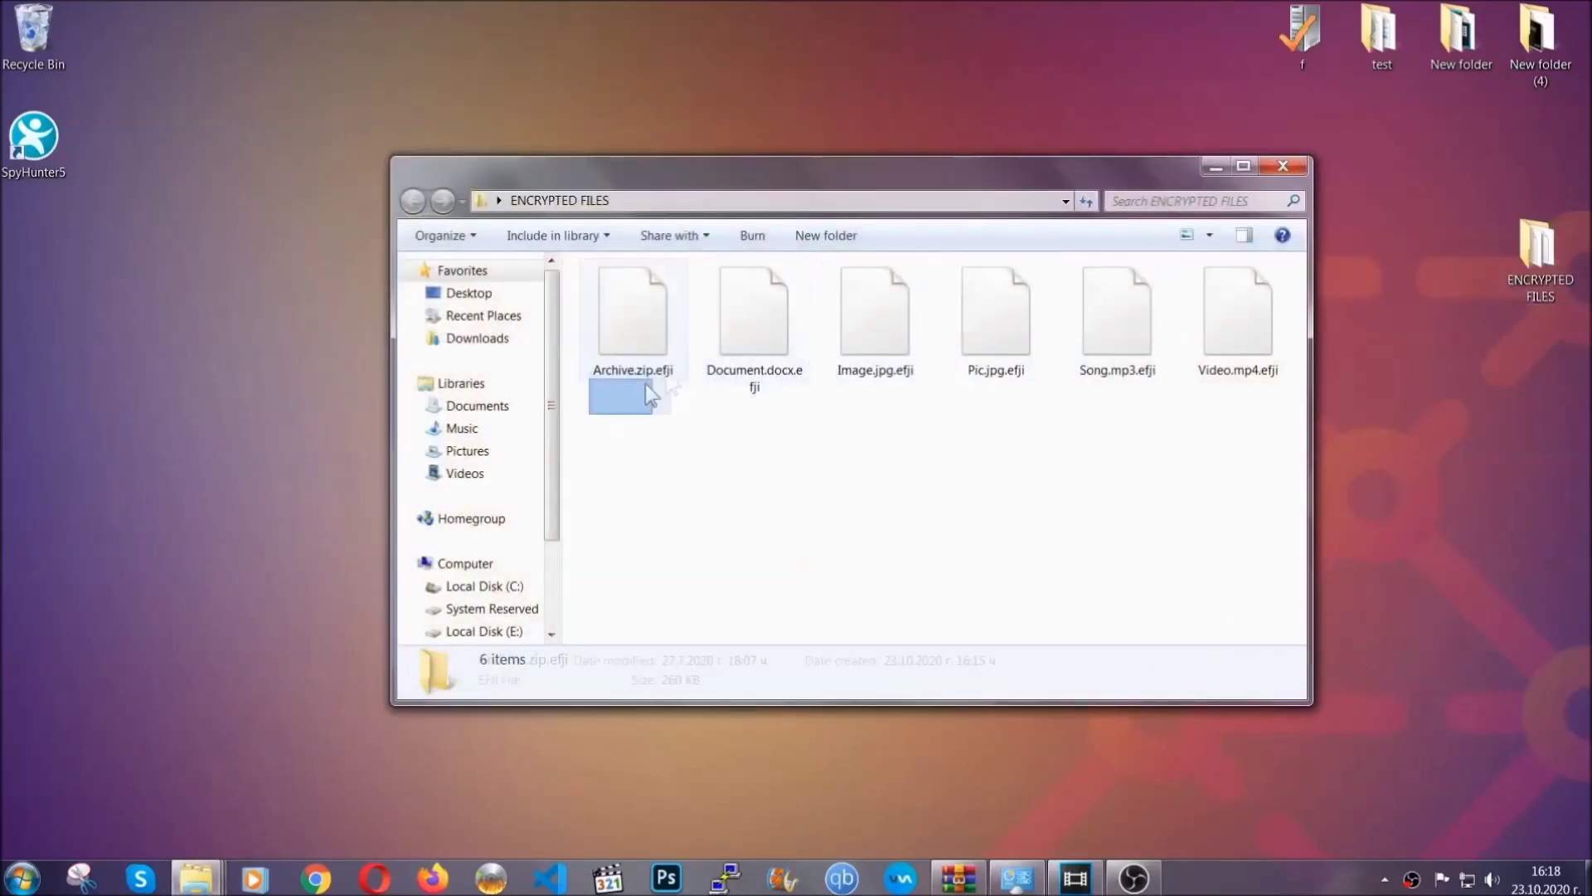
left_click_drag(646, 385, 1245, 295)
right_click(1245, 295)
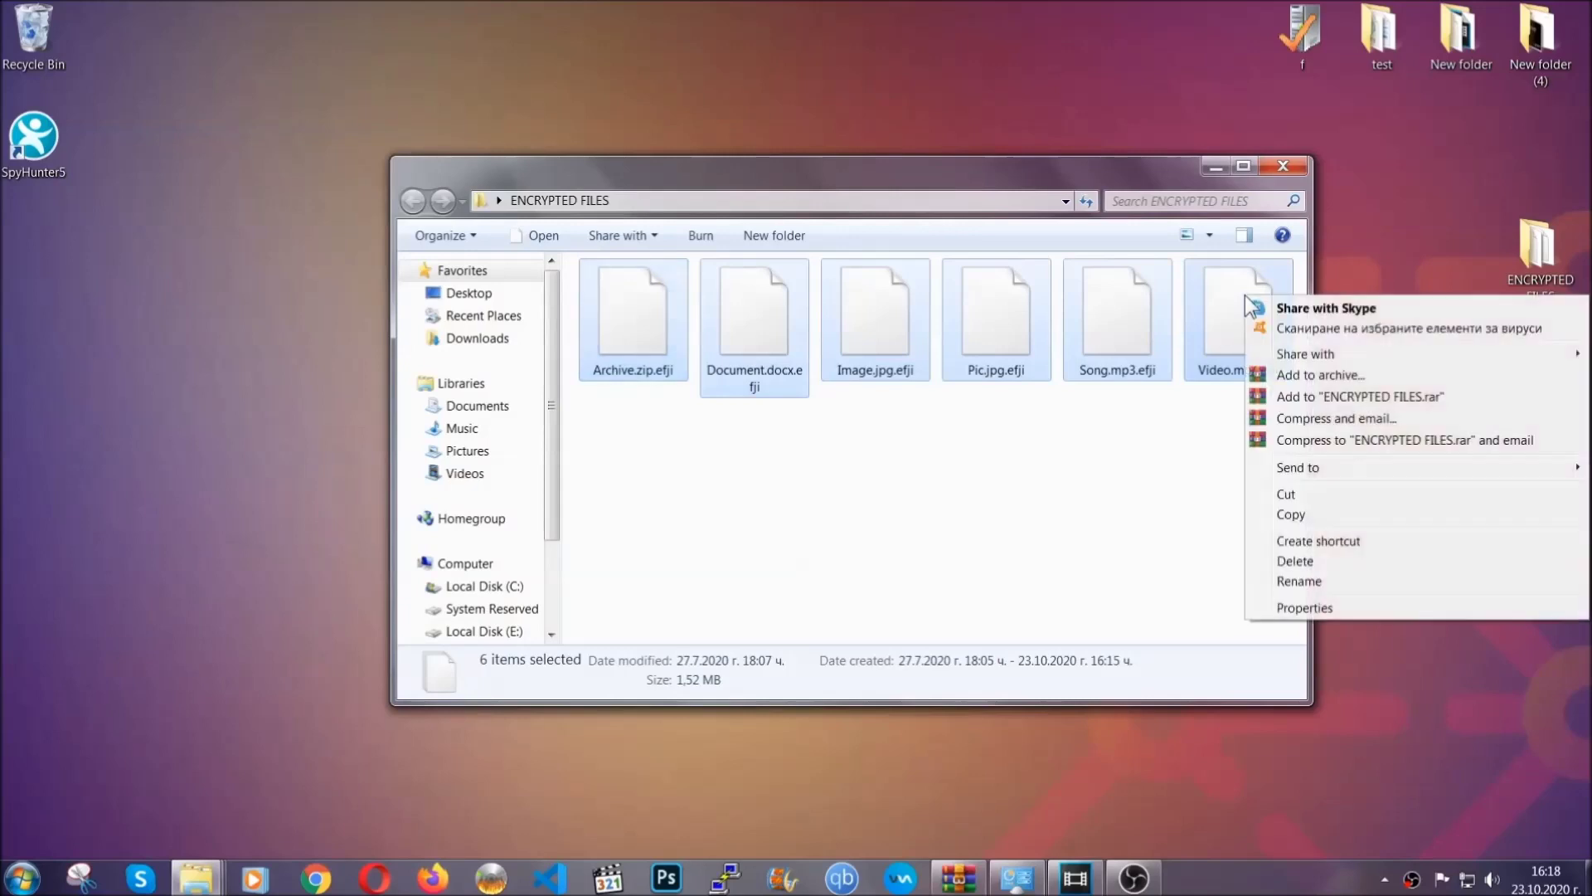
left_click(1289, 516)
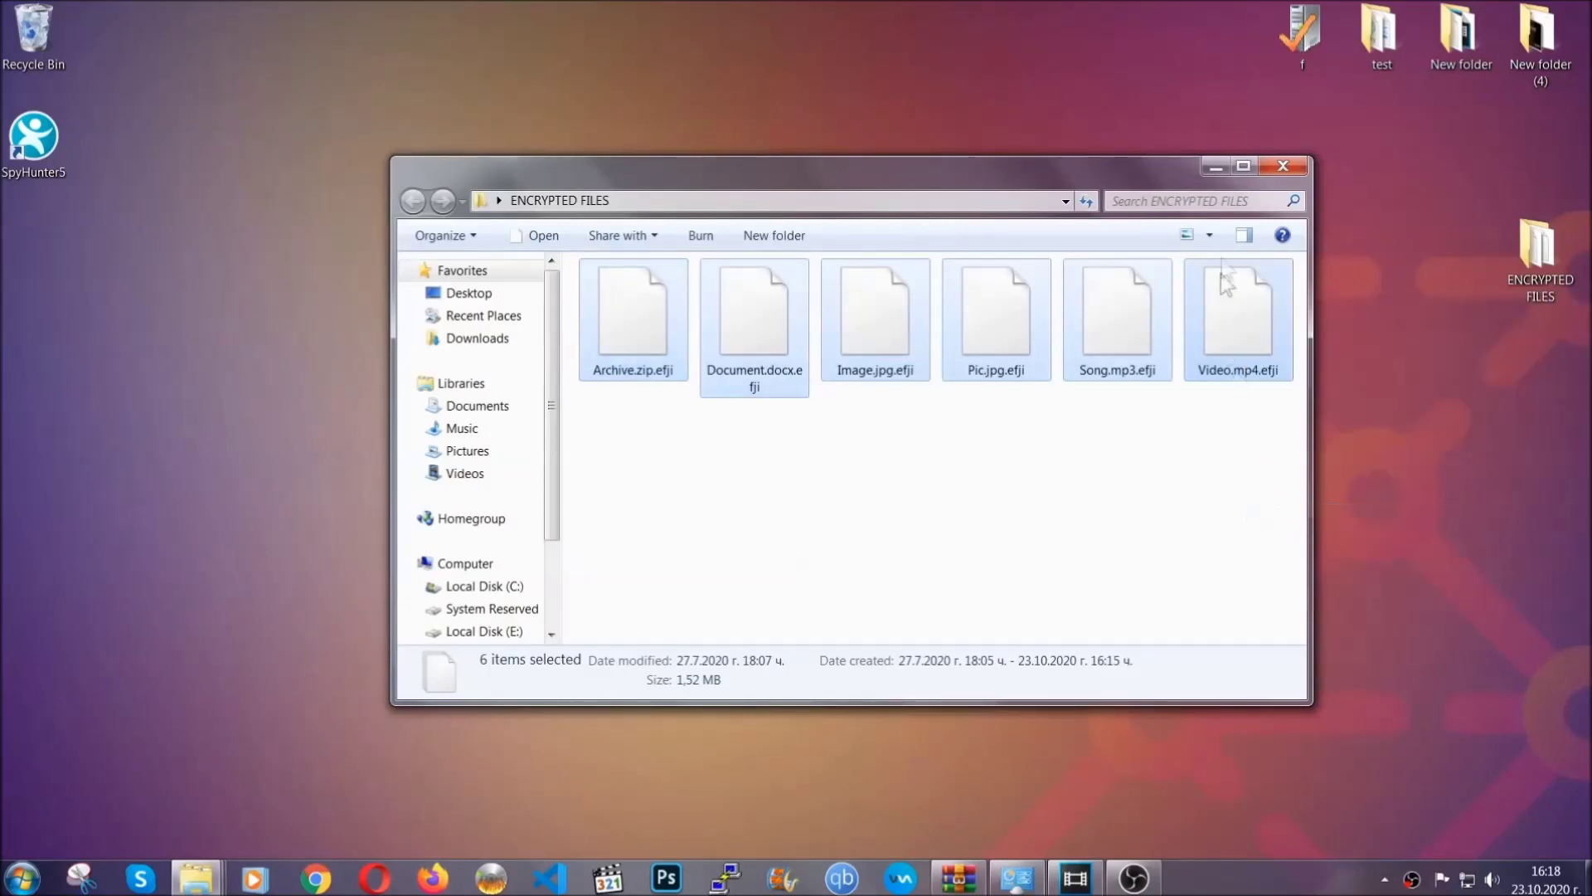
- Paste the six copied files onto FLASH DRIVE (H:) and close its window
left_click(1216, 168)
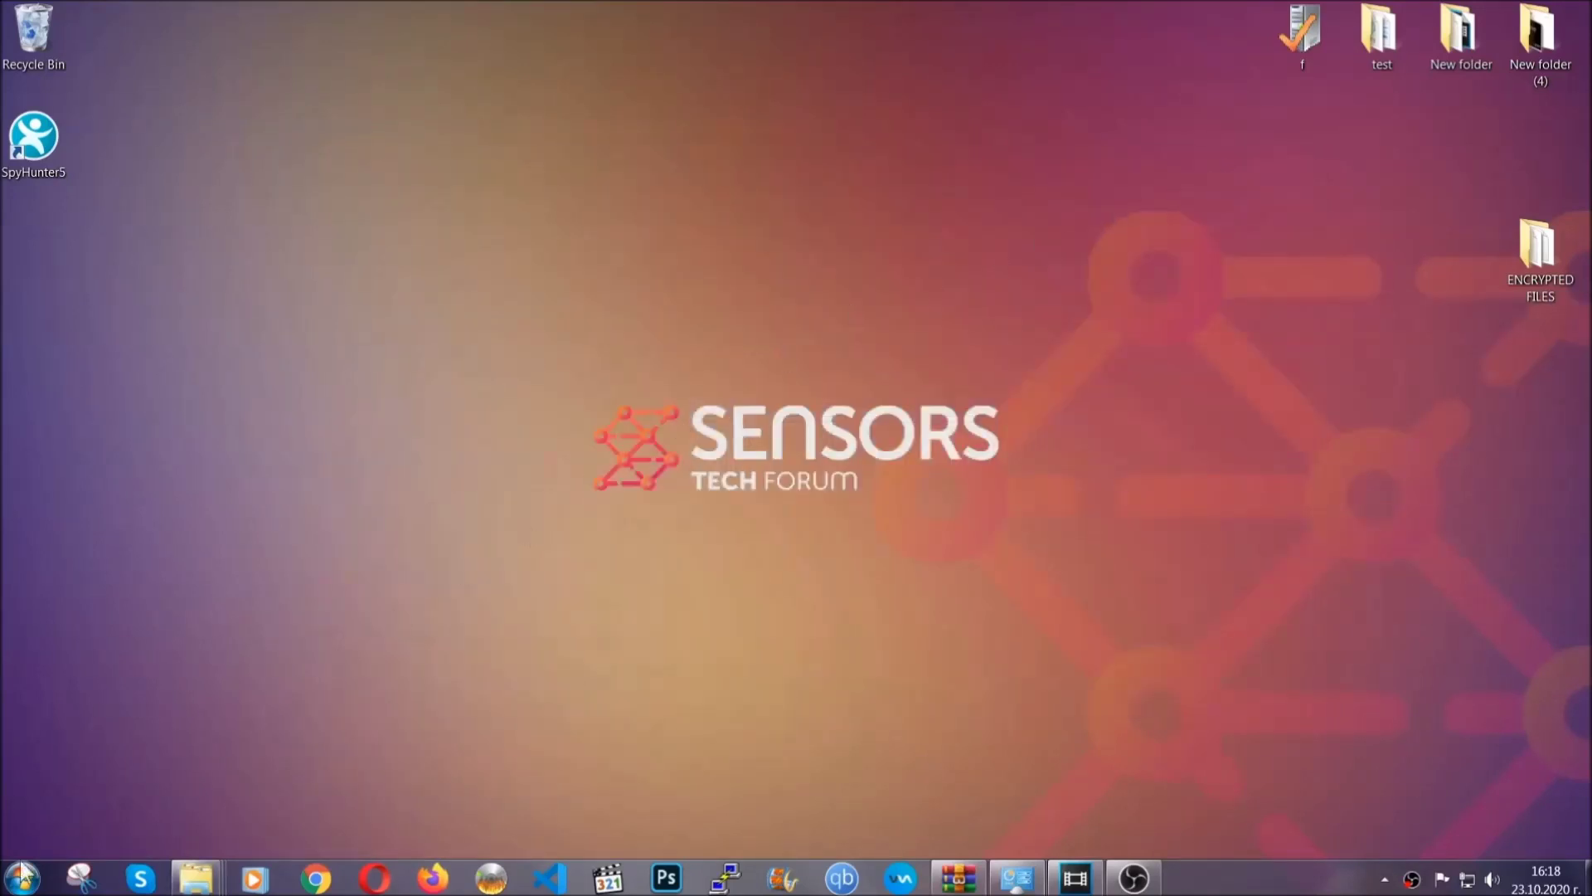
left_click(23, 876)
left_click(302, 623)
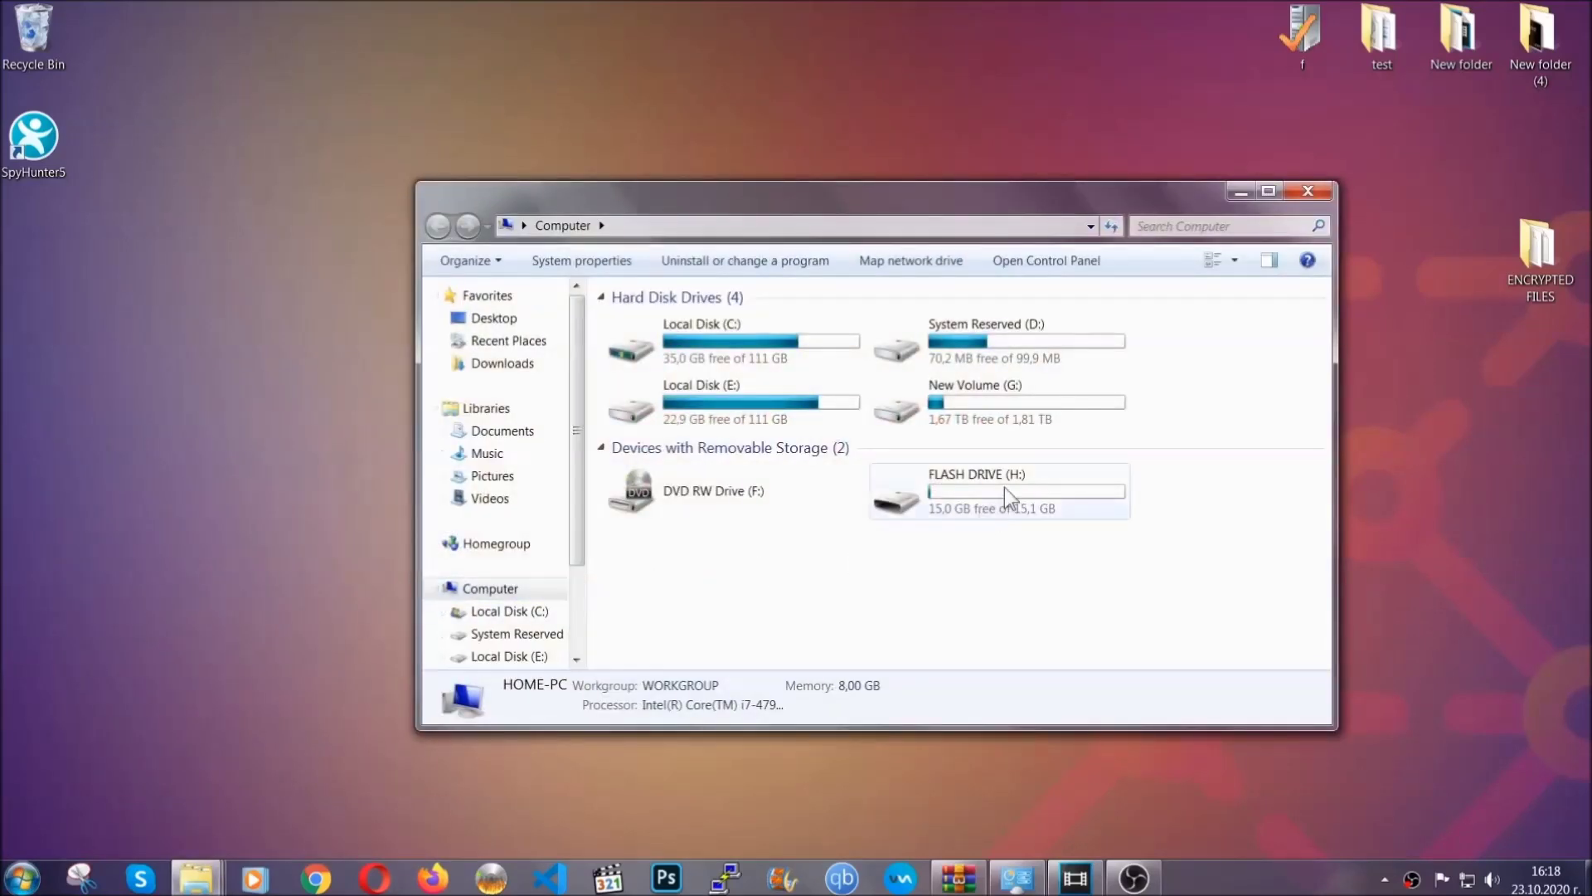
double_click(1003, 486)
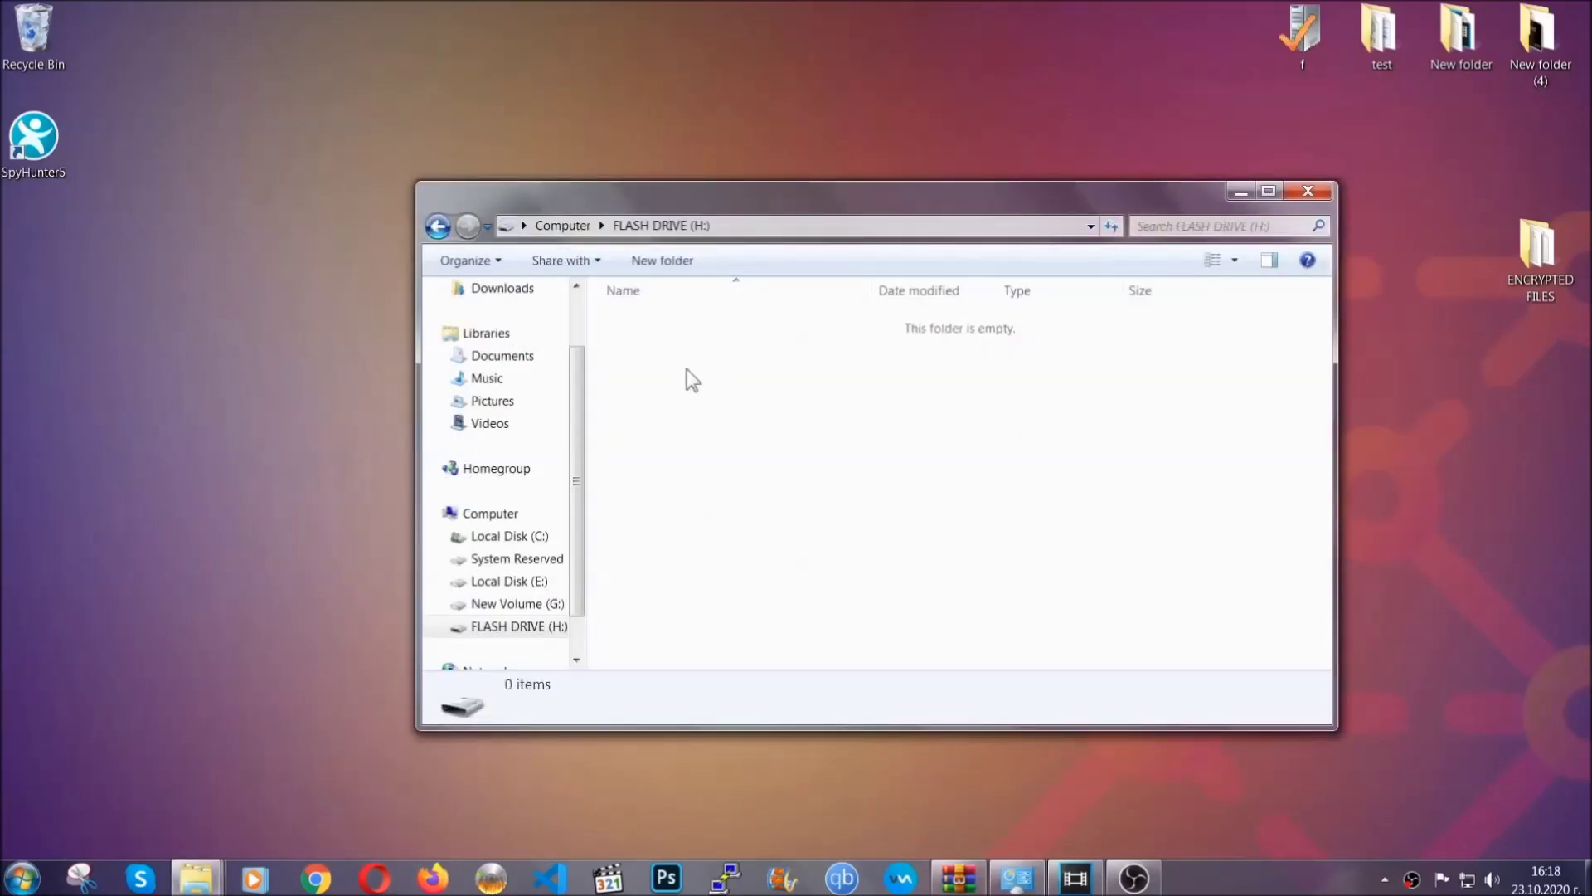
right_click(686, 380)
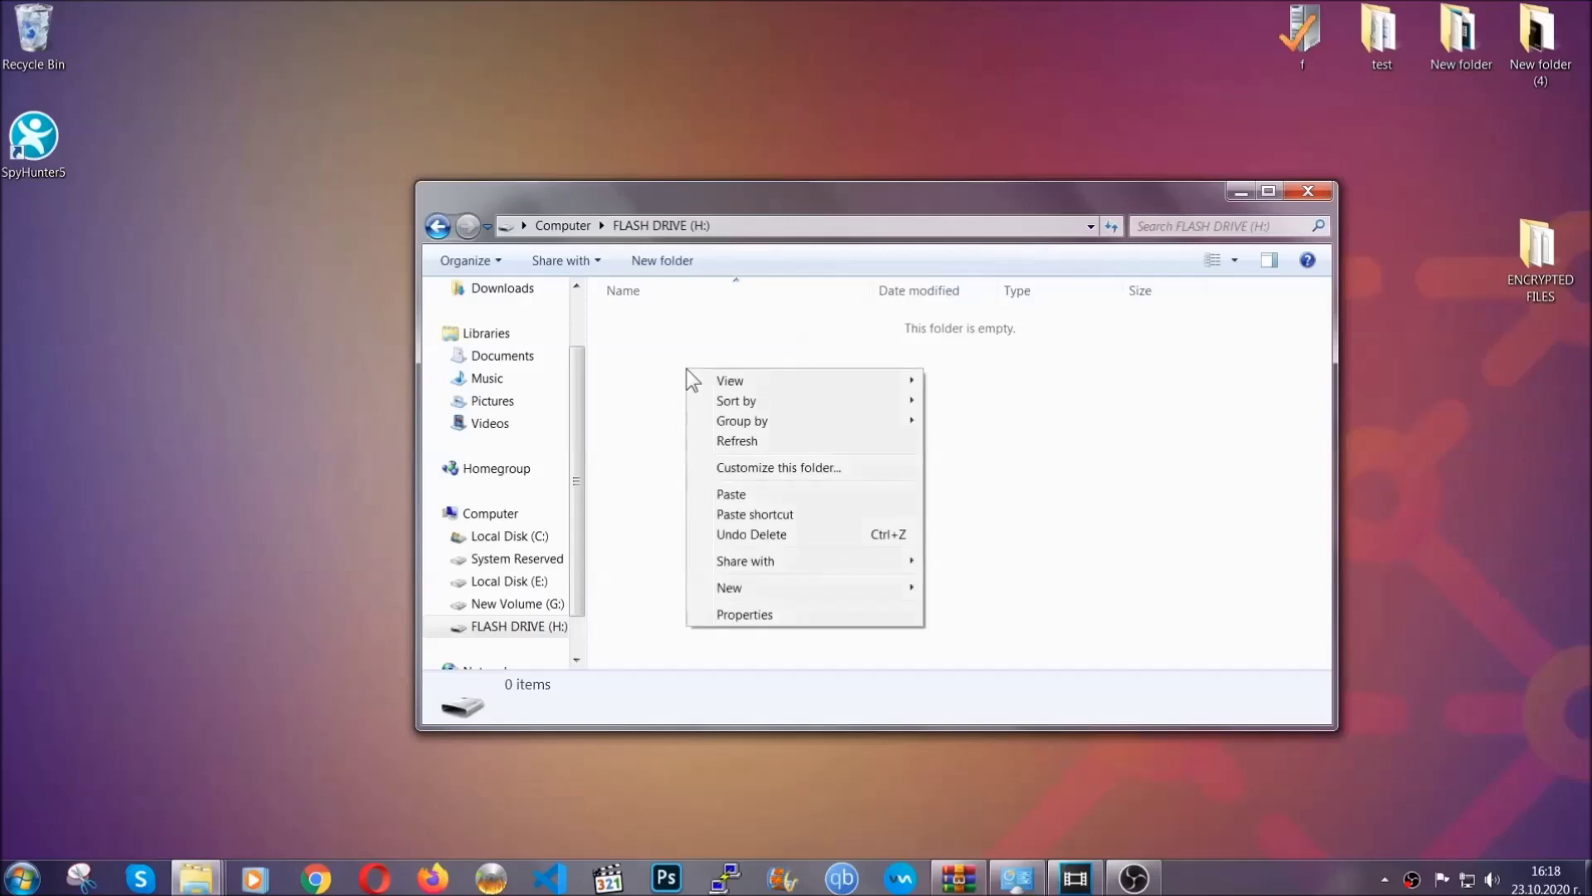
left_click(725, 495)
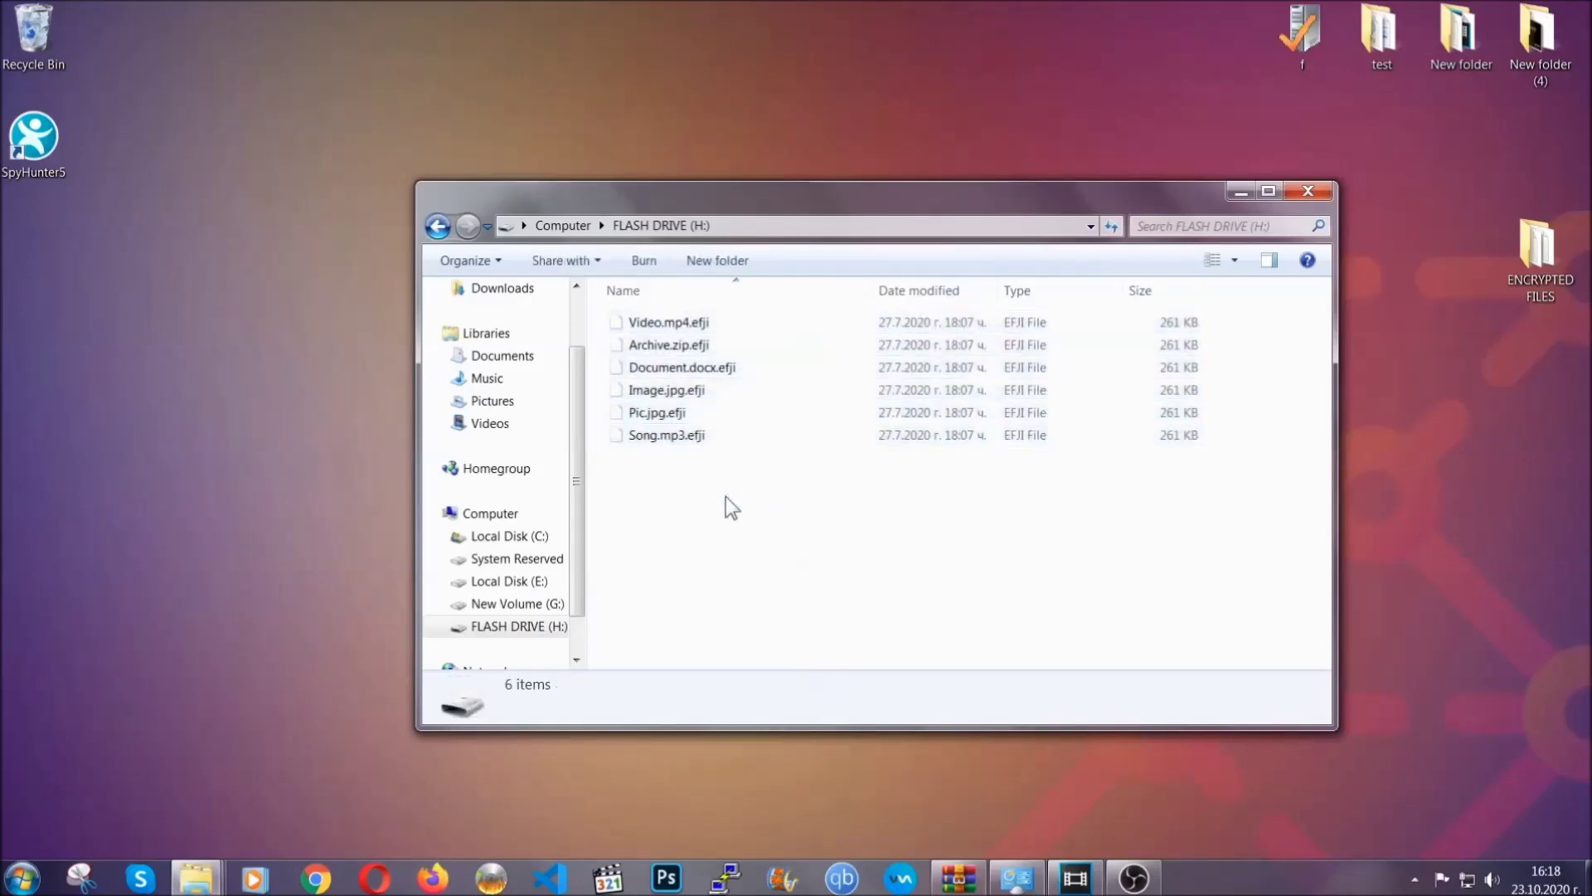
left_click(1311, 193)
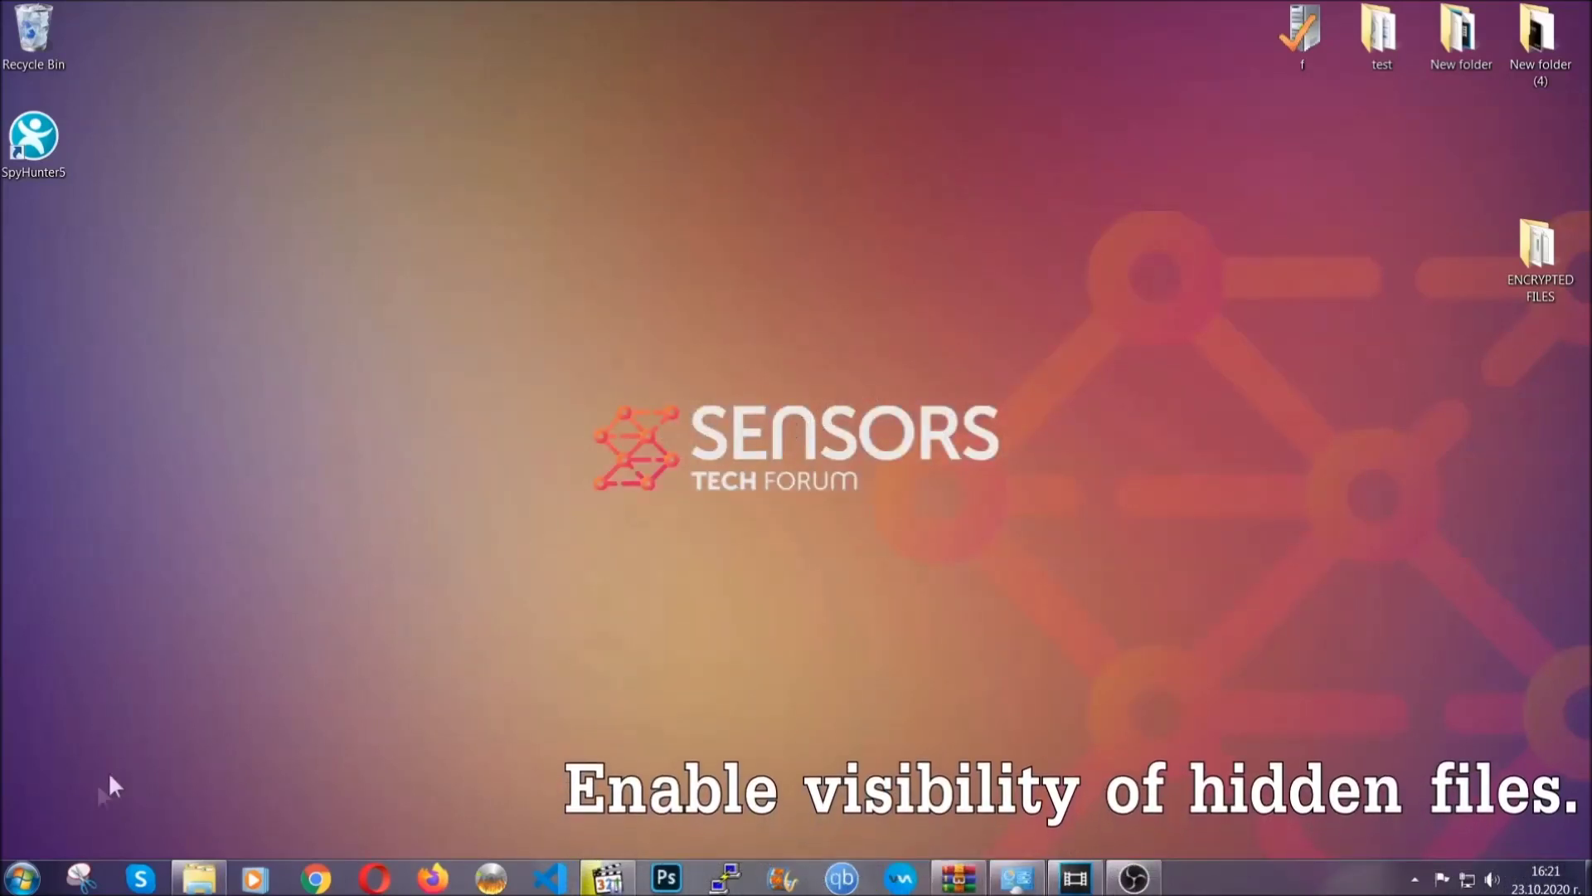
- Find 'hidden files and folders' in Start search and apply 'Show hidden files, folders, and drives'
left_click(21, 877)
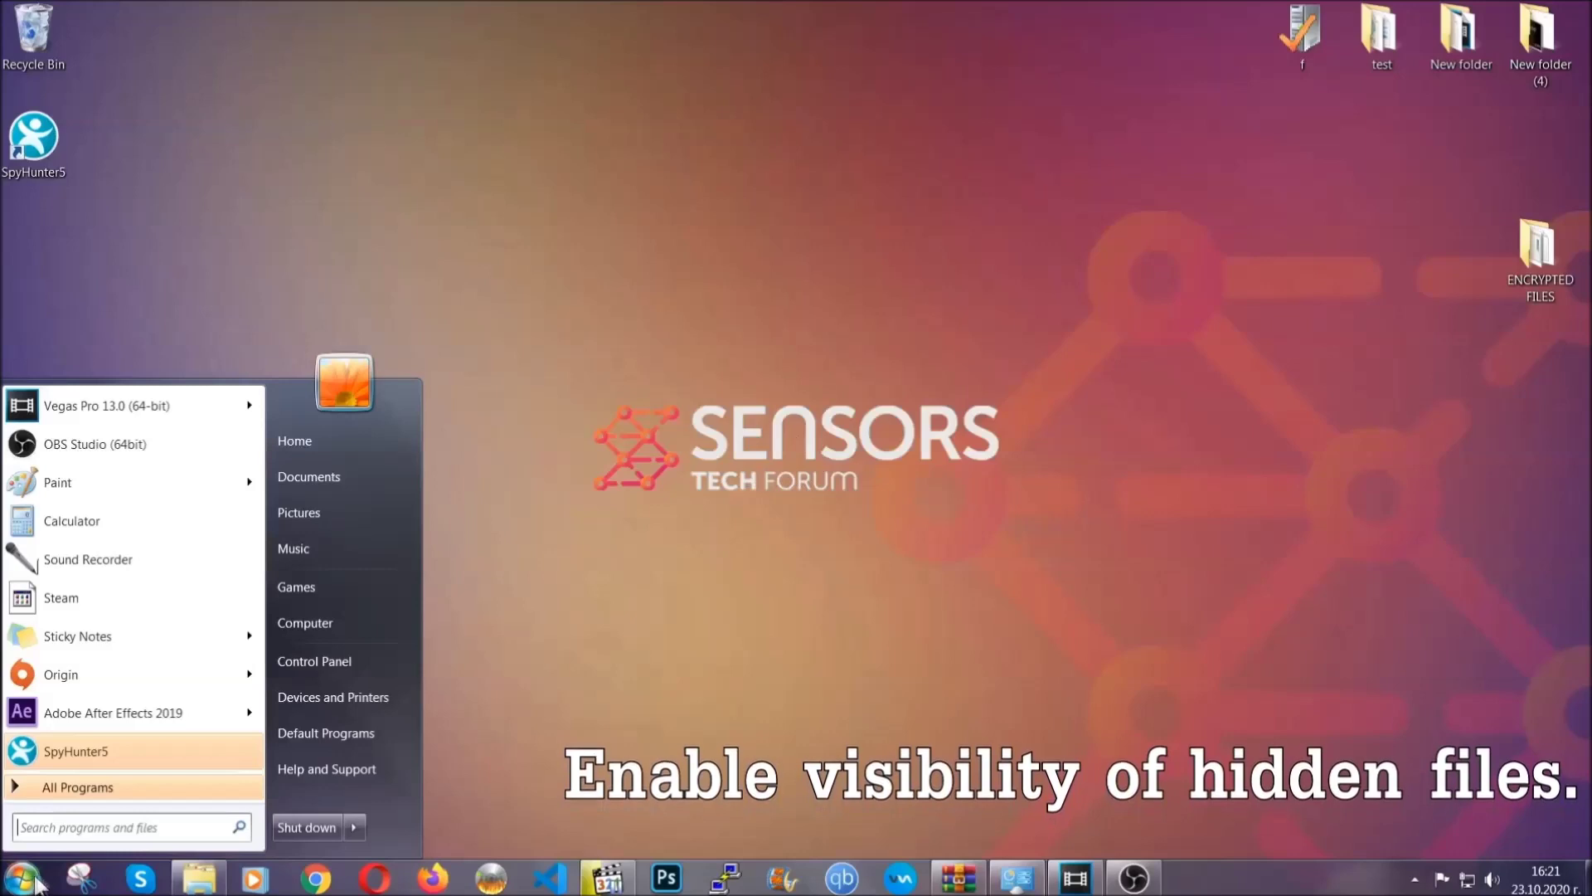
left_click(68, 821)
type("s")
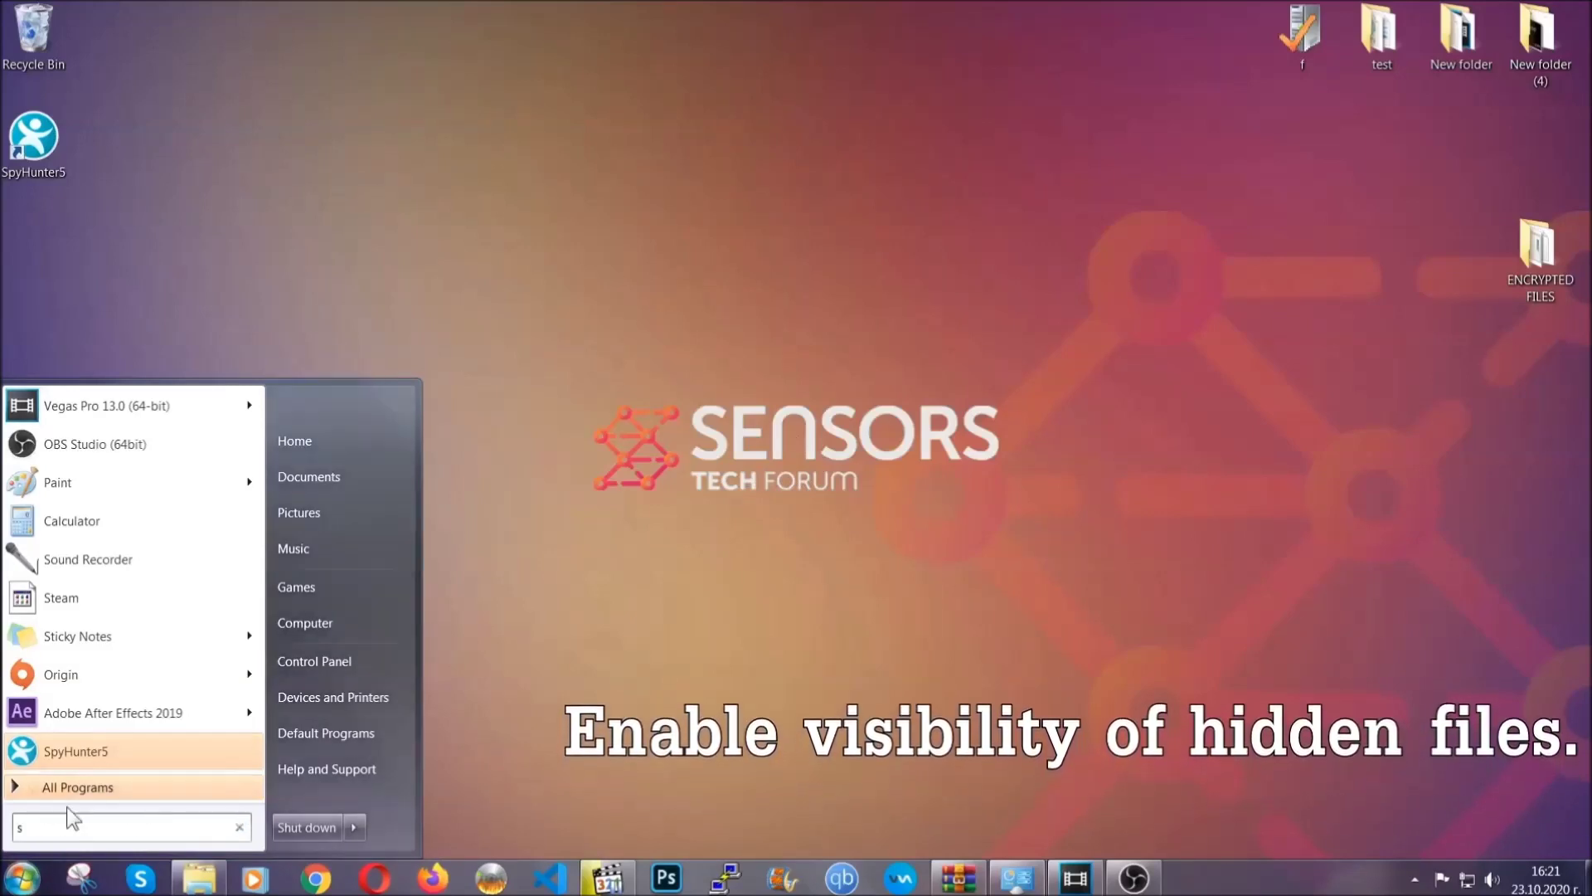
type("howh")
key("BackSpace")
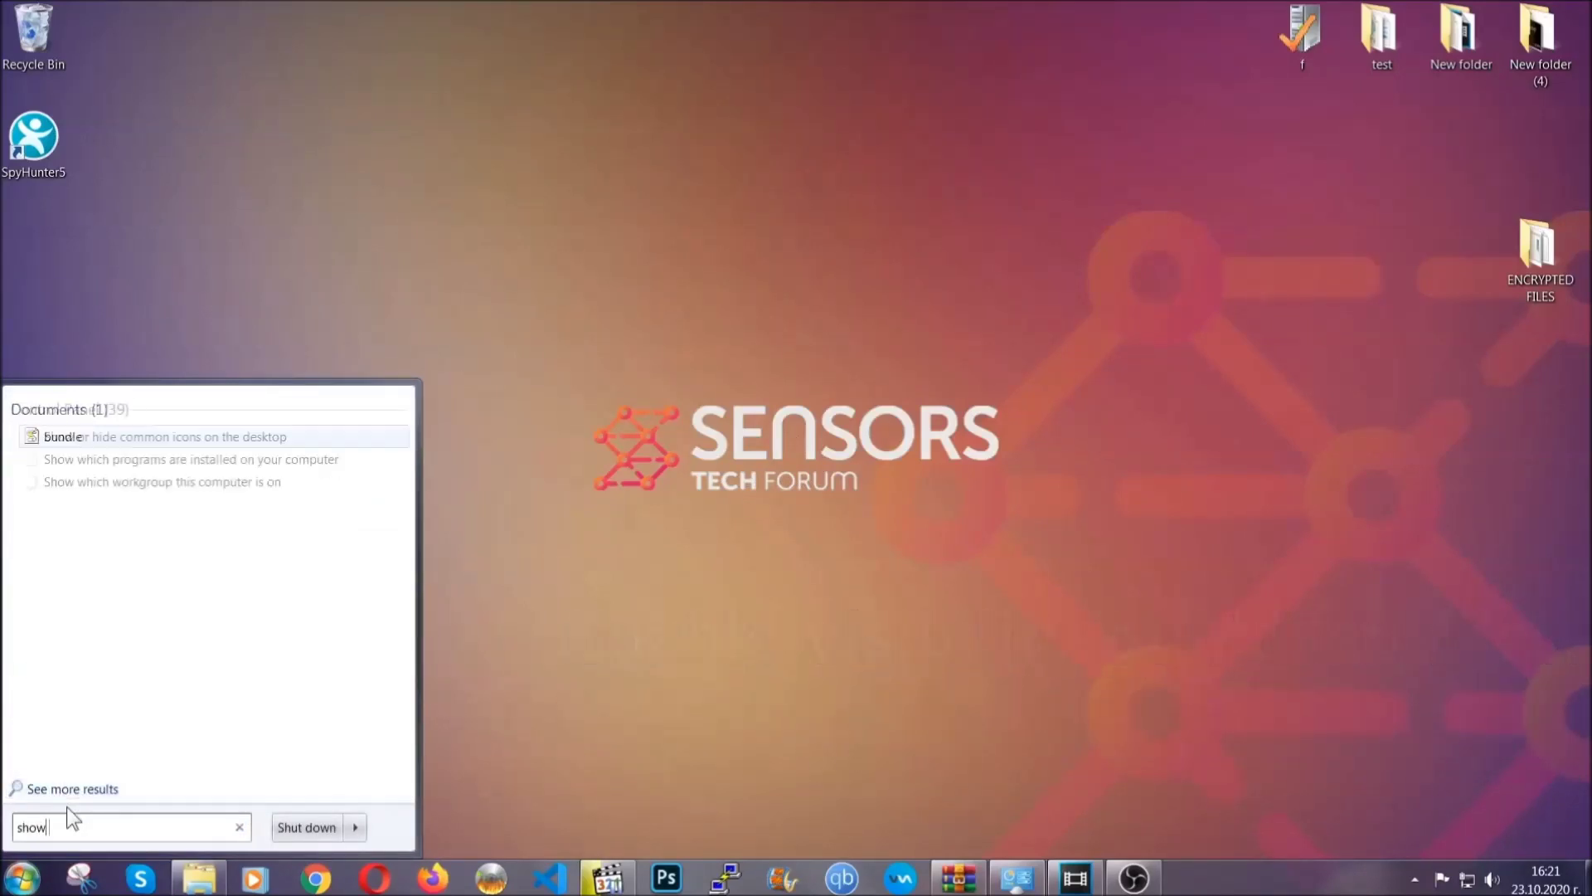
type(" hidden files")
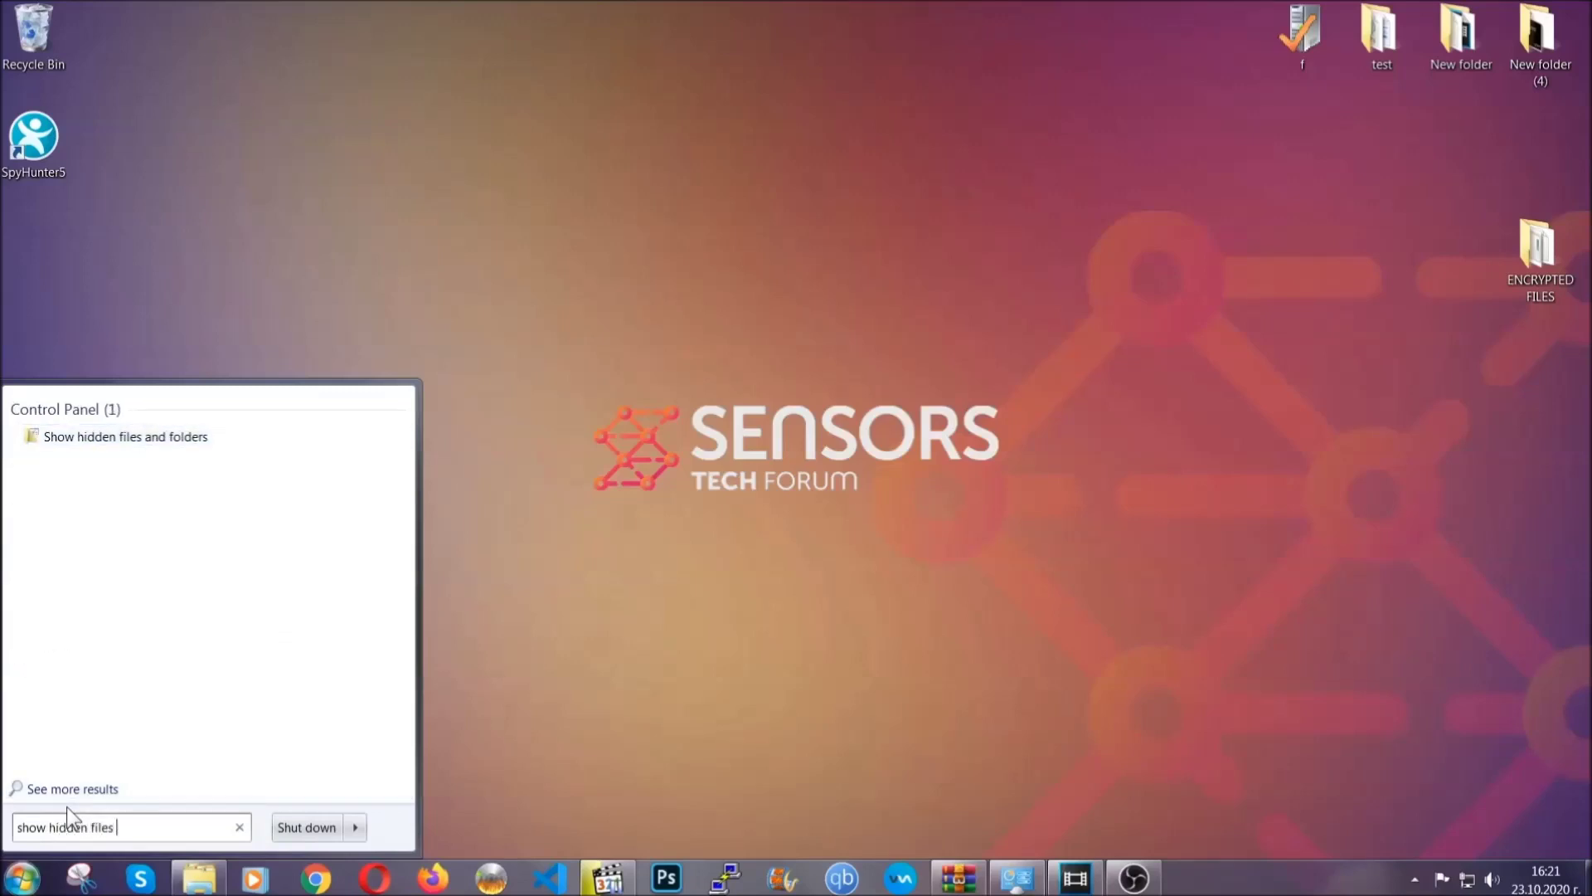
type(" and folders")
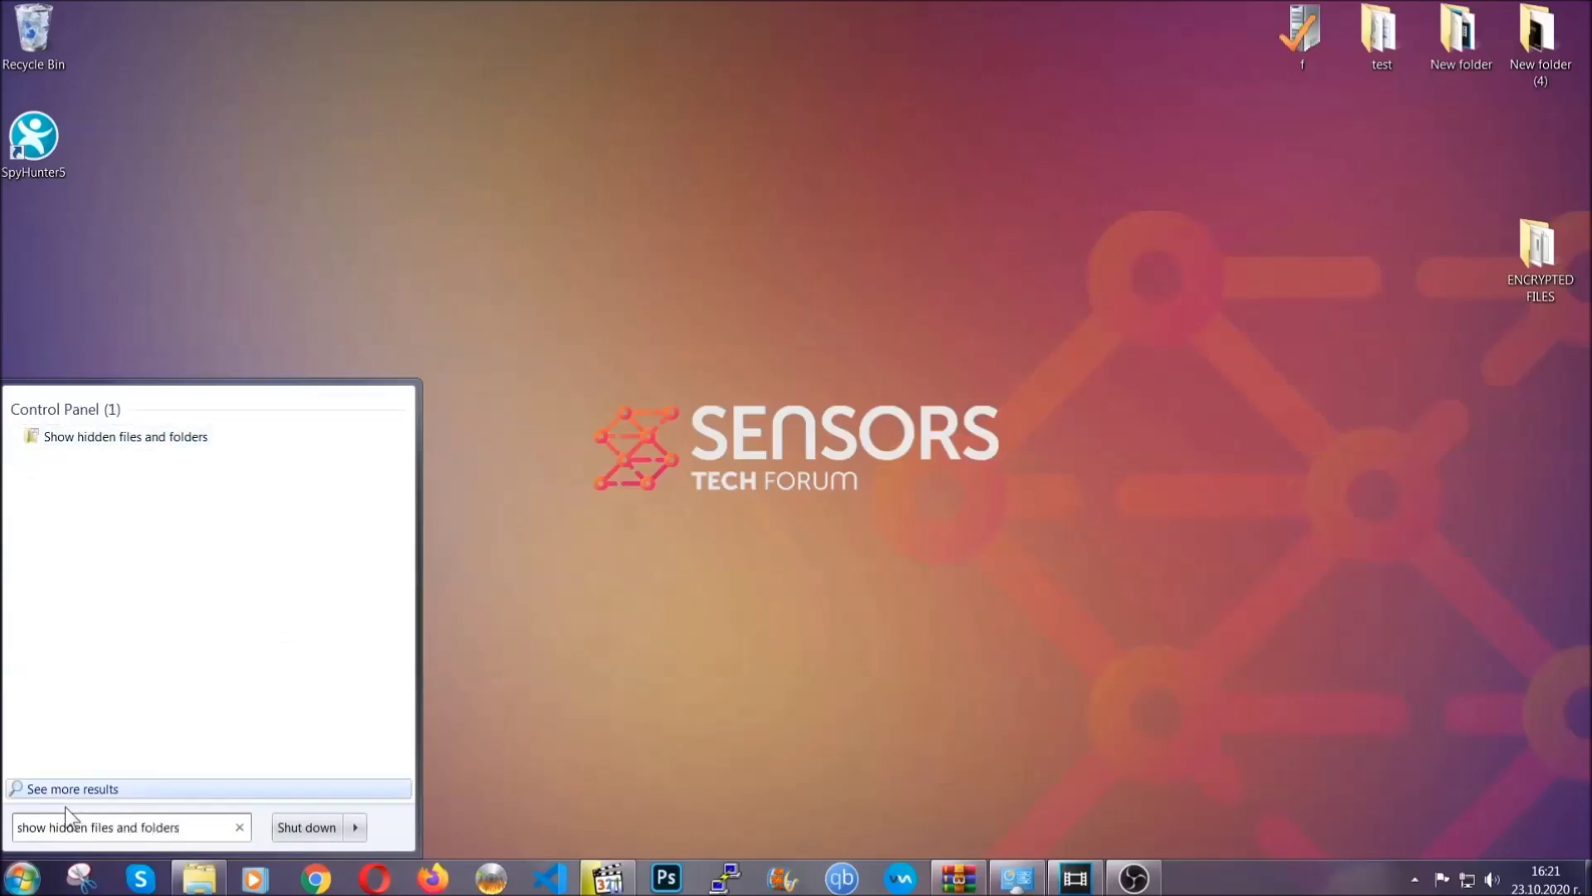
left_click(187, 437)
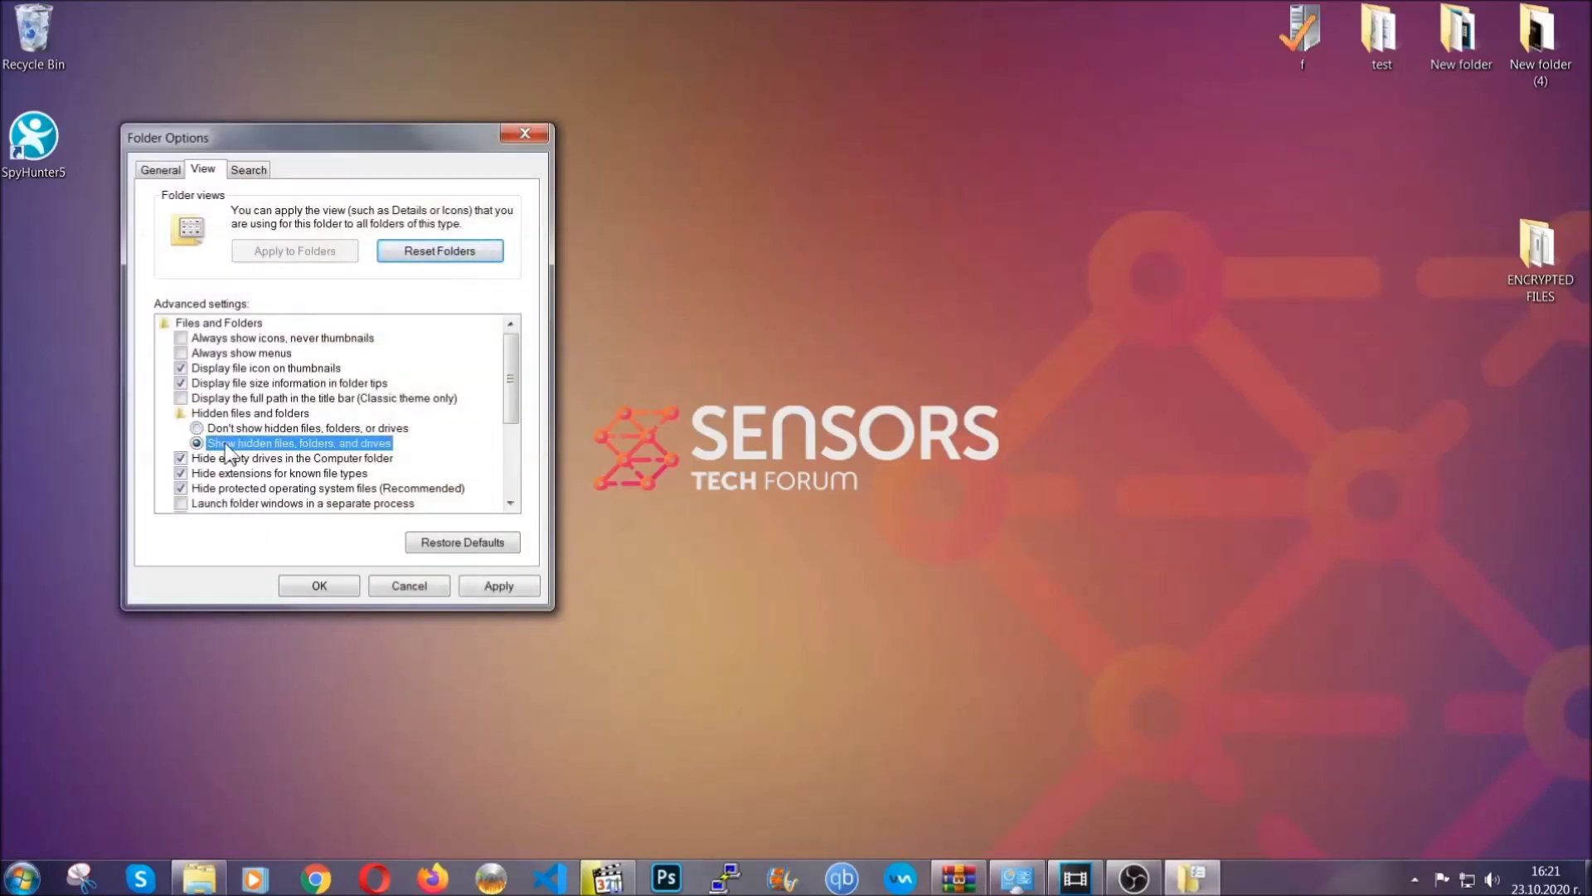
left_click(496, 586)
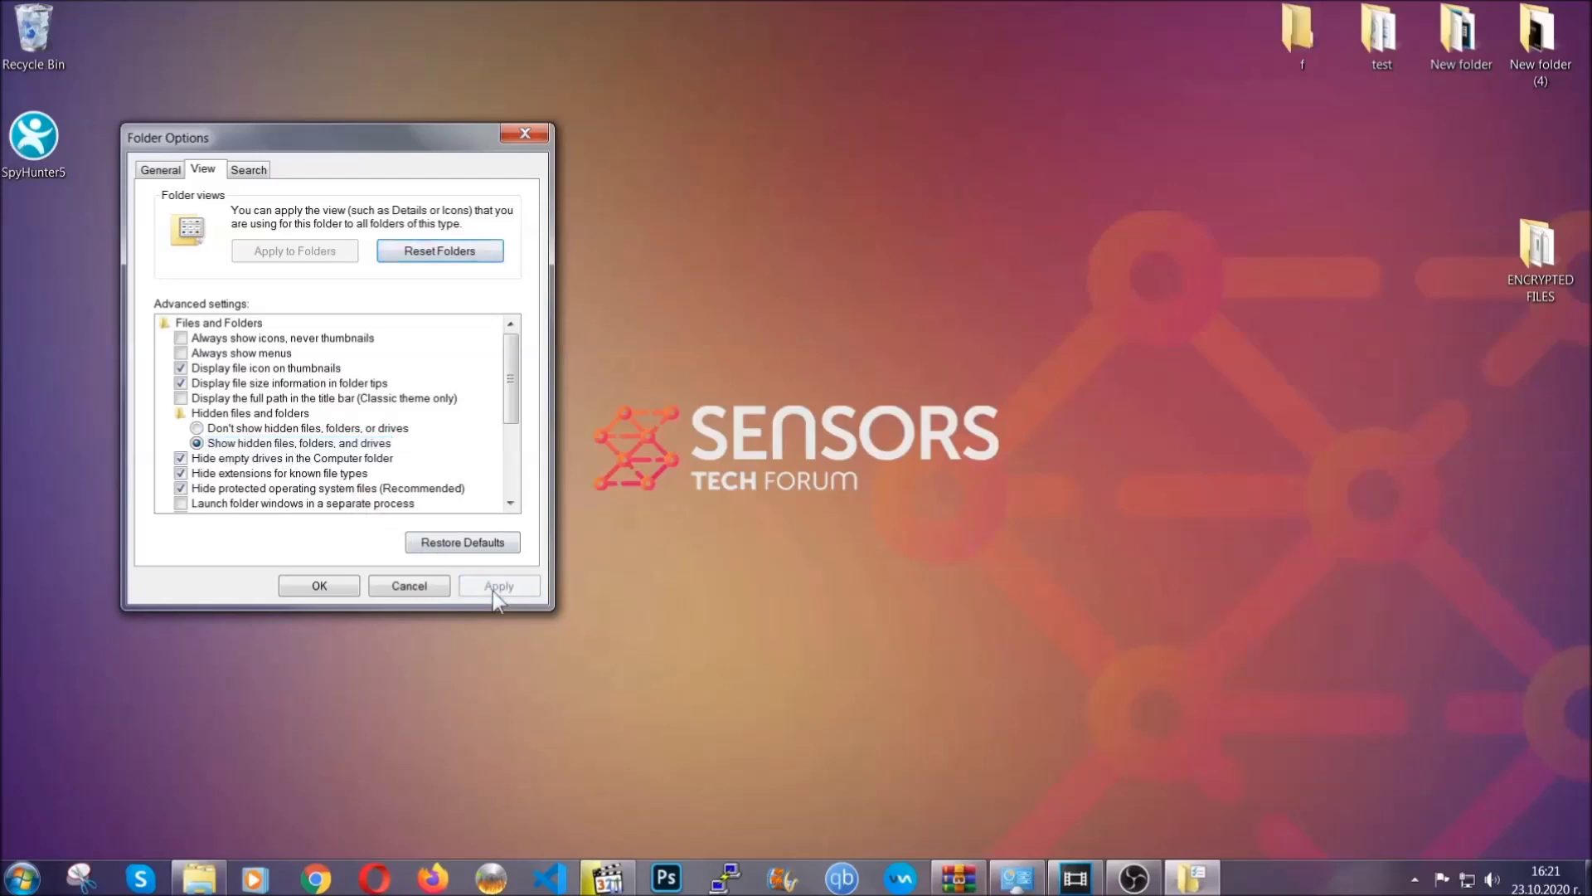
left_click(311, 585)
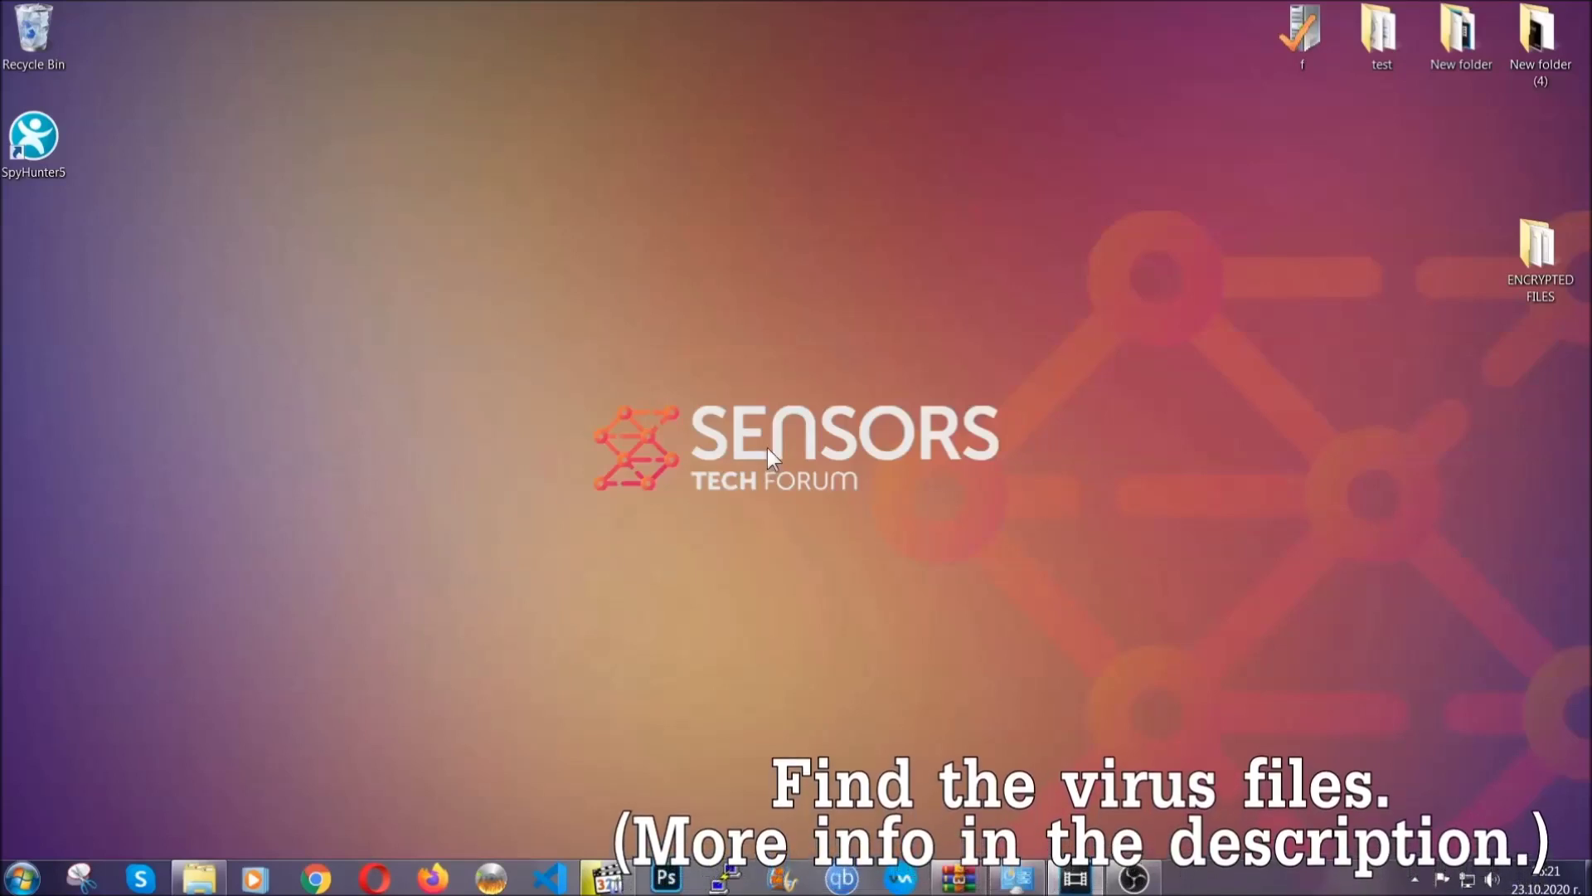
- Search Computer for 'extension:exe Example Vir' to locate the virus executable
left_click(21, 878)
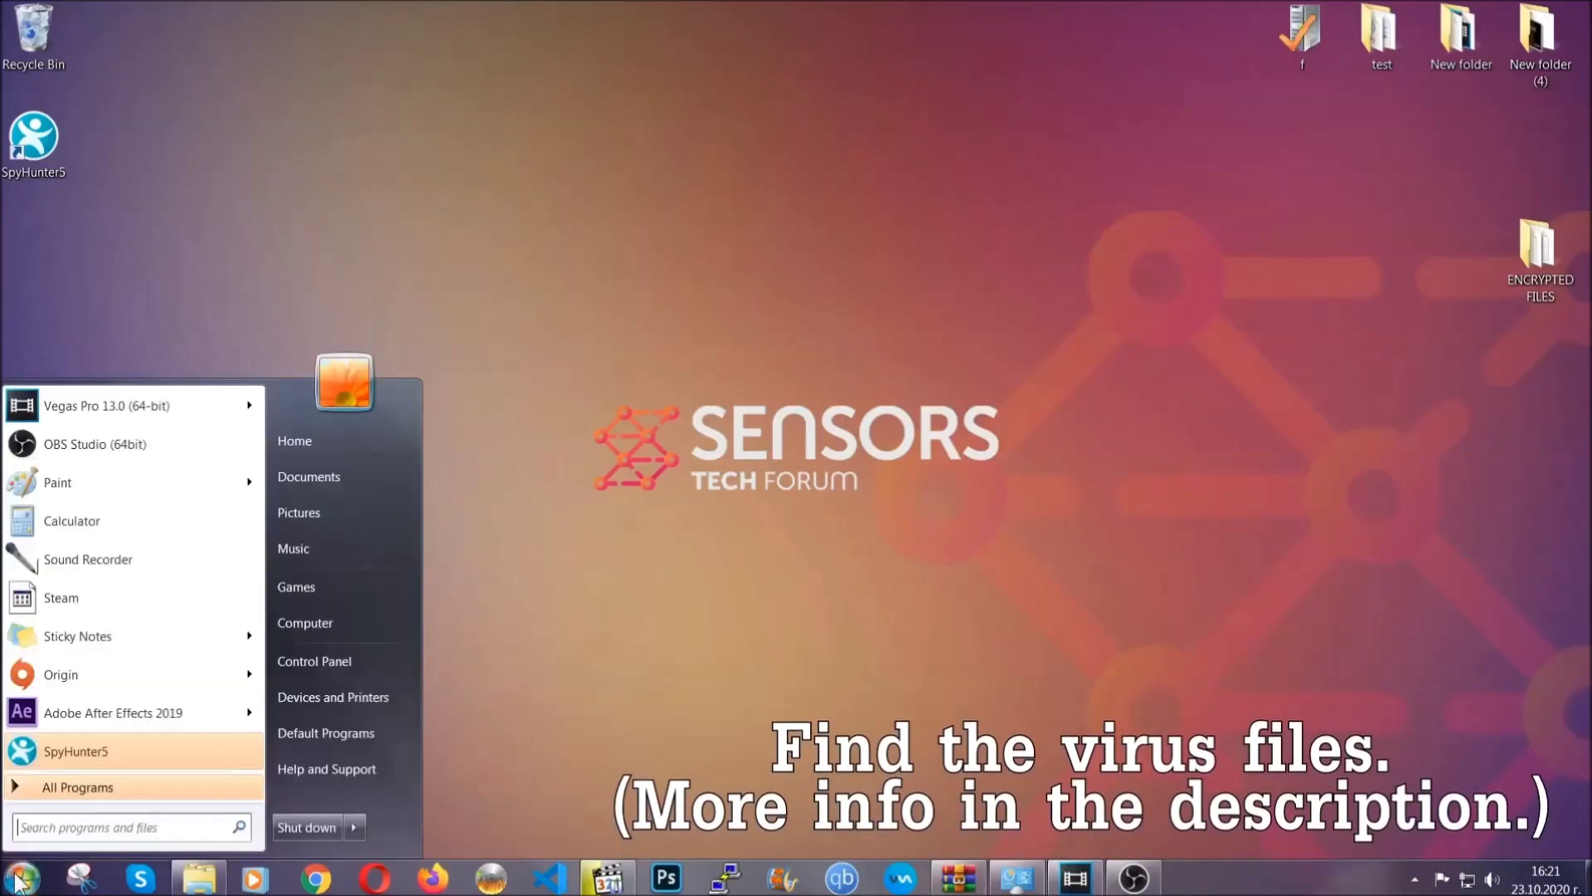
left_click(326, 621)
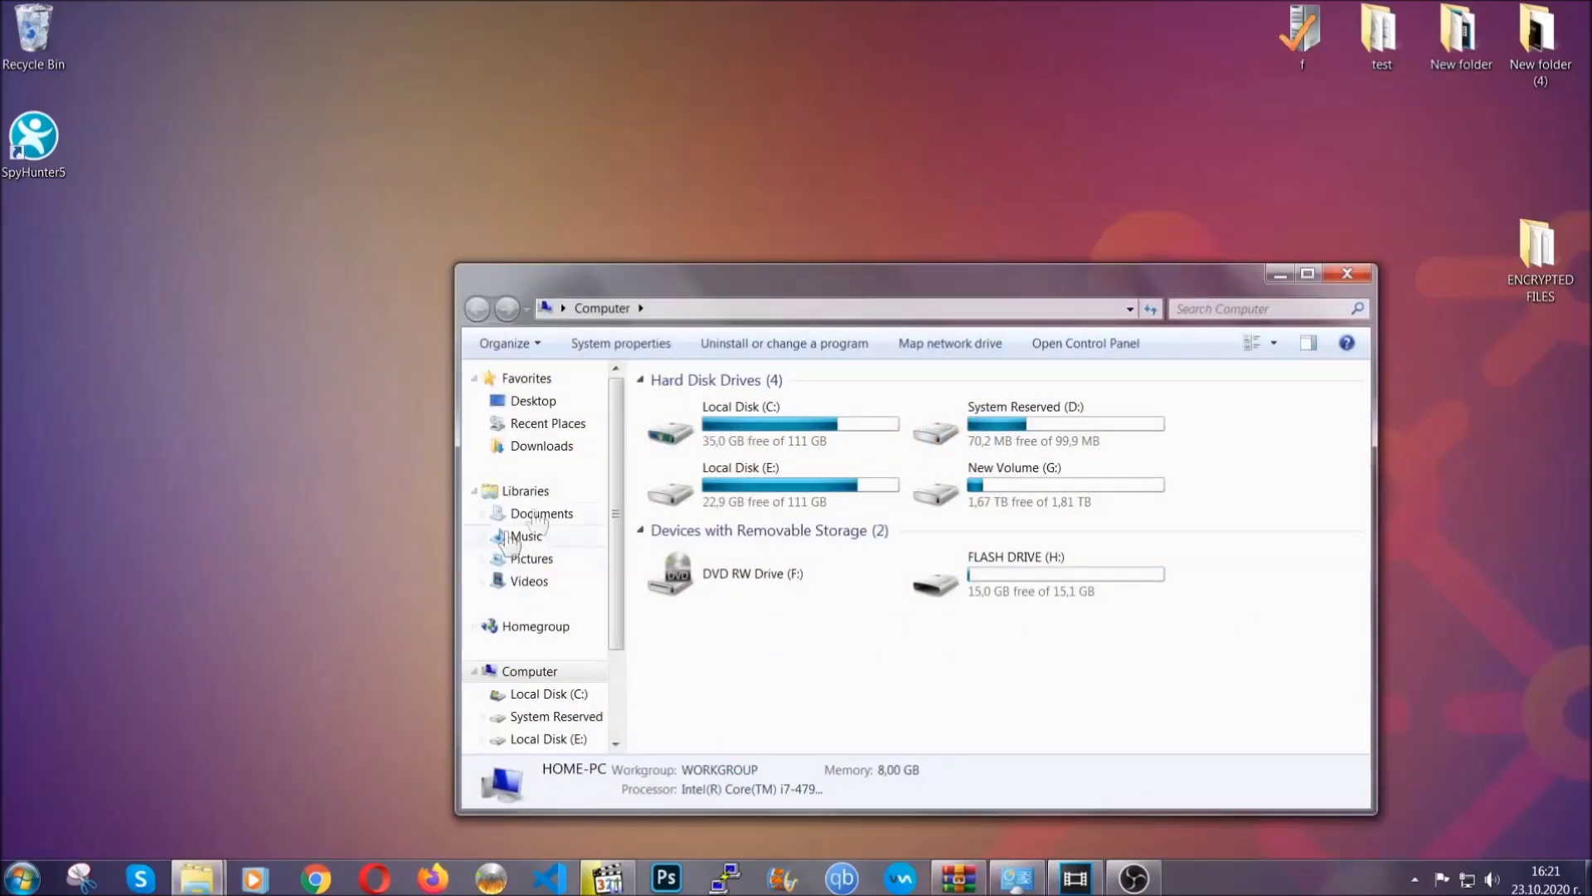
left_click_drag(865, 290, 760, 220)
type("files")
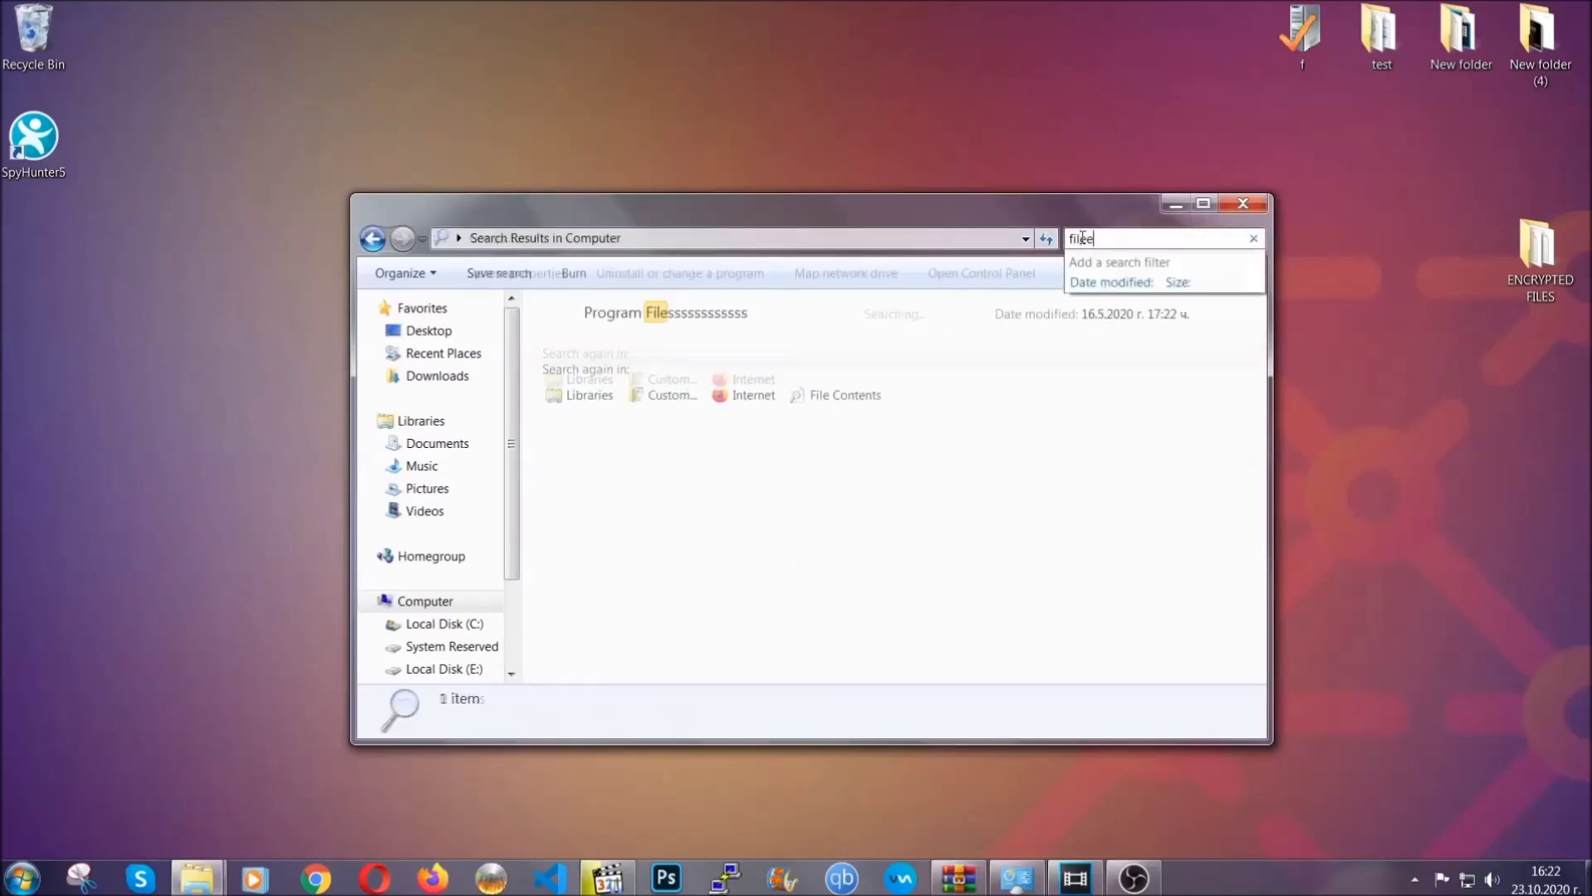
type("extension:exe ")
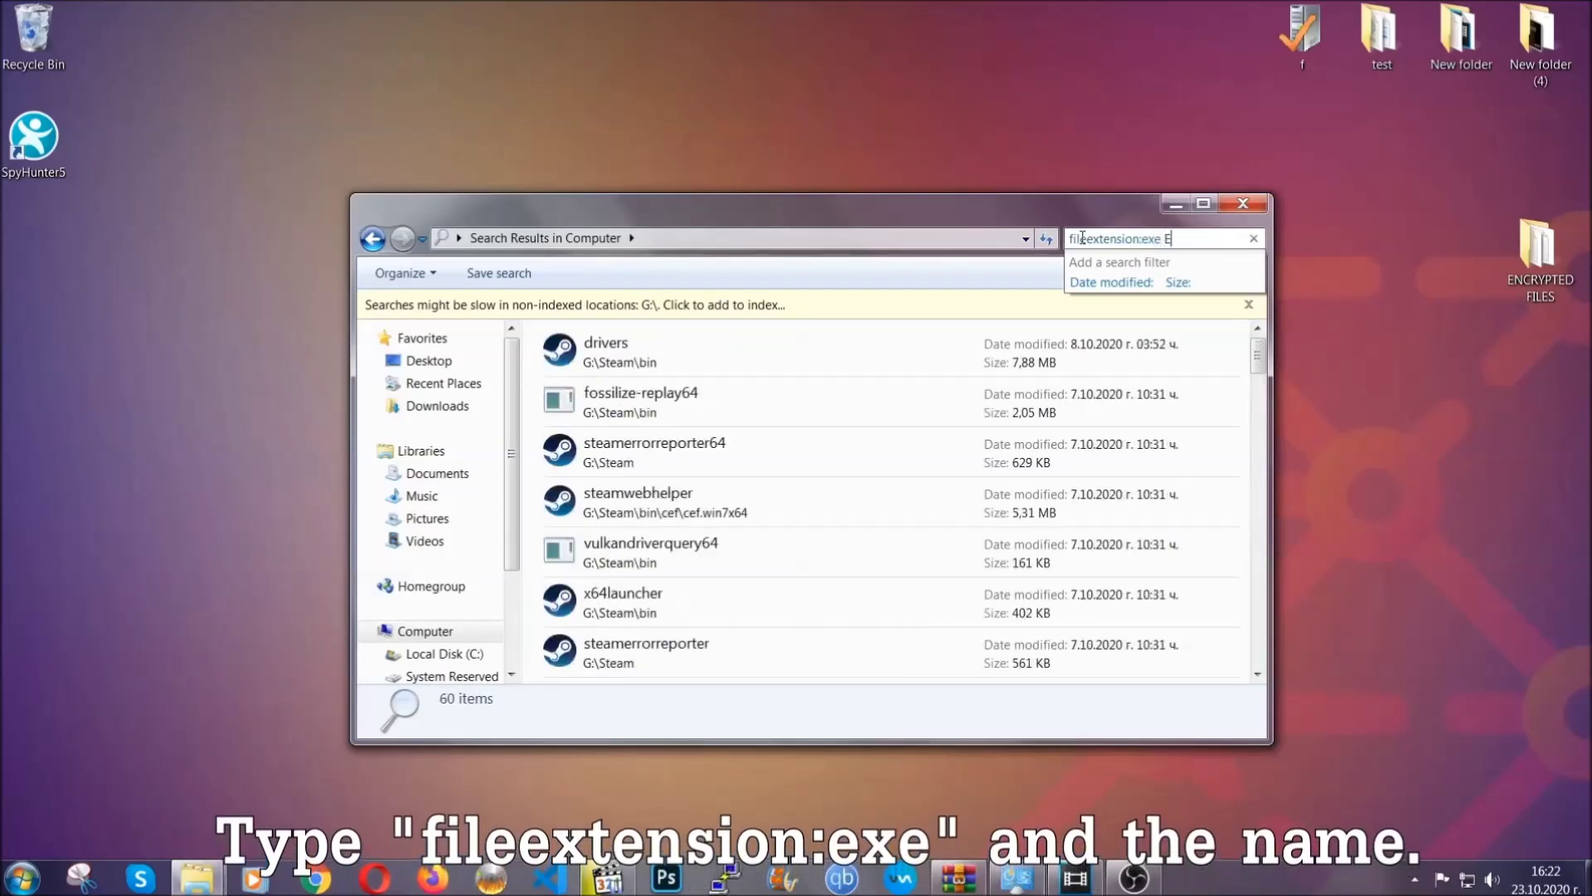
type("Exampl")
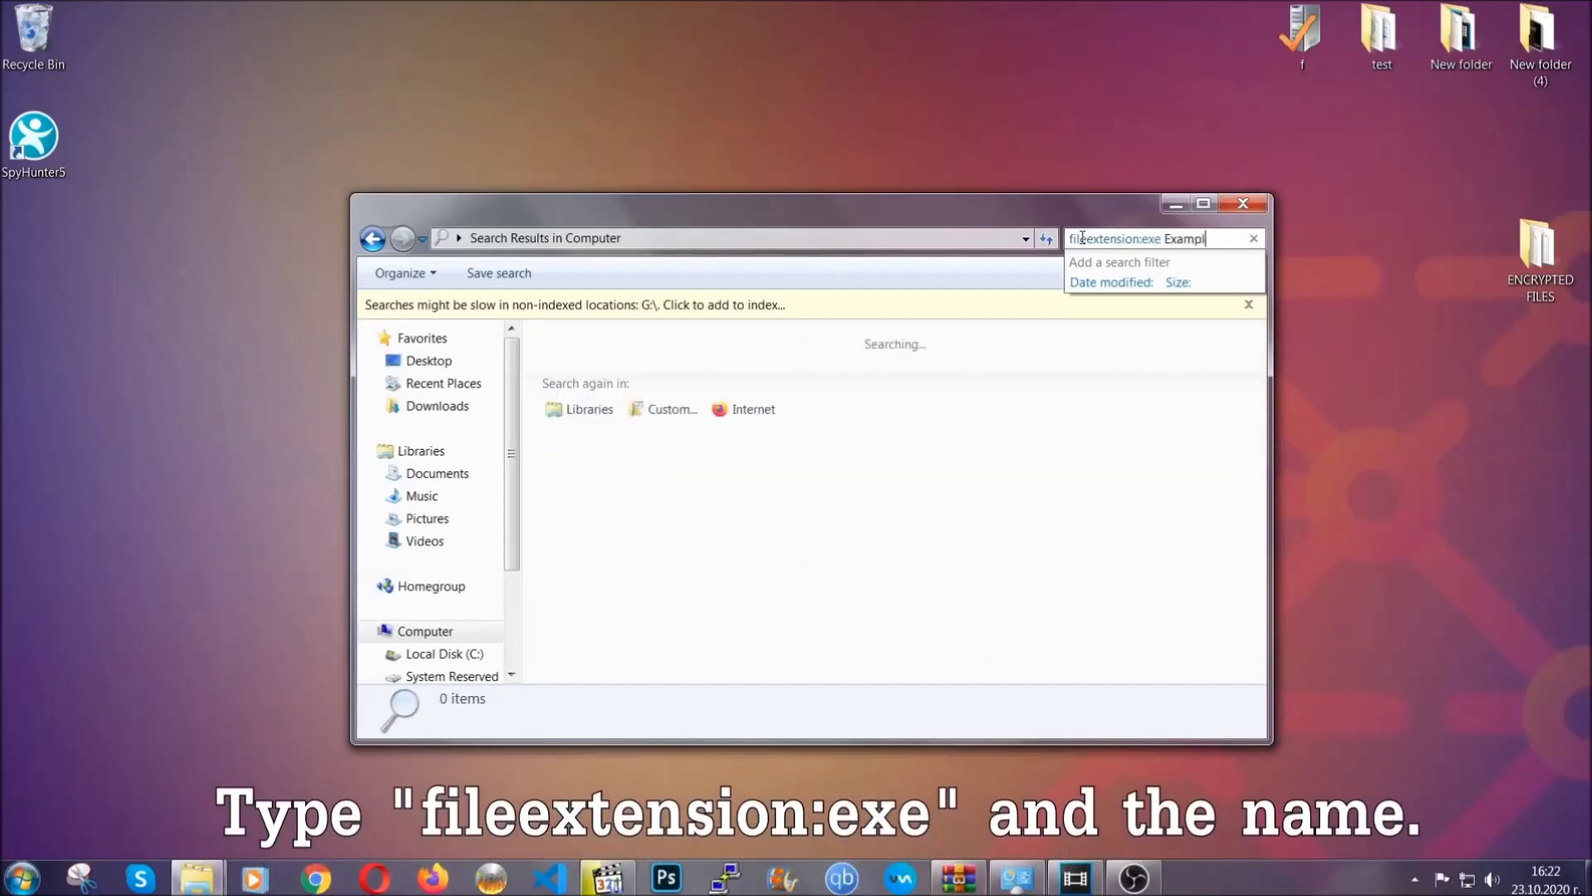
type("e Virus Name")
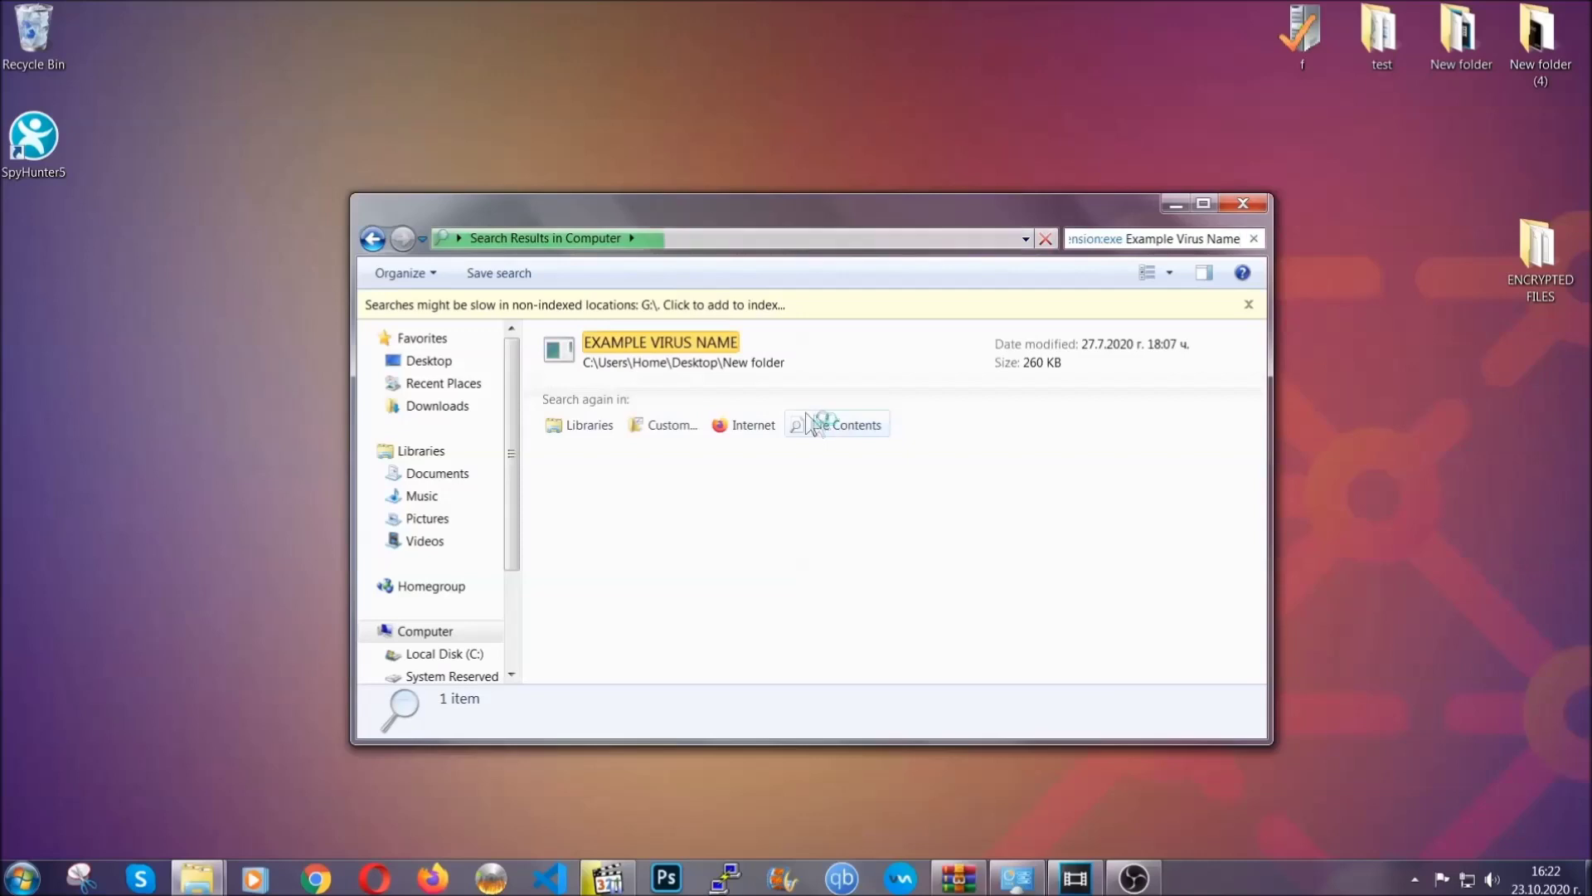
- Delete the EXAMPLE VIRUS NAME executable to the Recycle Bin, confirming with Yes
left_click(699, 344)
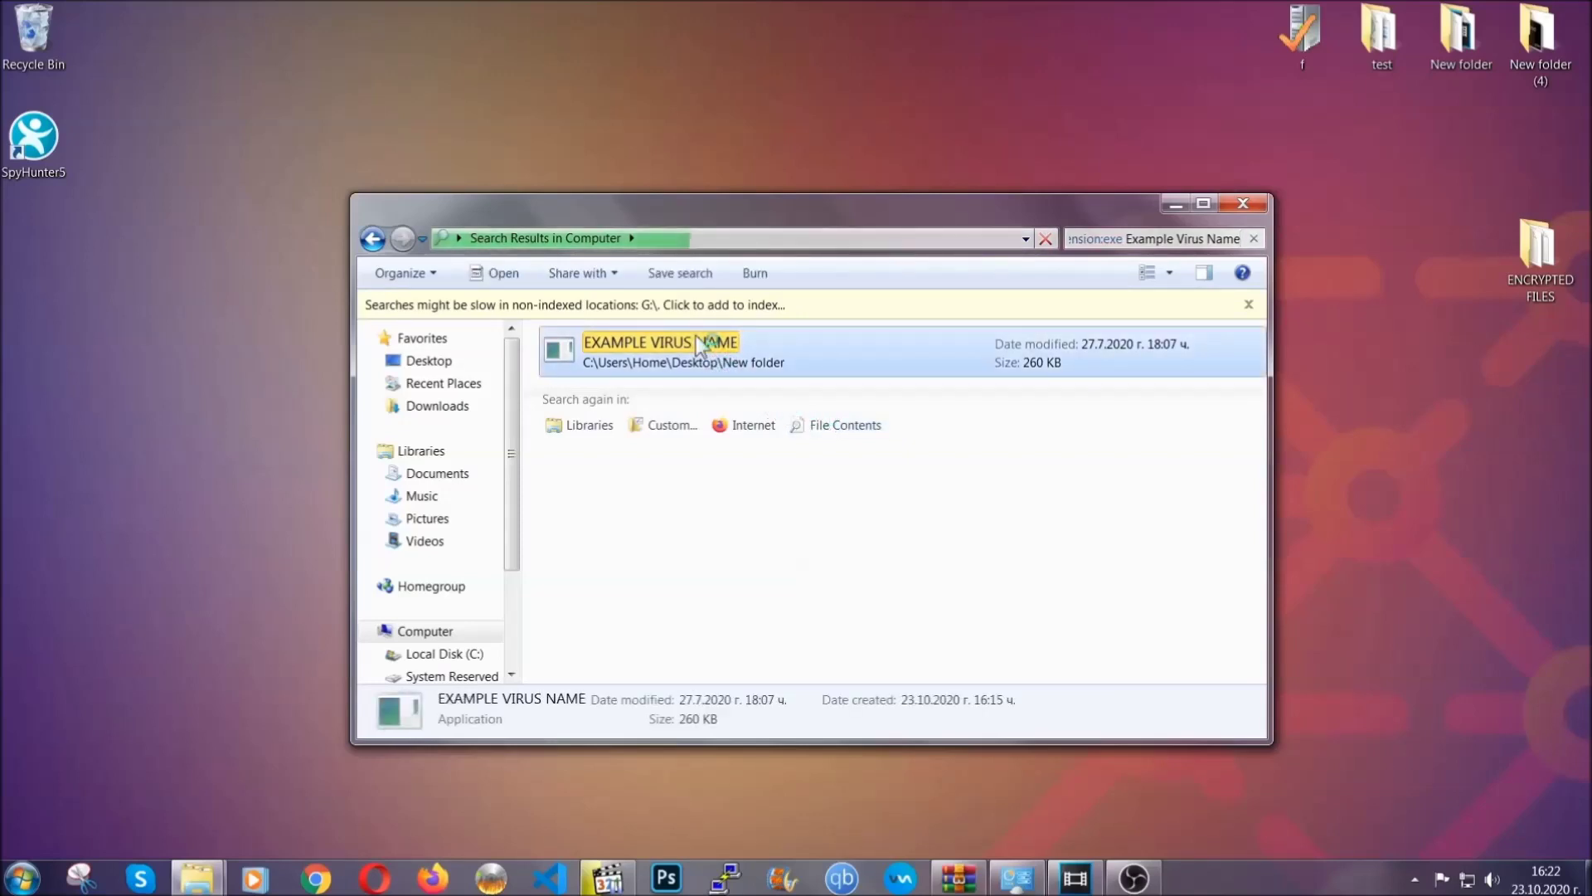
right_click(699, 346)
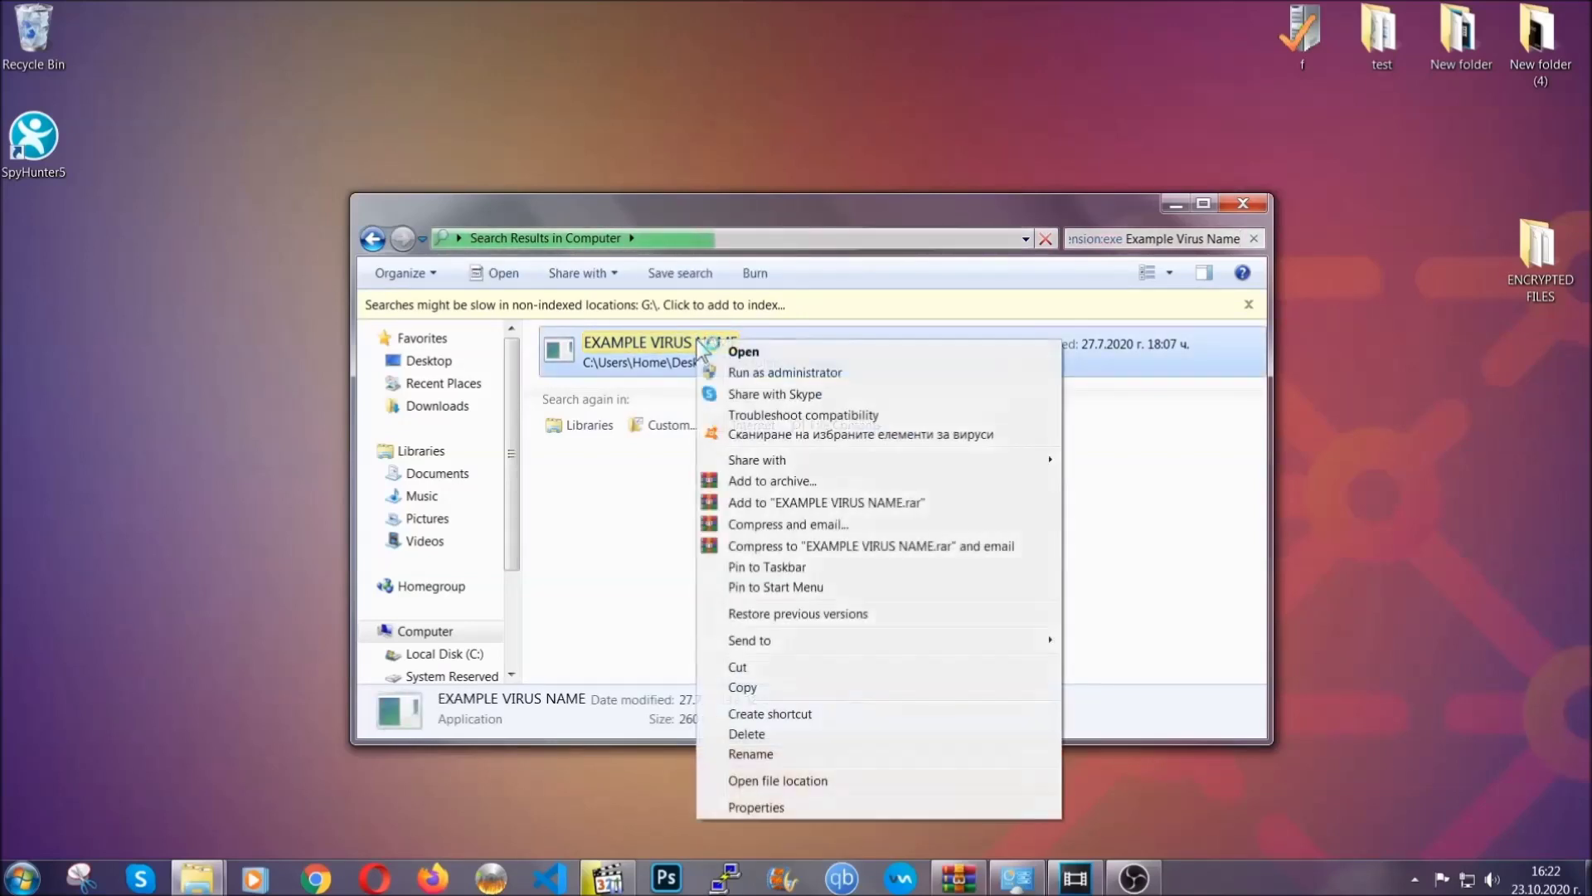
left_click(767, 734)
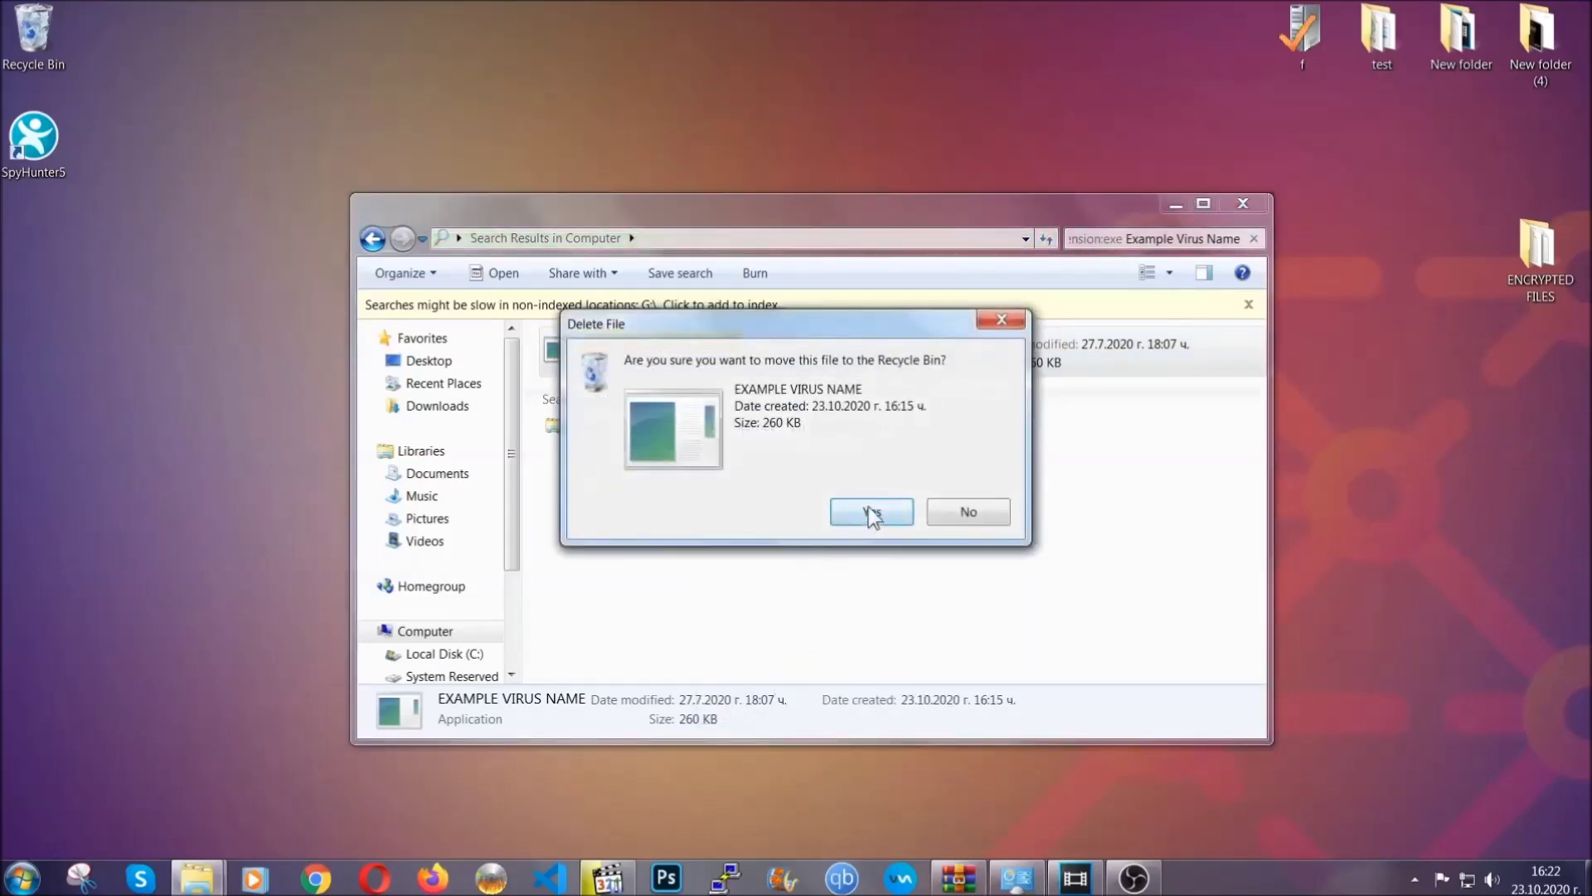
left_click(870, 514)
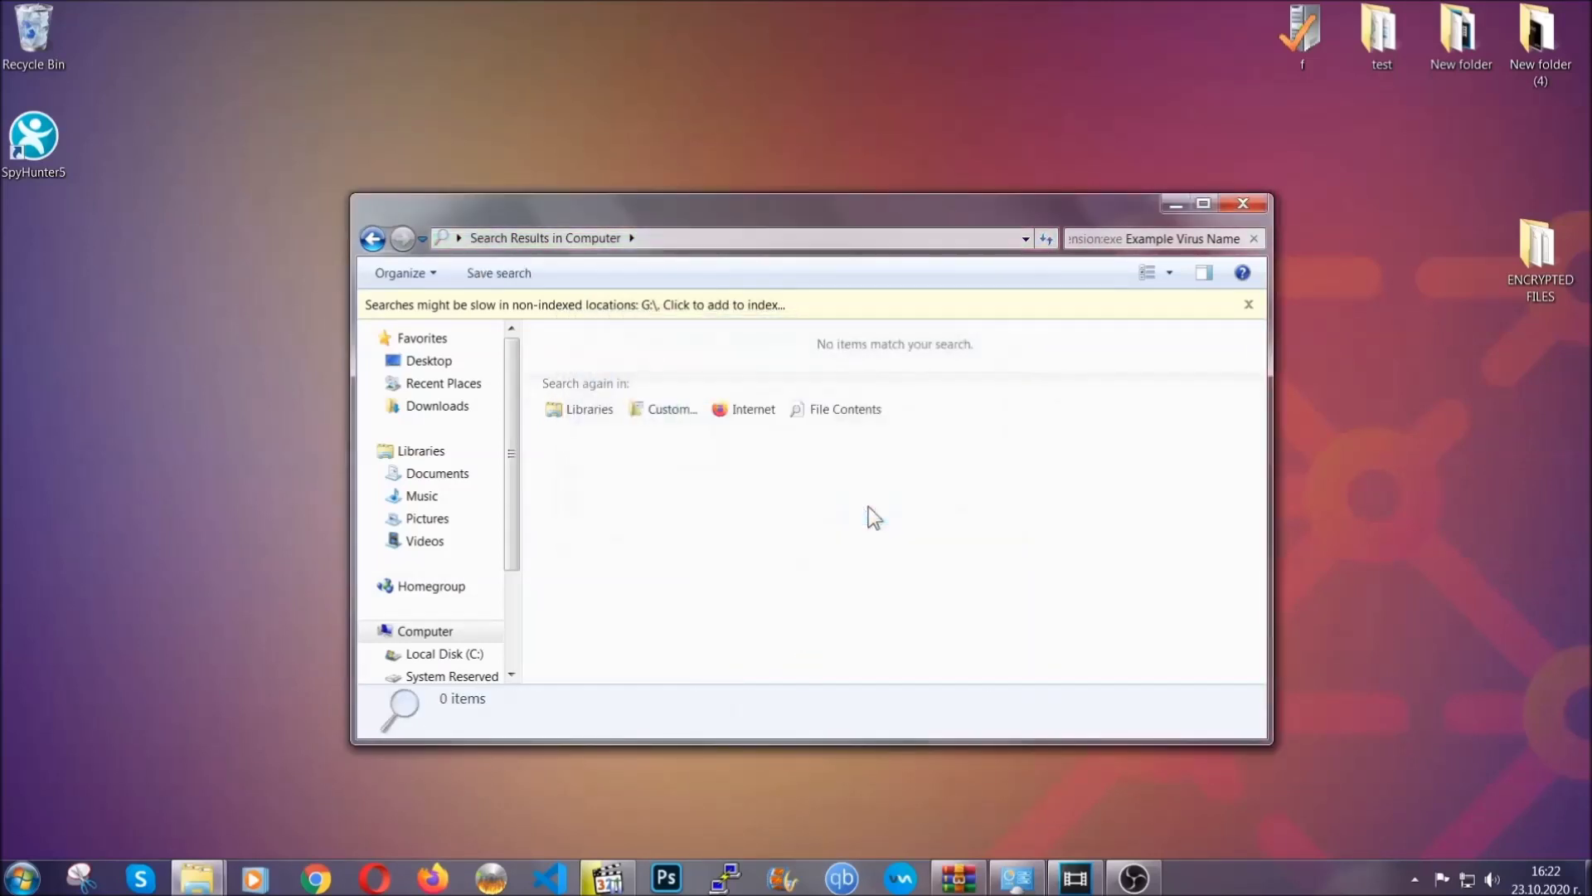
- Close the search results and run REGEDIT from the Win+R box, replacing cmd
left_click(1244, 204)
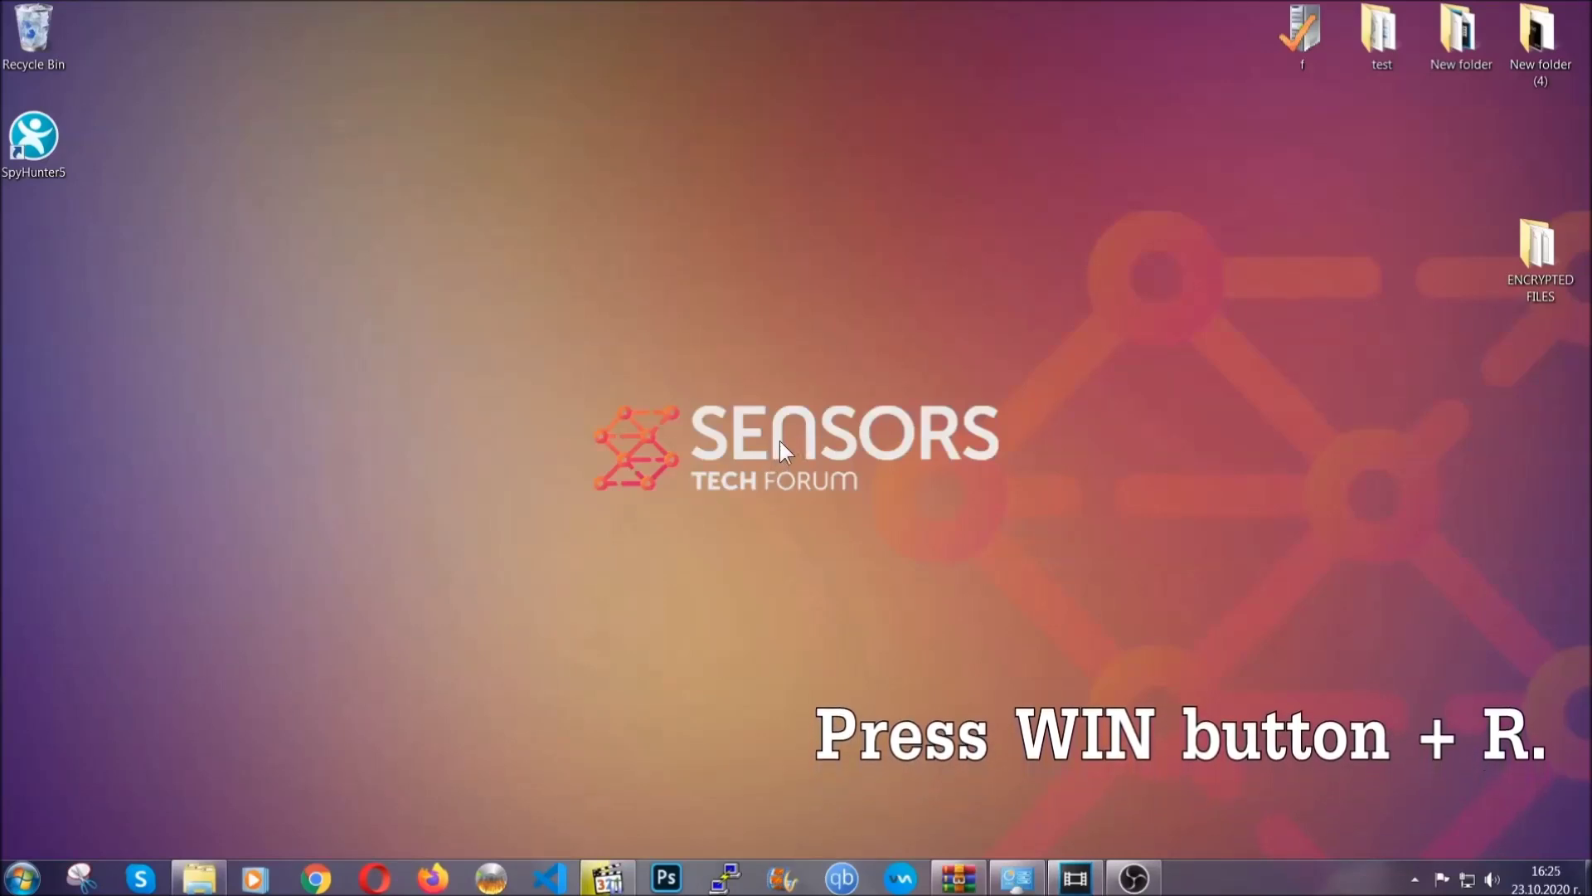
key("super+r")
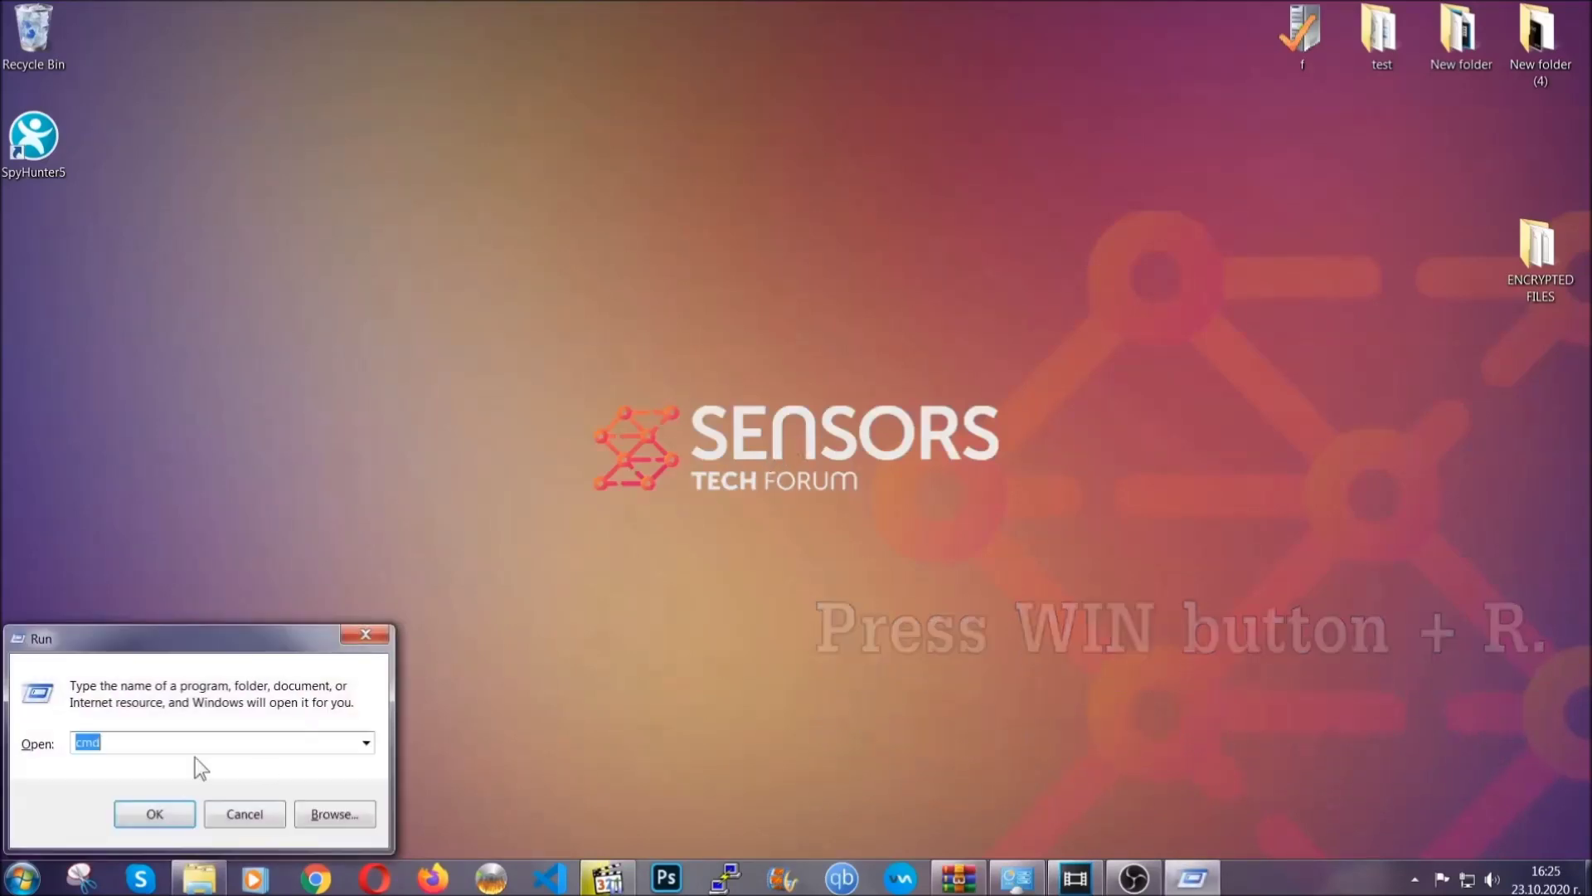
left_click(171, 746)
key("BackSpace")
key("BackSpace")
key("BackSpace")
type("REGEDIT")
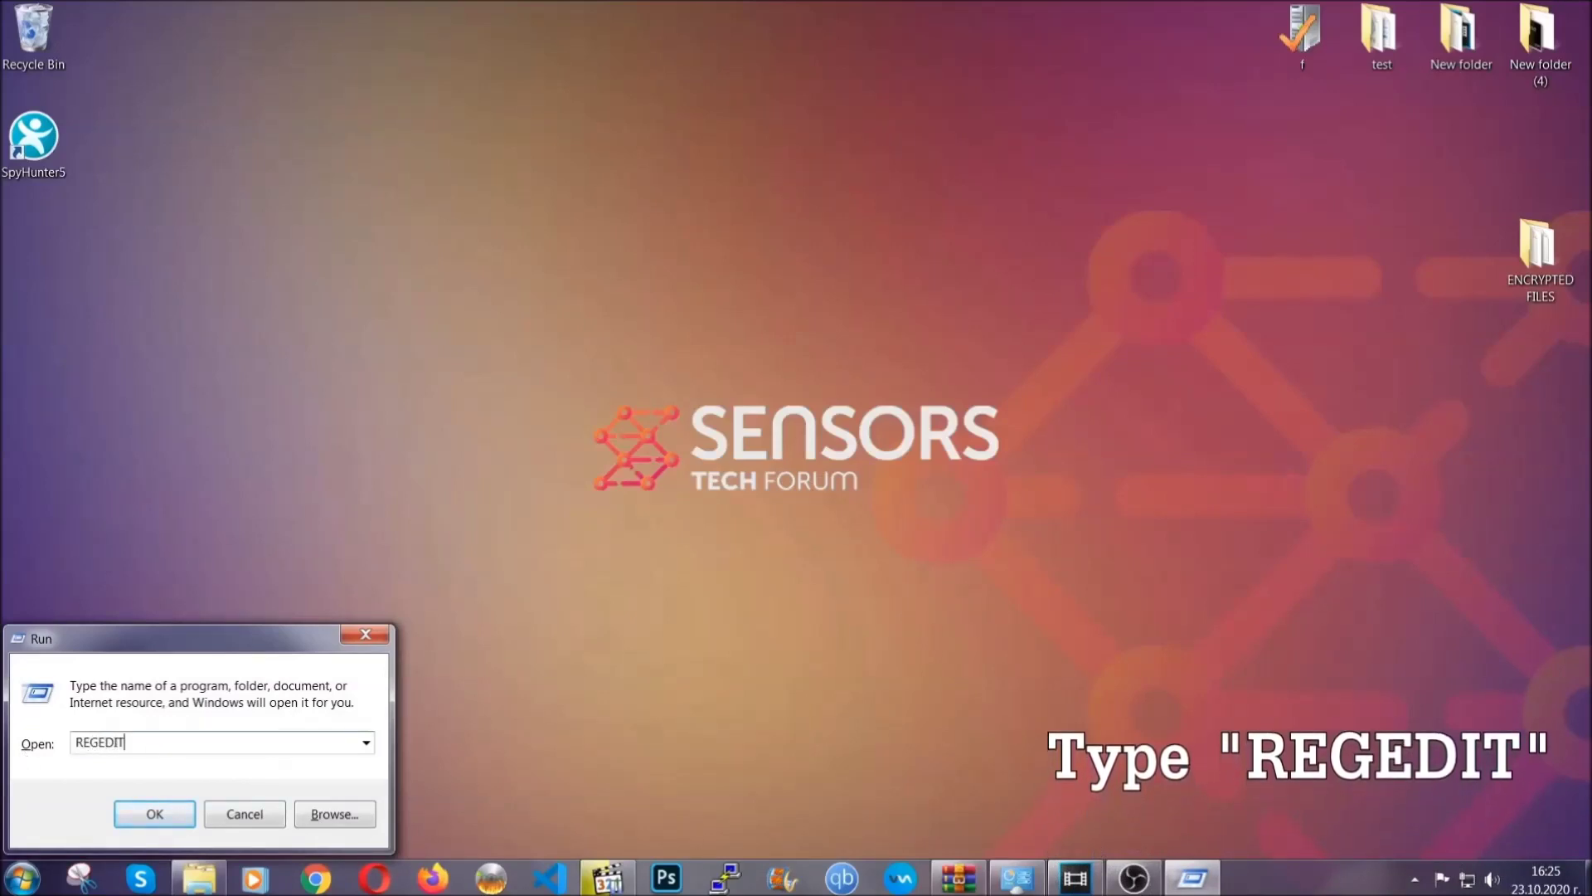
left_click(133, 811)
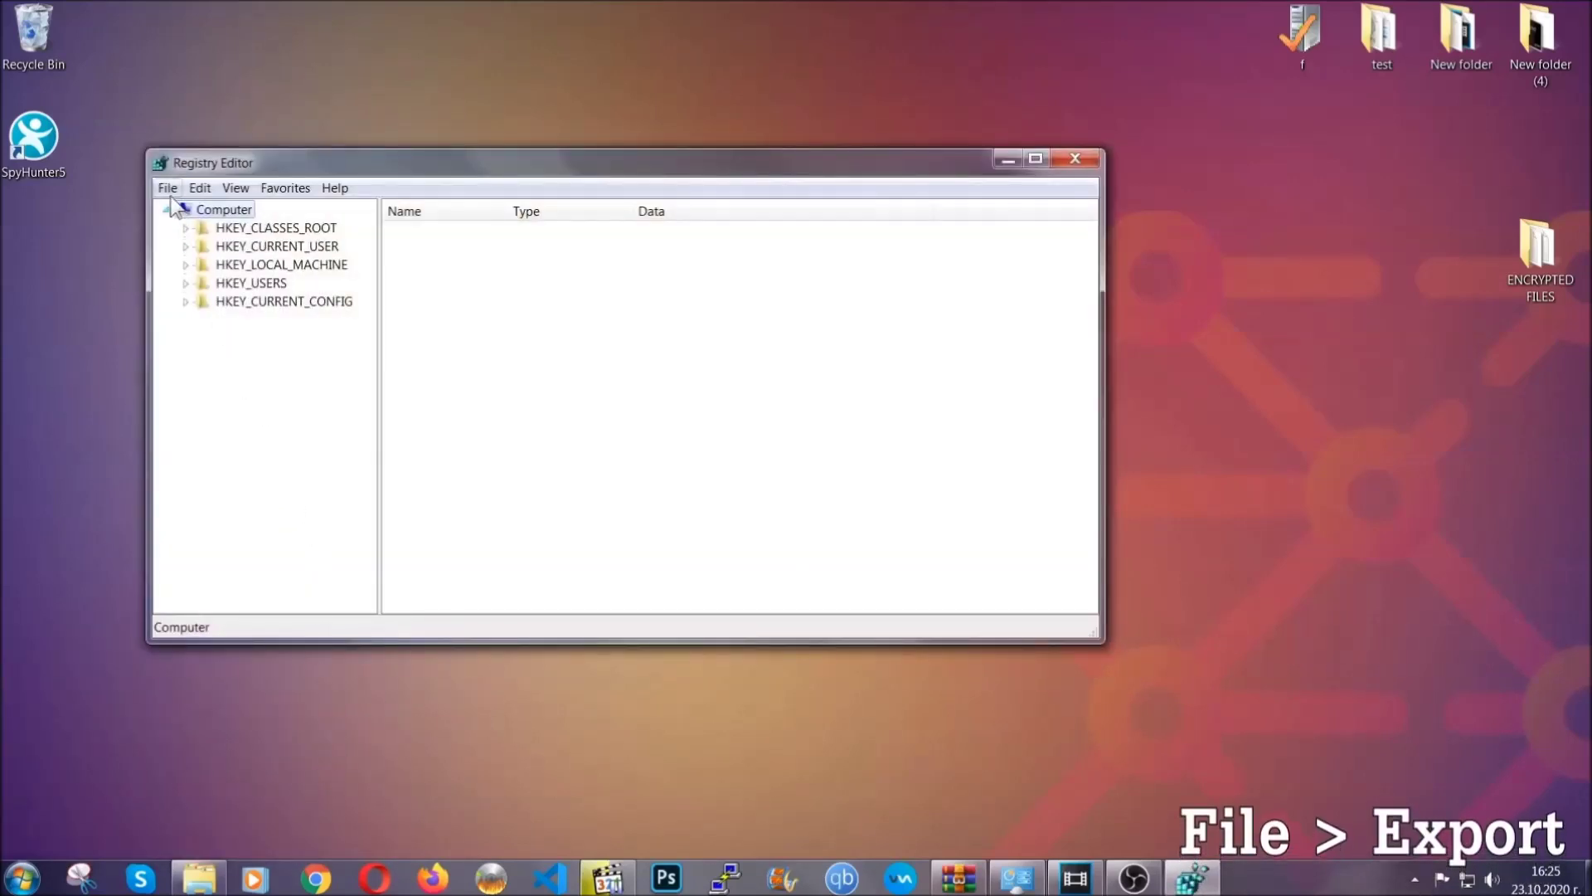
- Export the entire registry to the Desktop as BACKUP.reg via File > Export
left_click(168, 188)
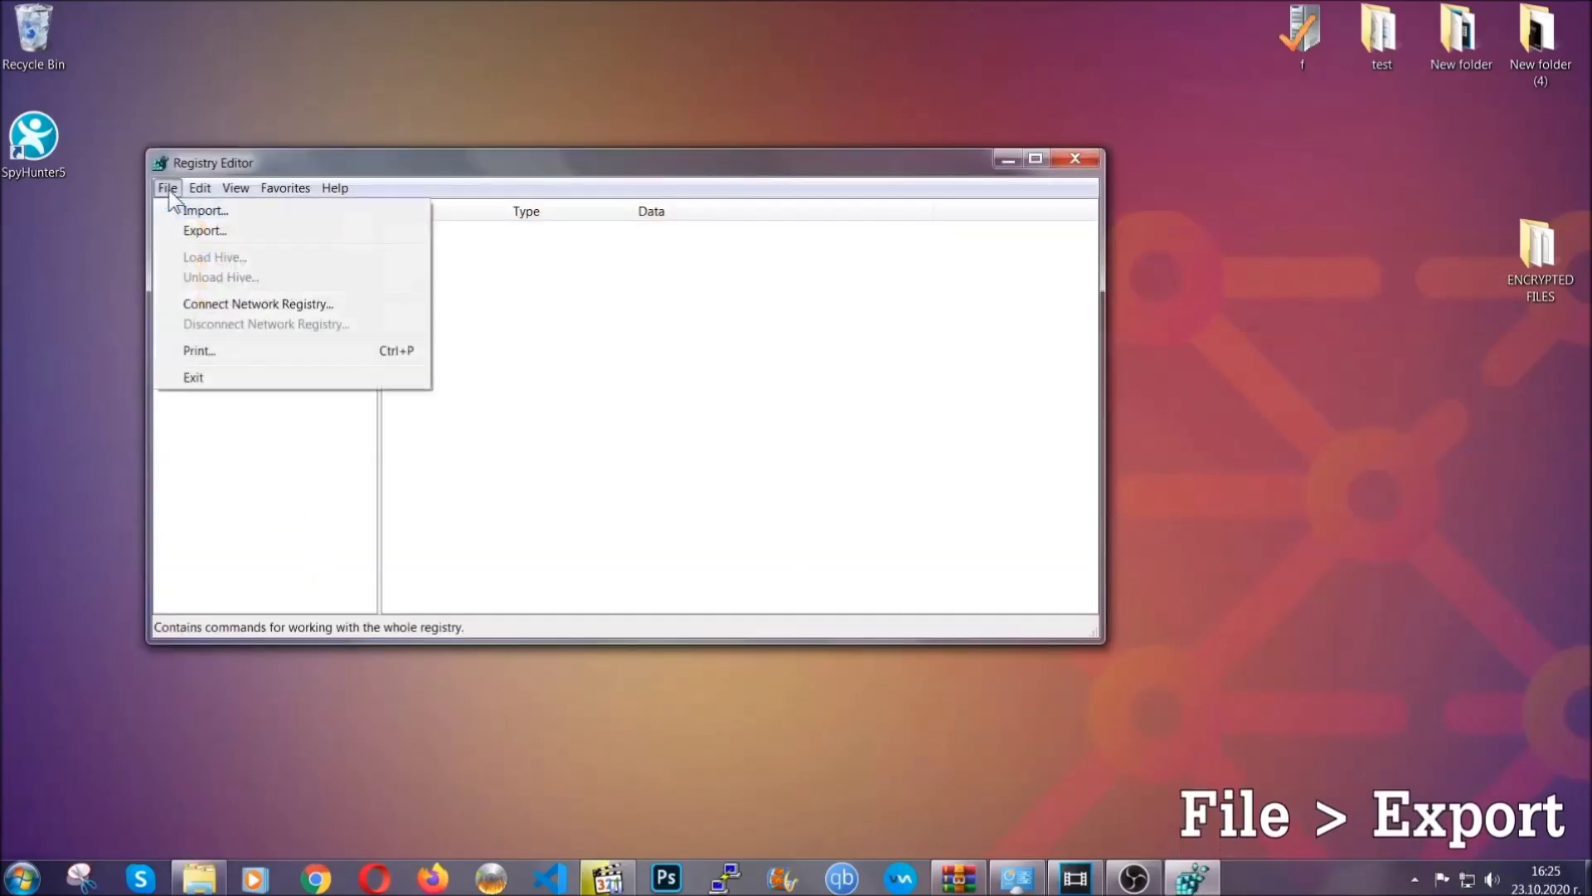
left_click(207, 229)
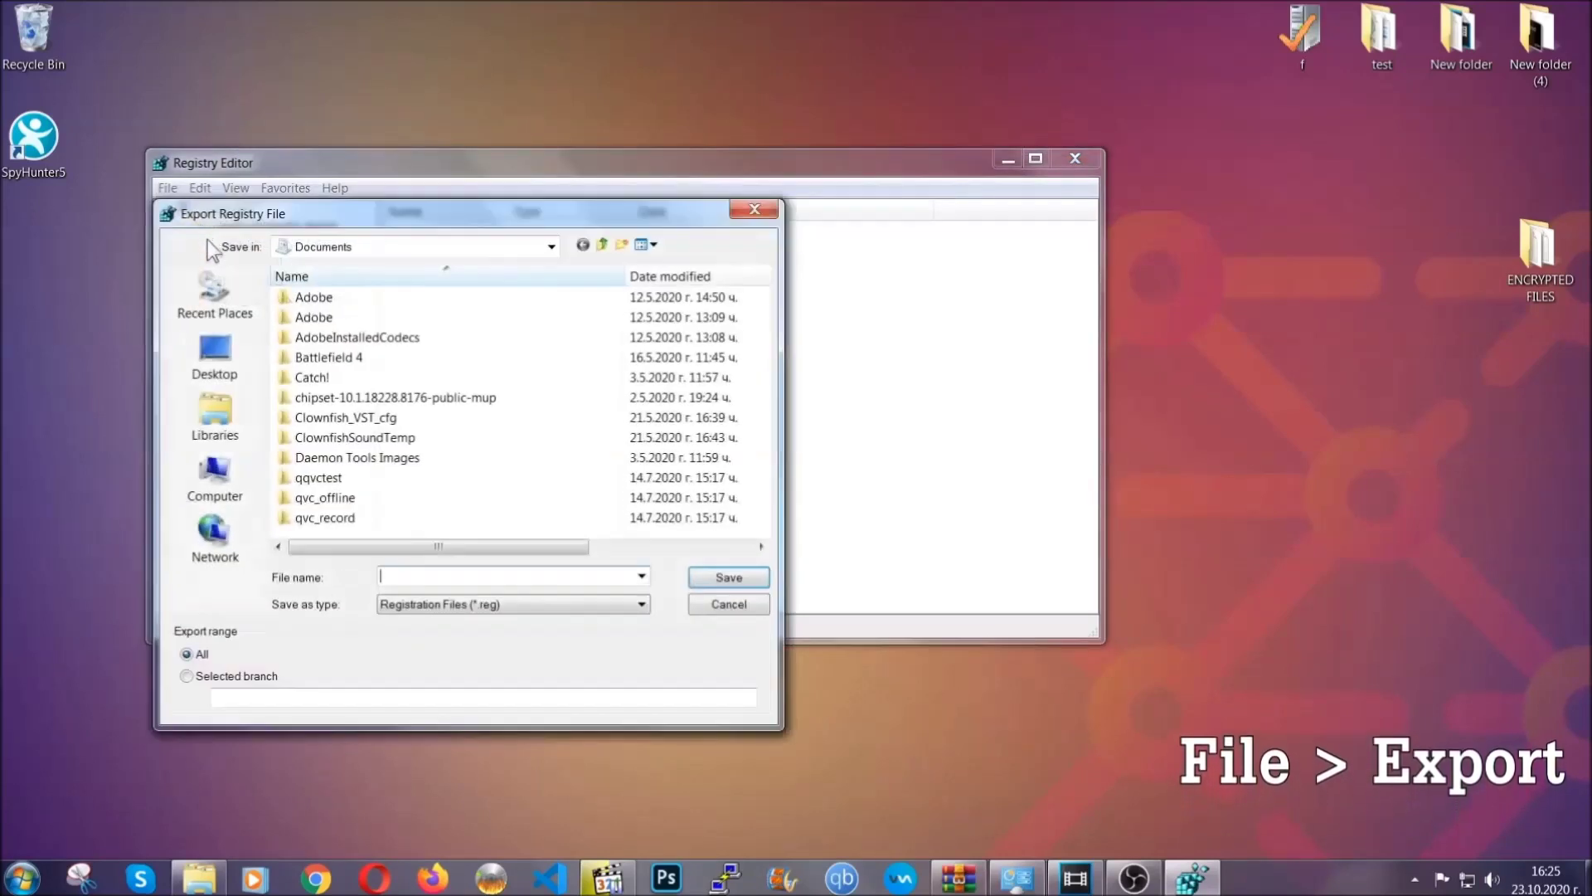
left_click(208, 358)
type("BACKUP")
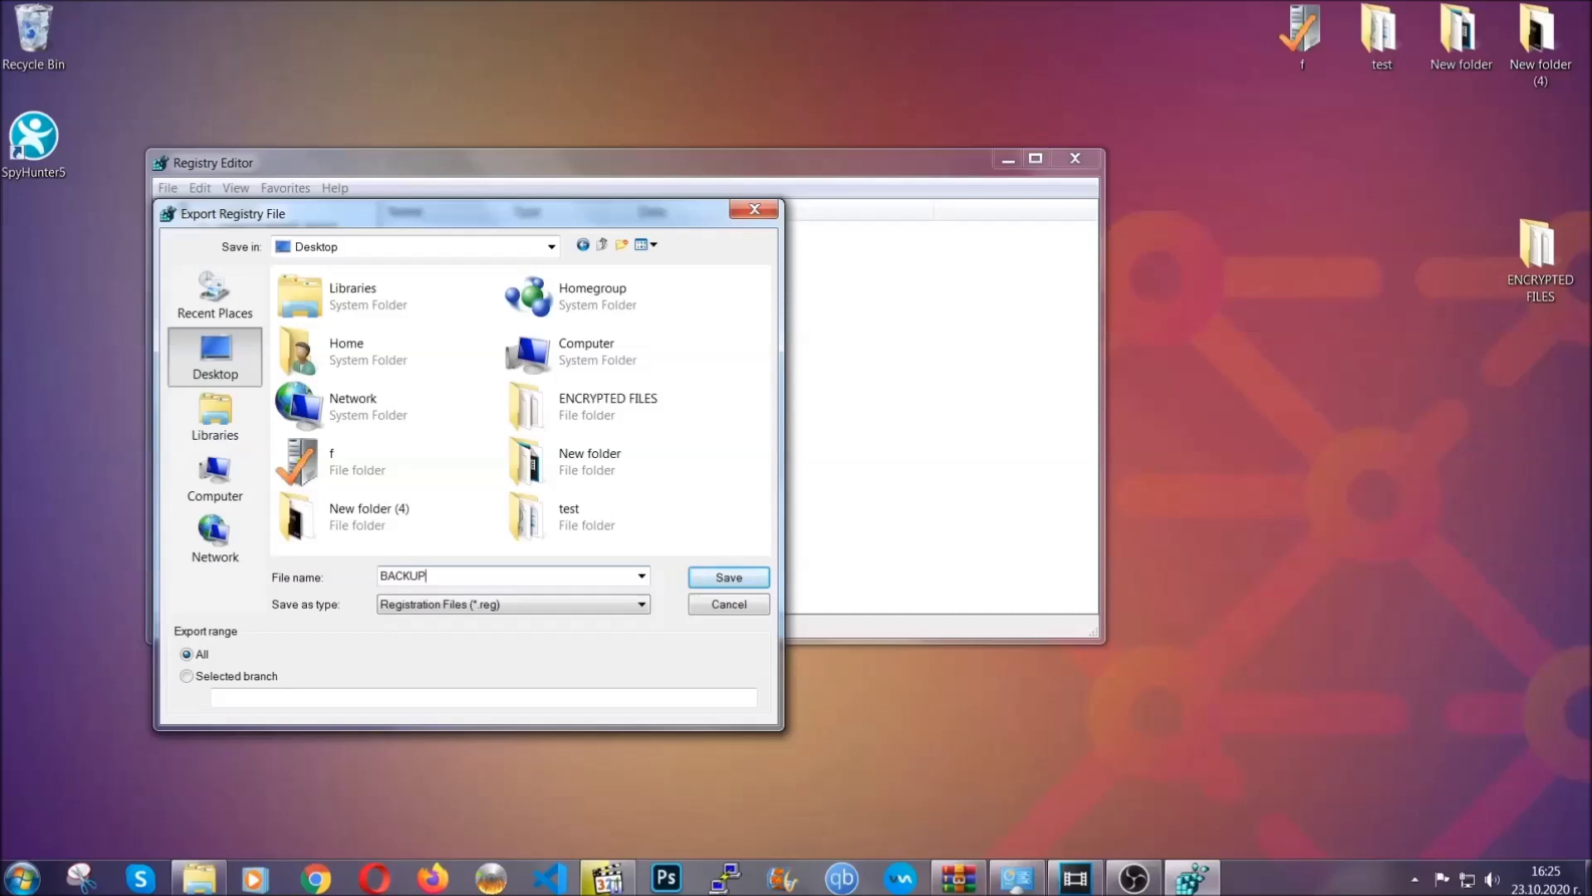
left_click(718, 580)
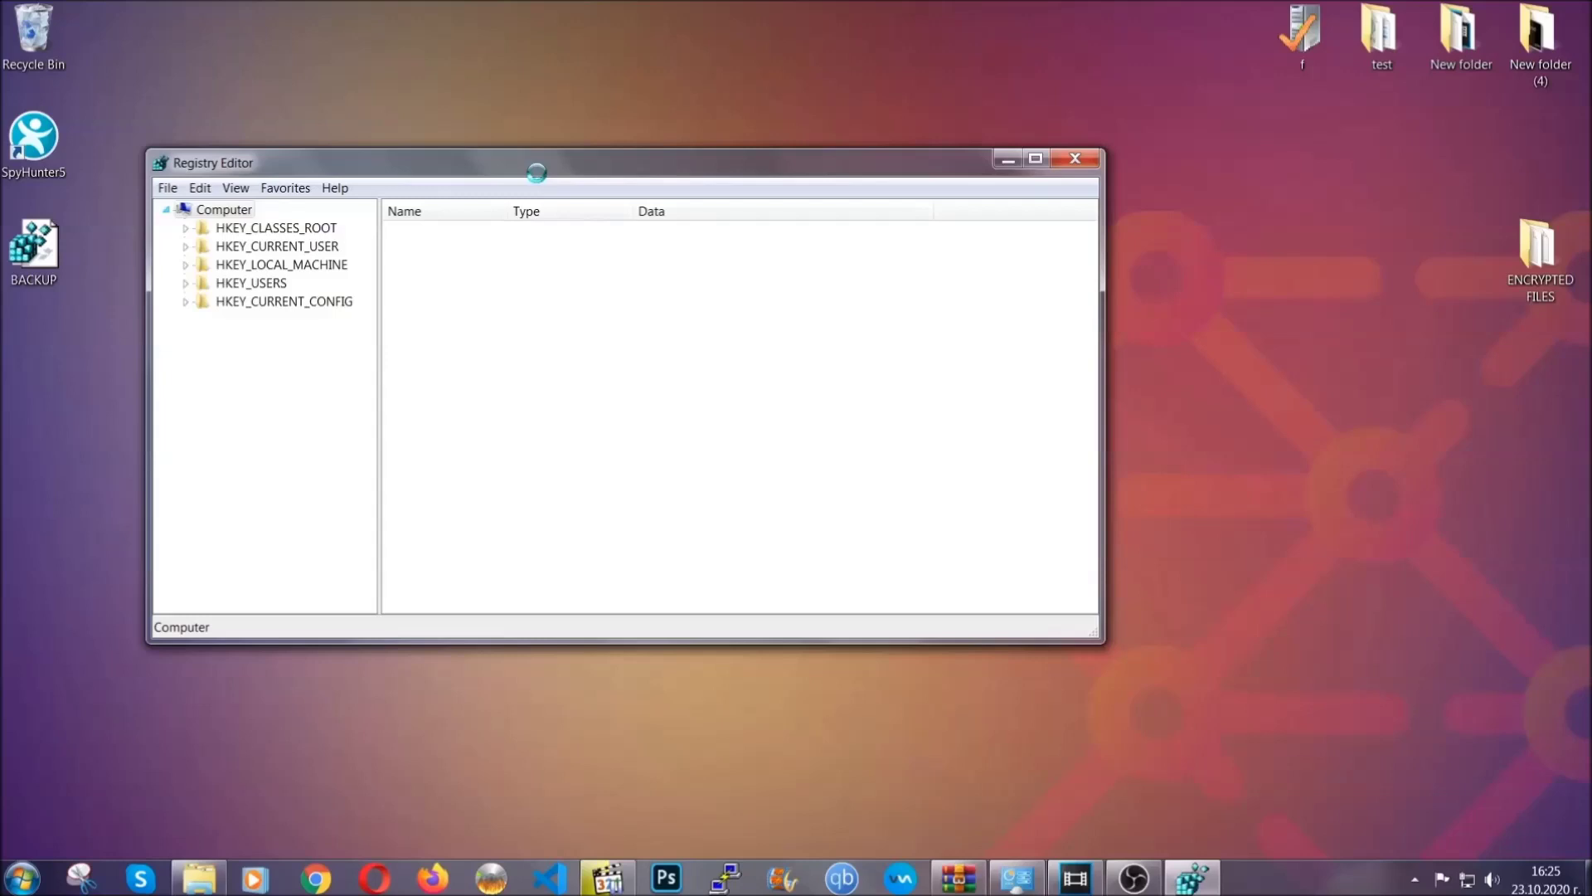
left_click_drag(538, 176, 695, 227)
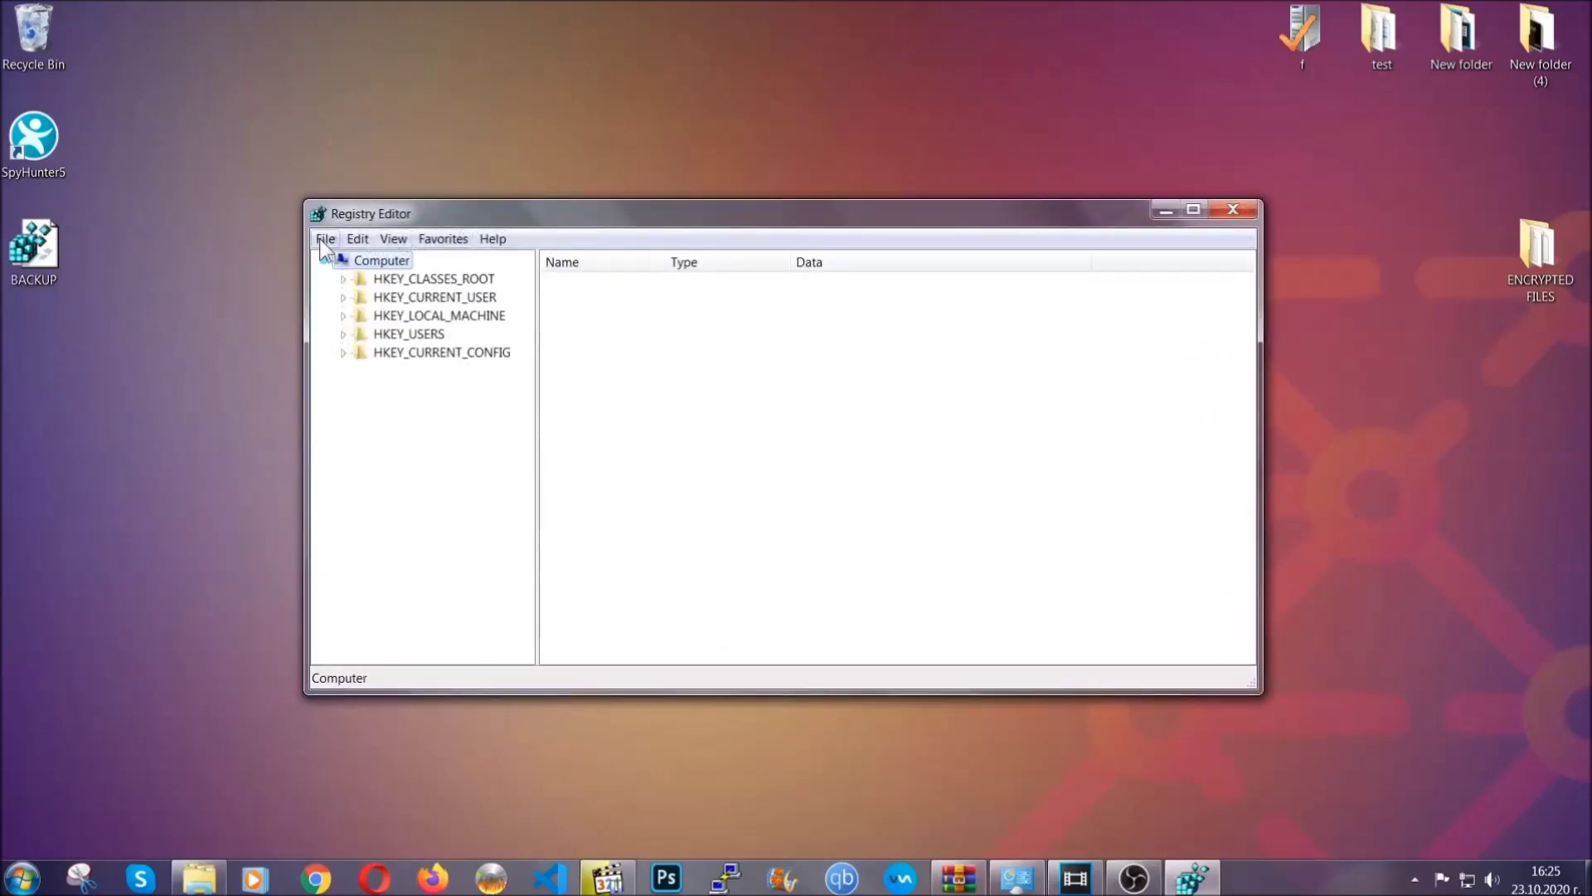
left_click(325, 240)
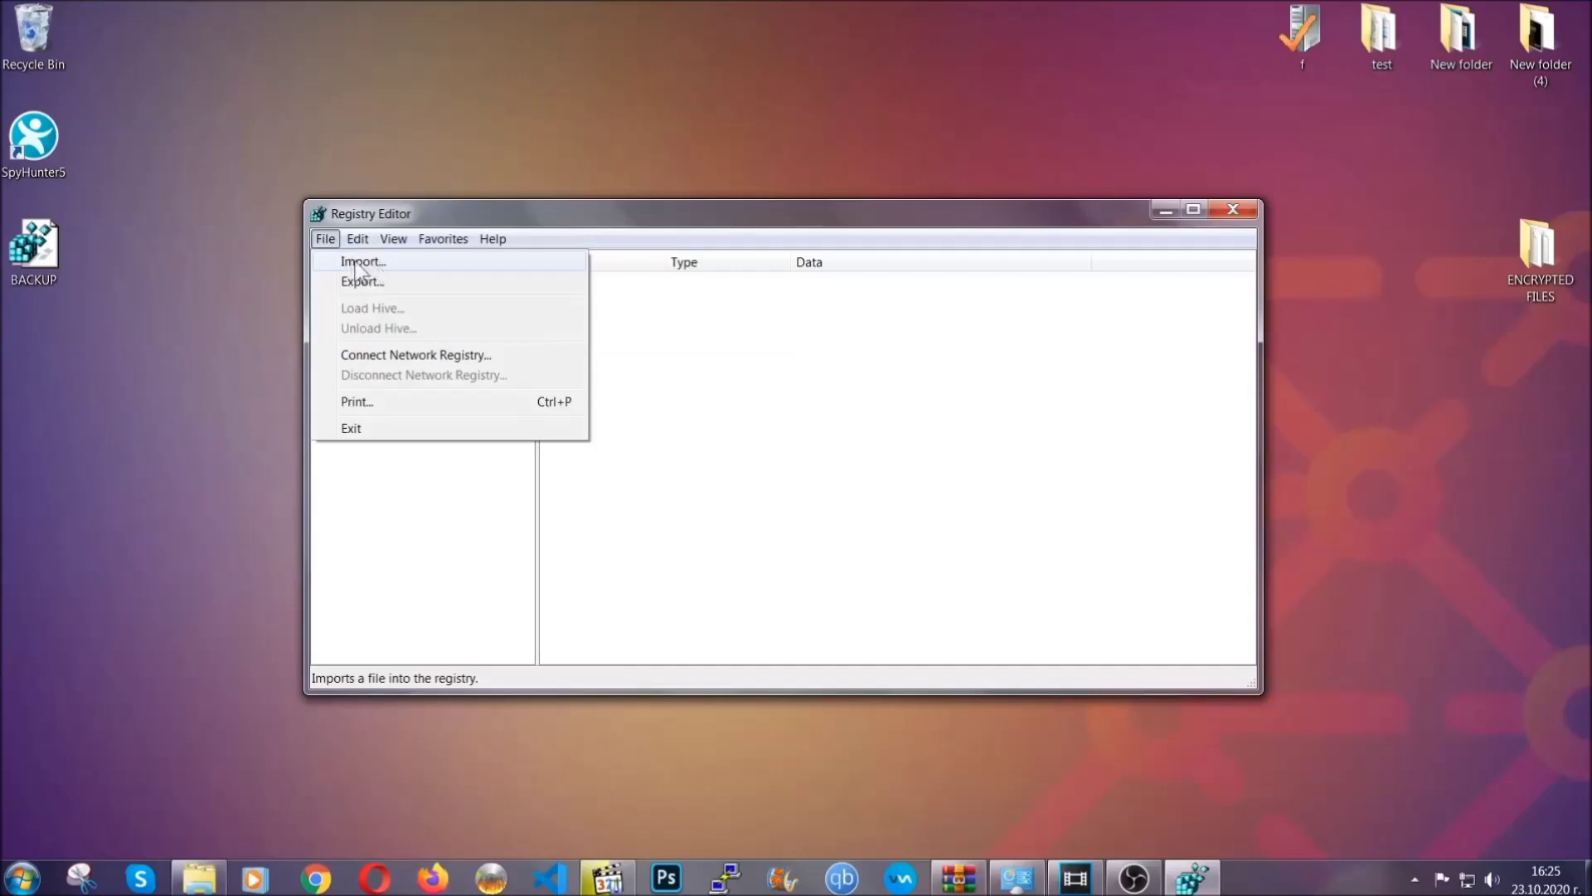
left_click(325, 240)
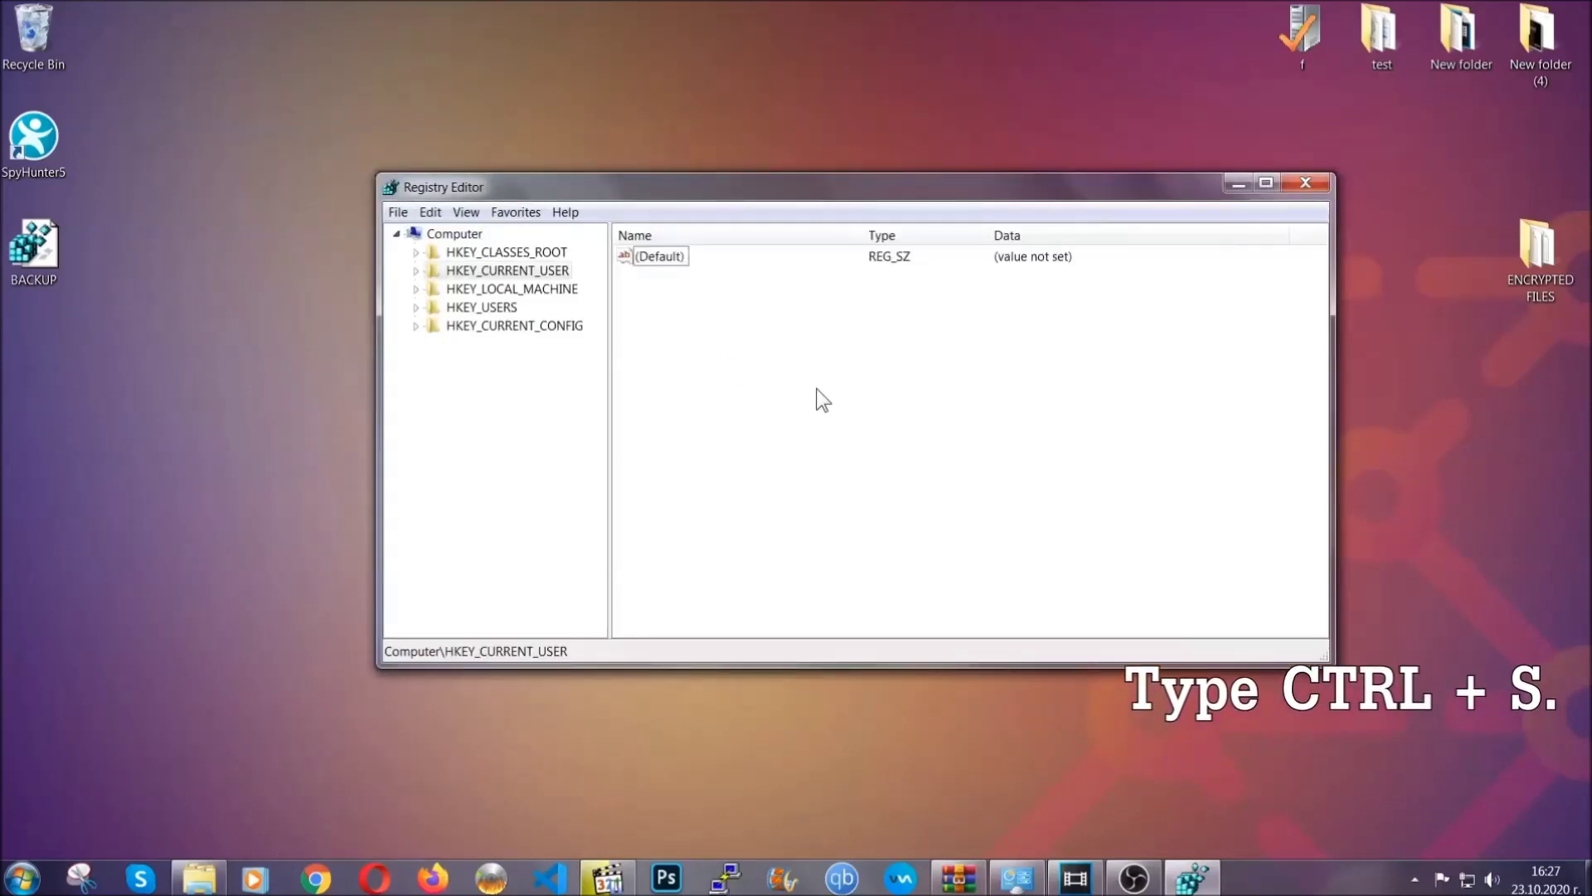
- Find the RunOnce key with Ctrl+F, then open the neighbouring Run key showing THE VIRUS
key("ctrl+f")
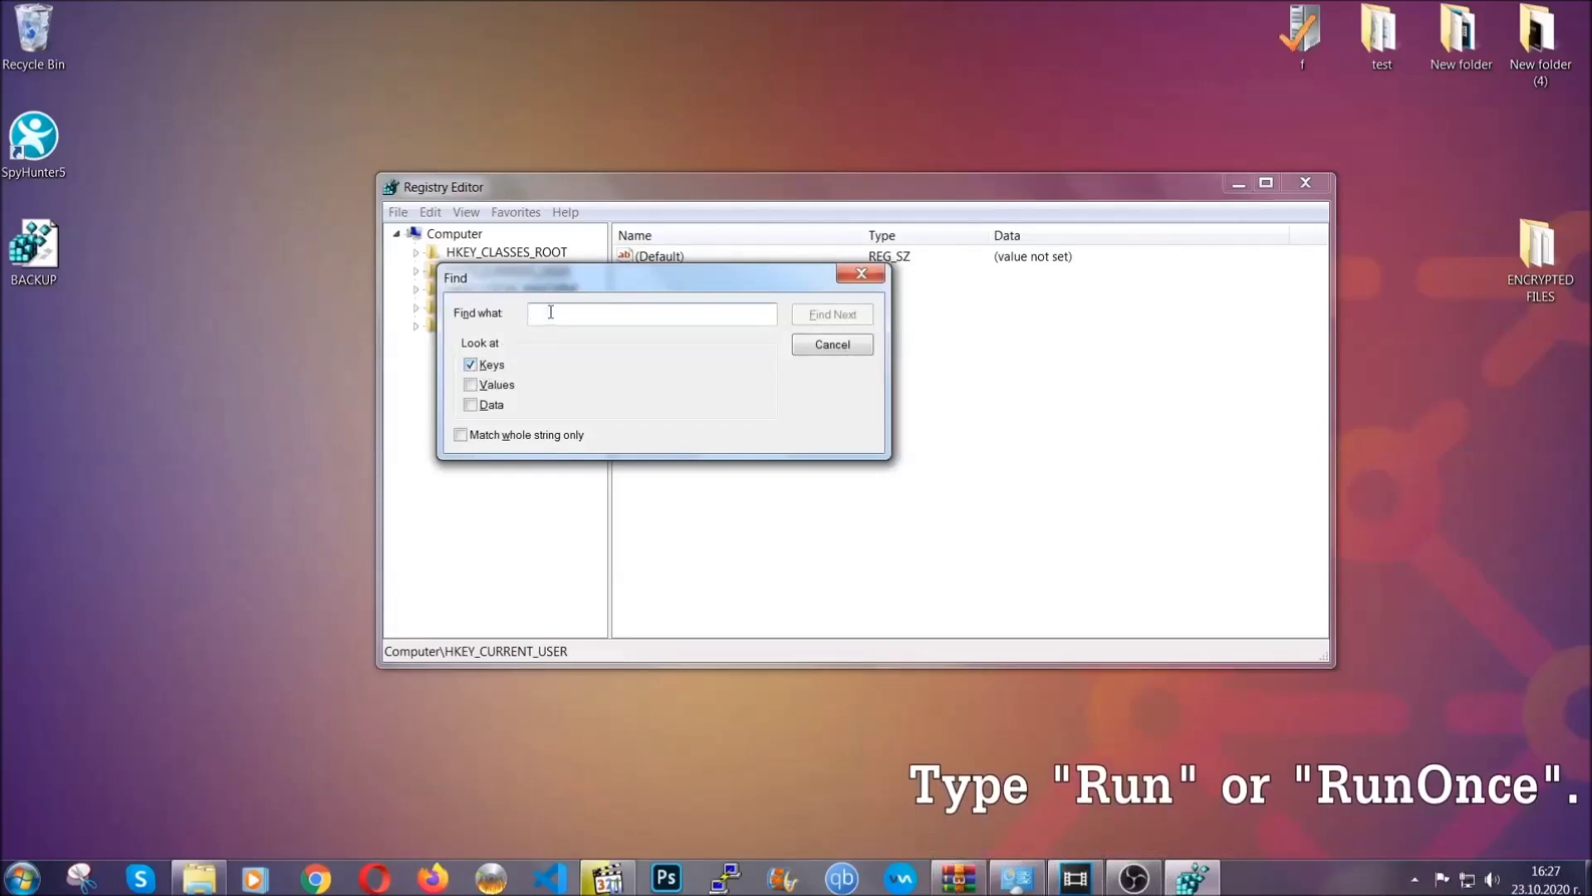
type("RunO")
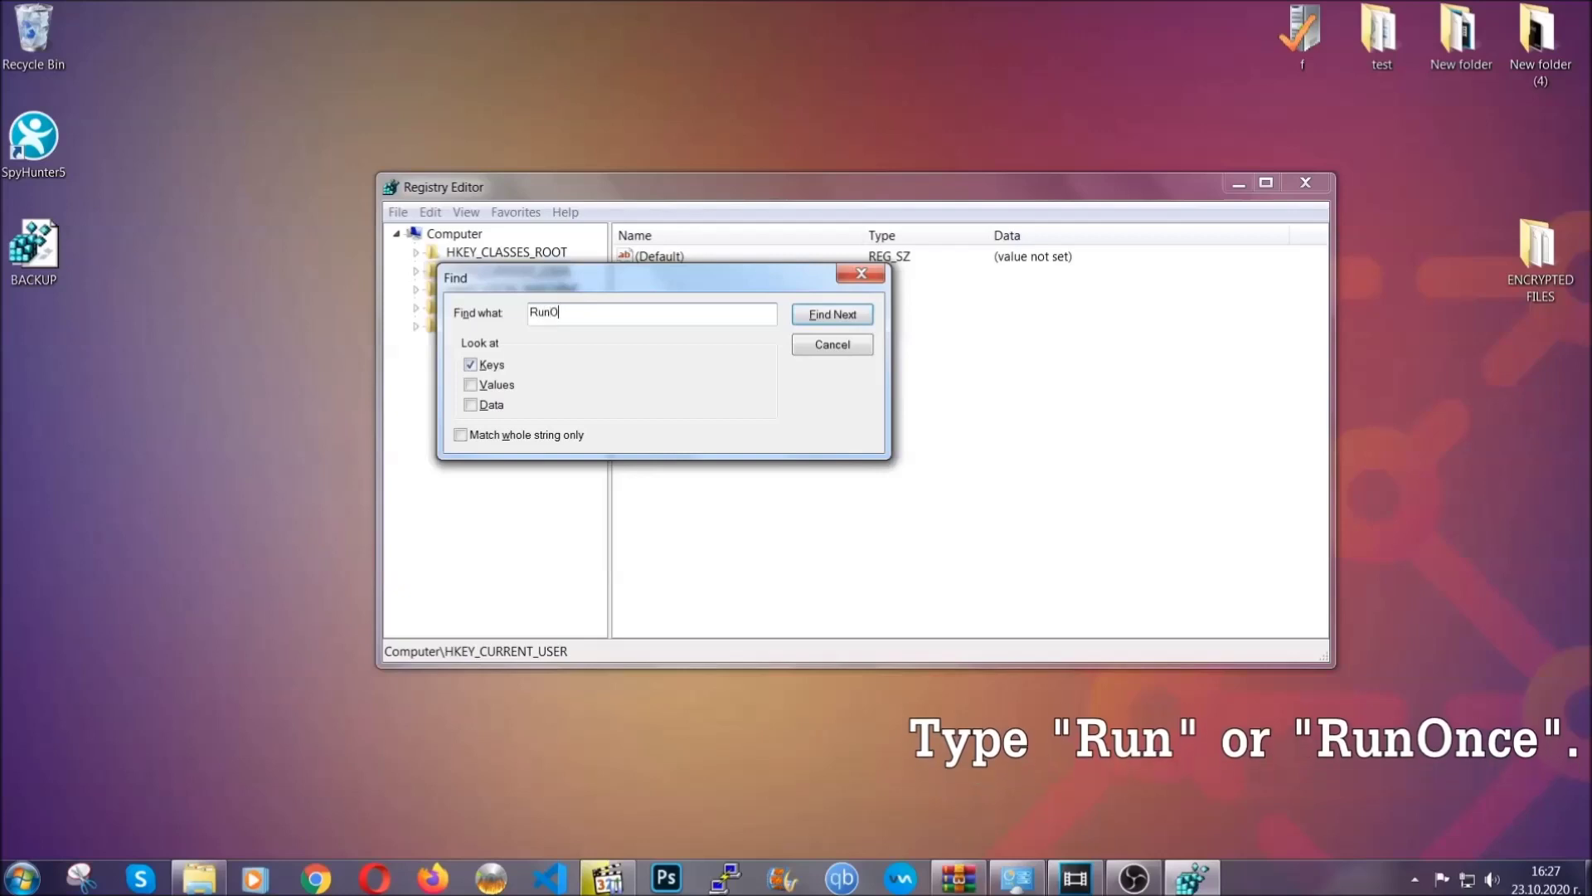
type("nce")
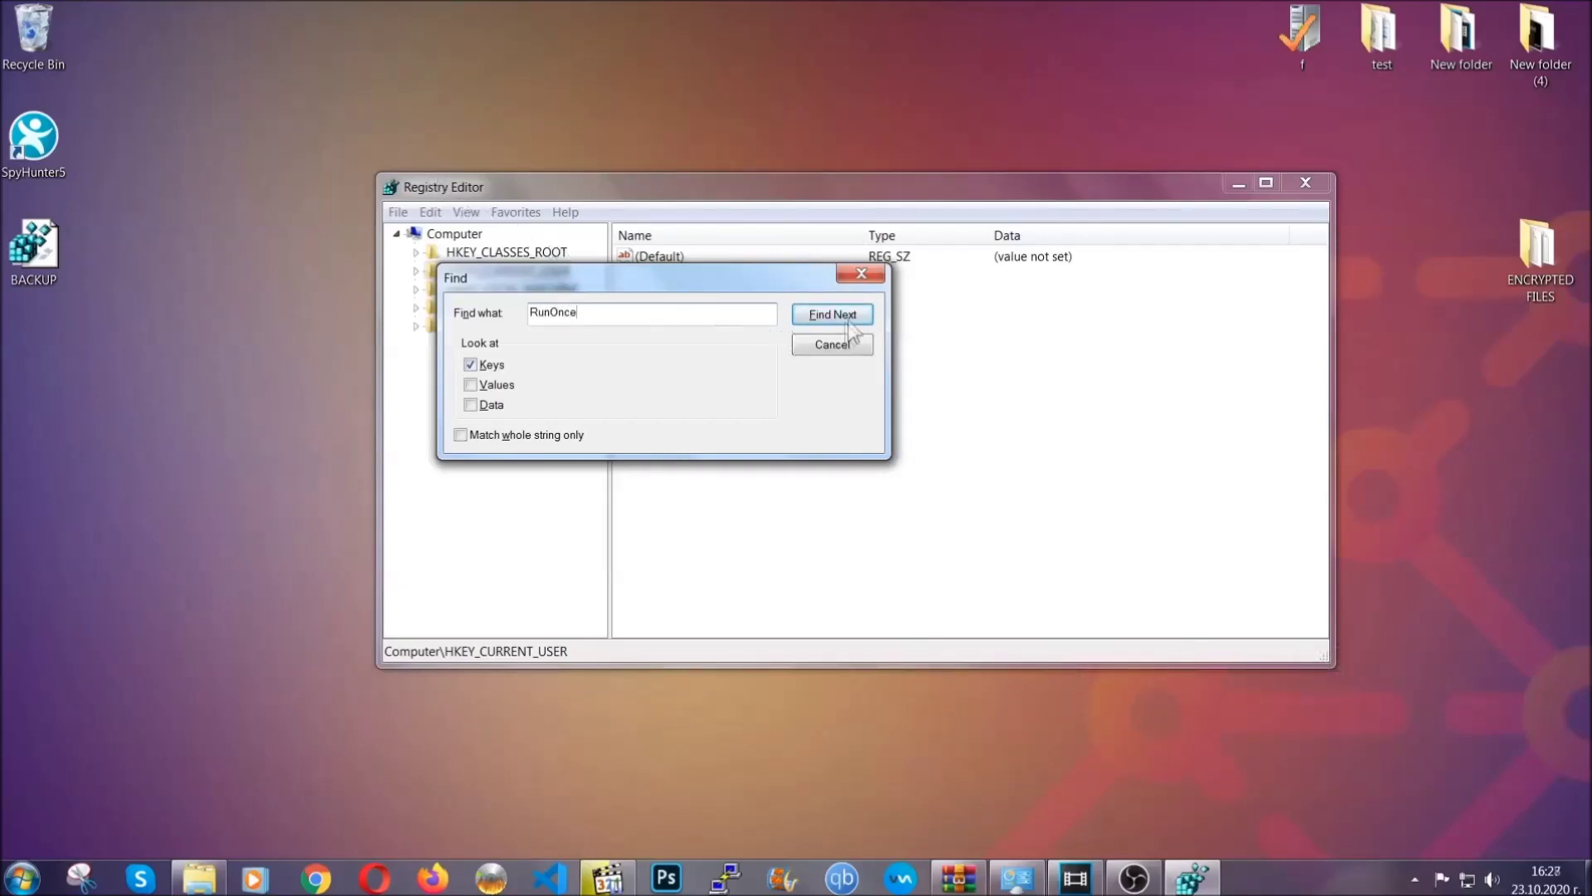
left_click(854, 323)
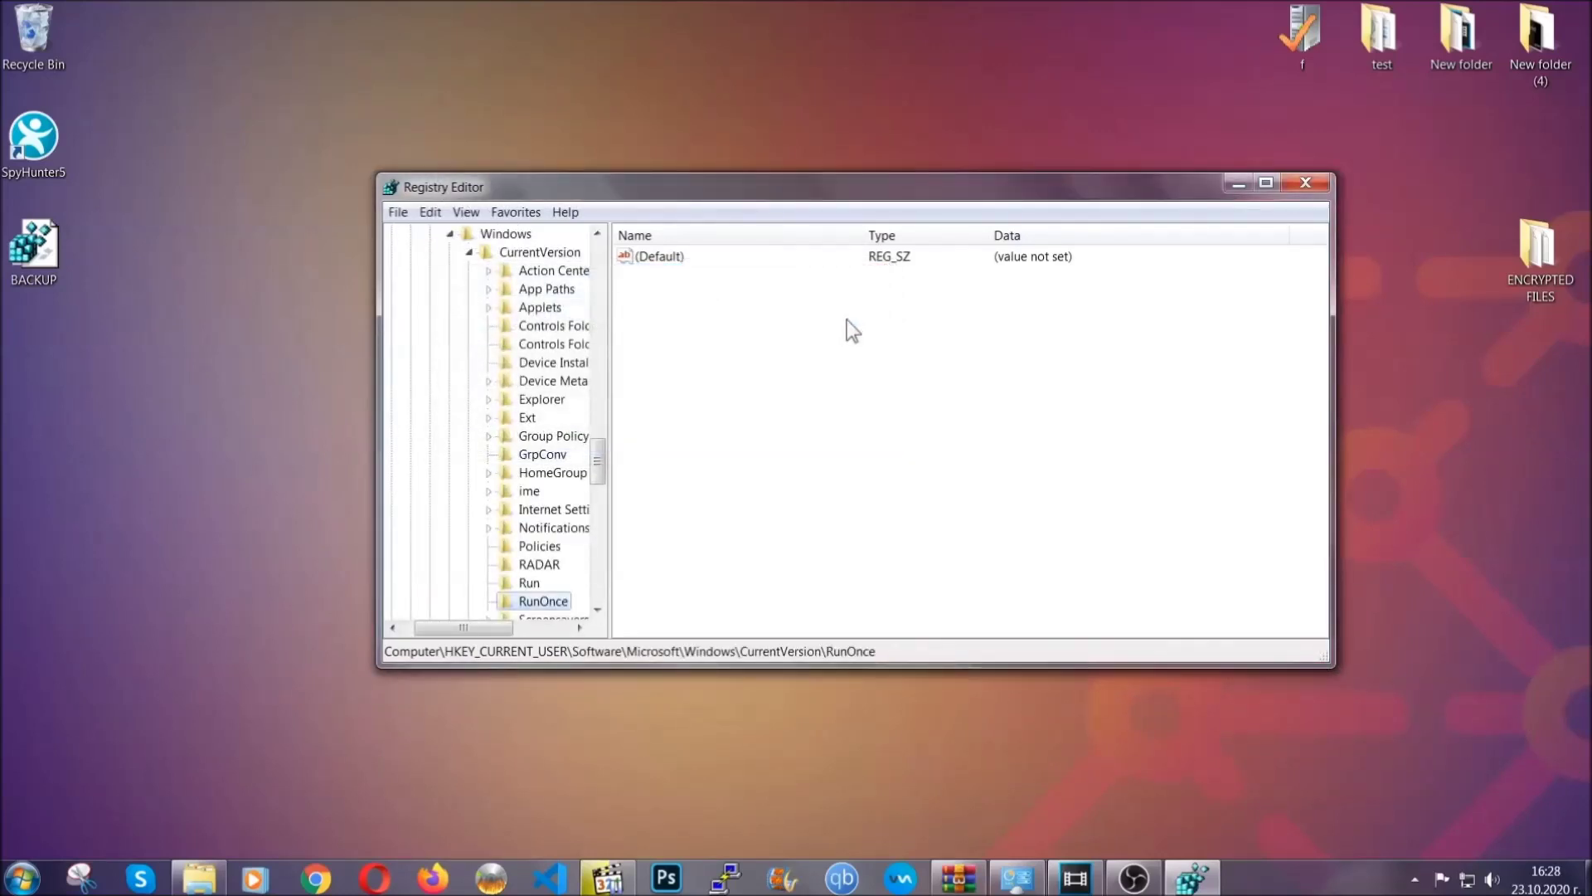
scroll(599, 469, "down", 2)
scroll(599, 474, "down", 1)
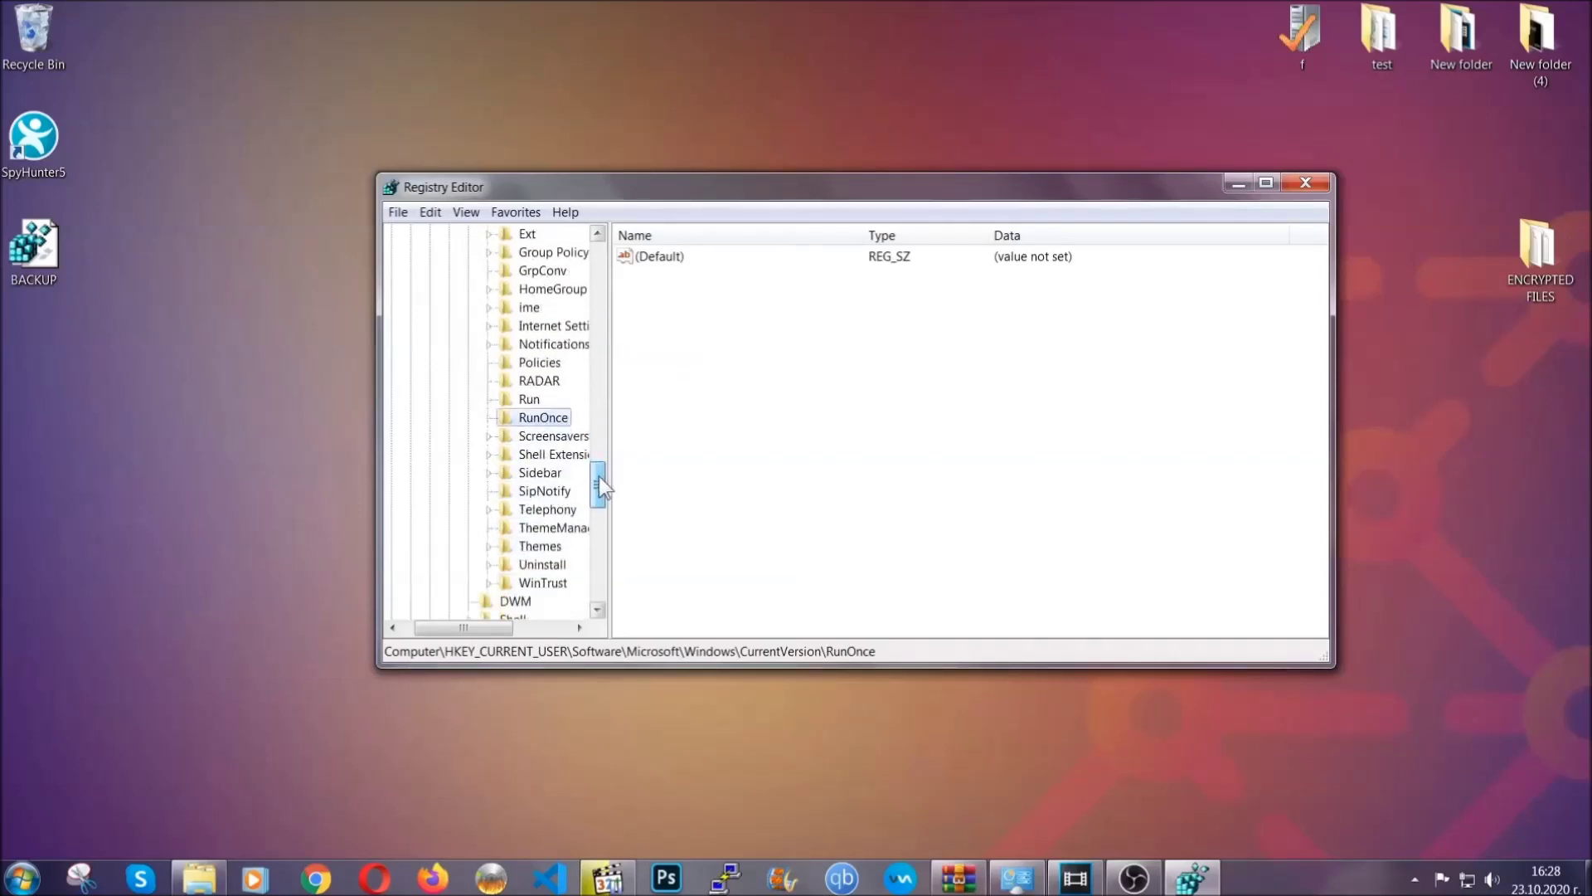
left_click(529, 399)
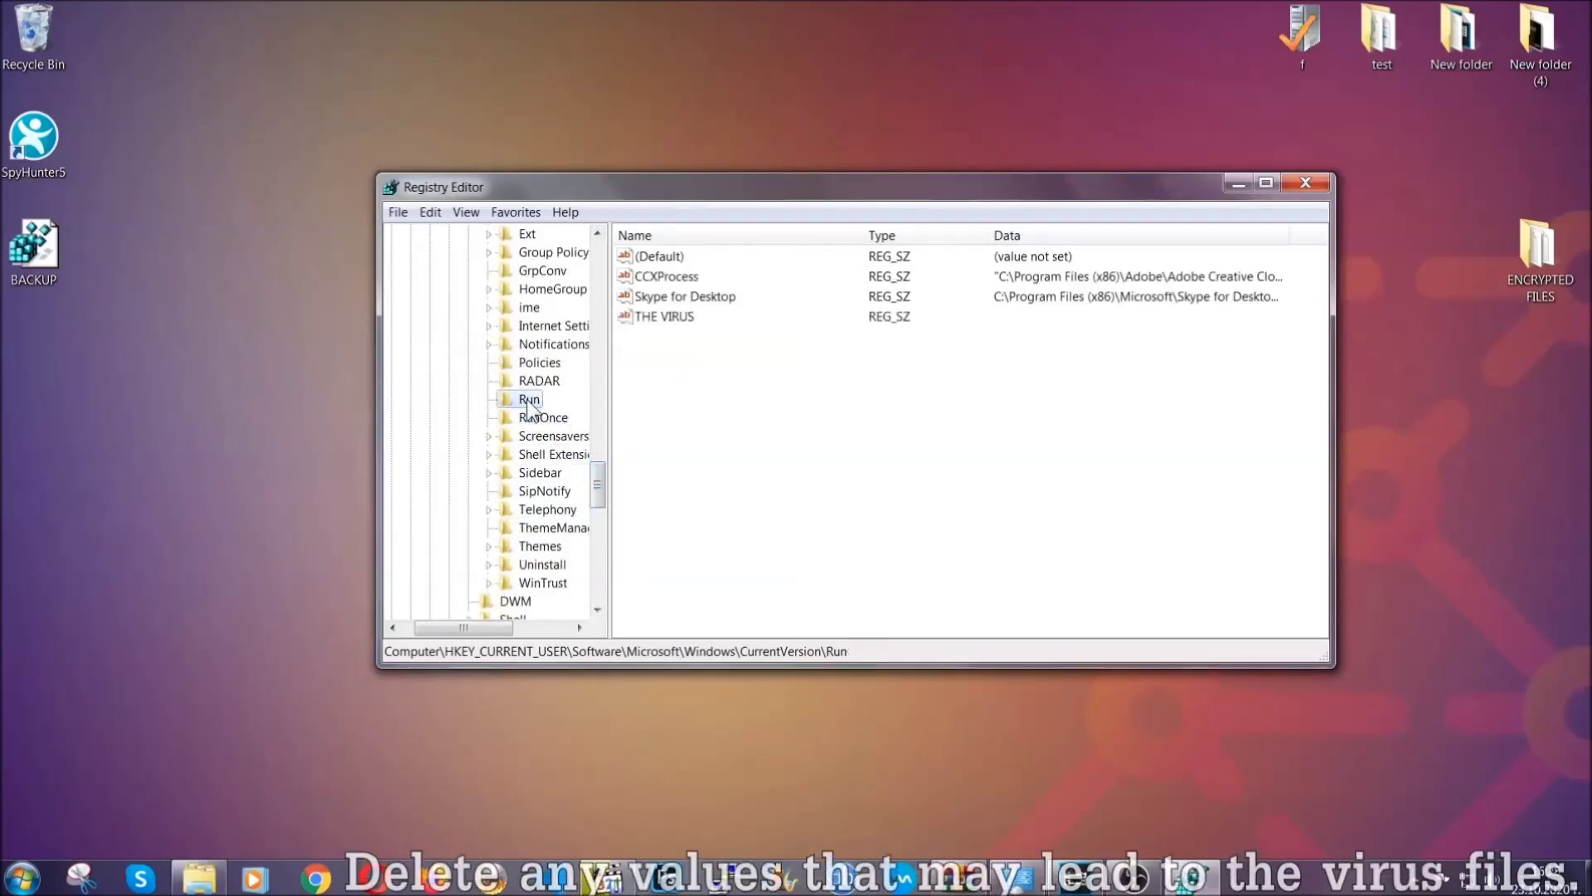
- Delete THE VIRUS value from the Run key and confirm the deletion
left_click(653, 318)
right_click(655, 325)
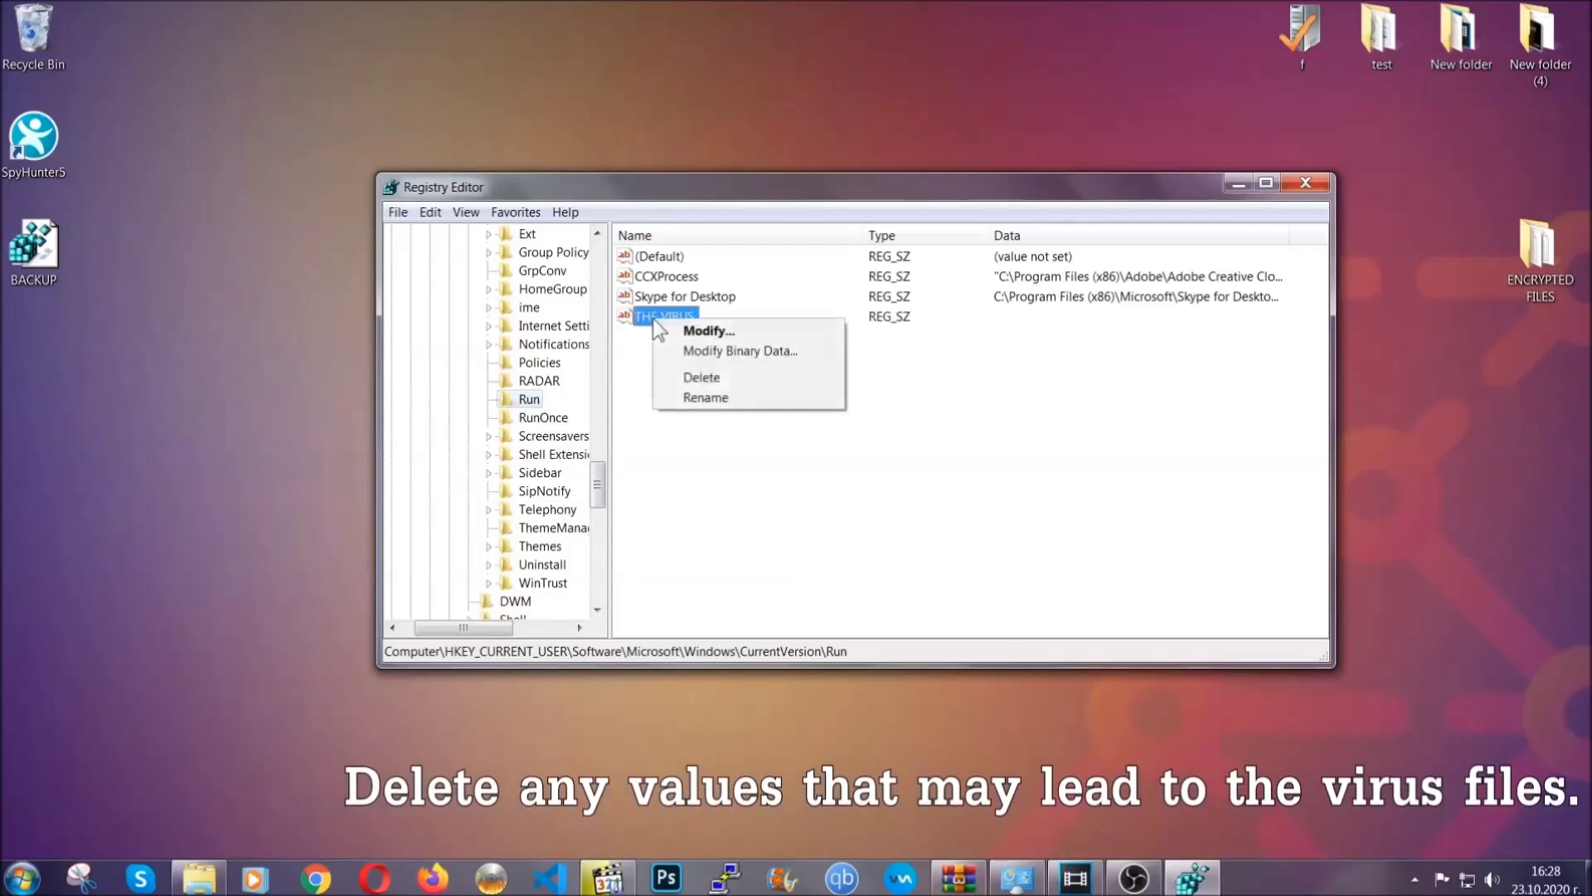
left_click(689, 378)
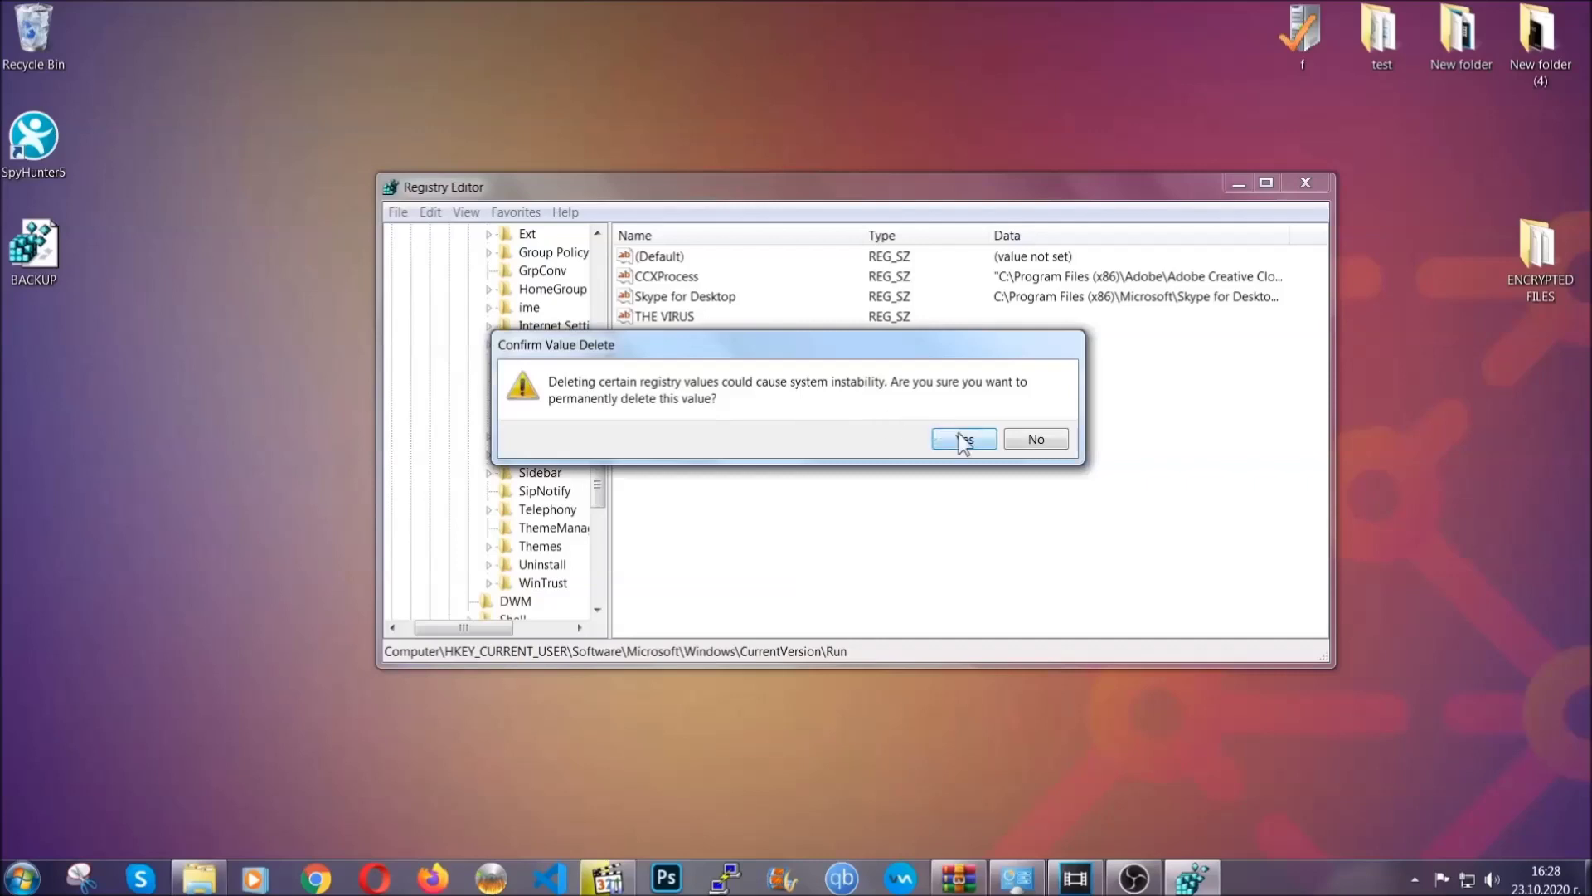
left_click(964, 439)
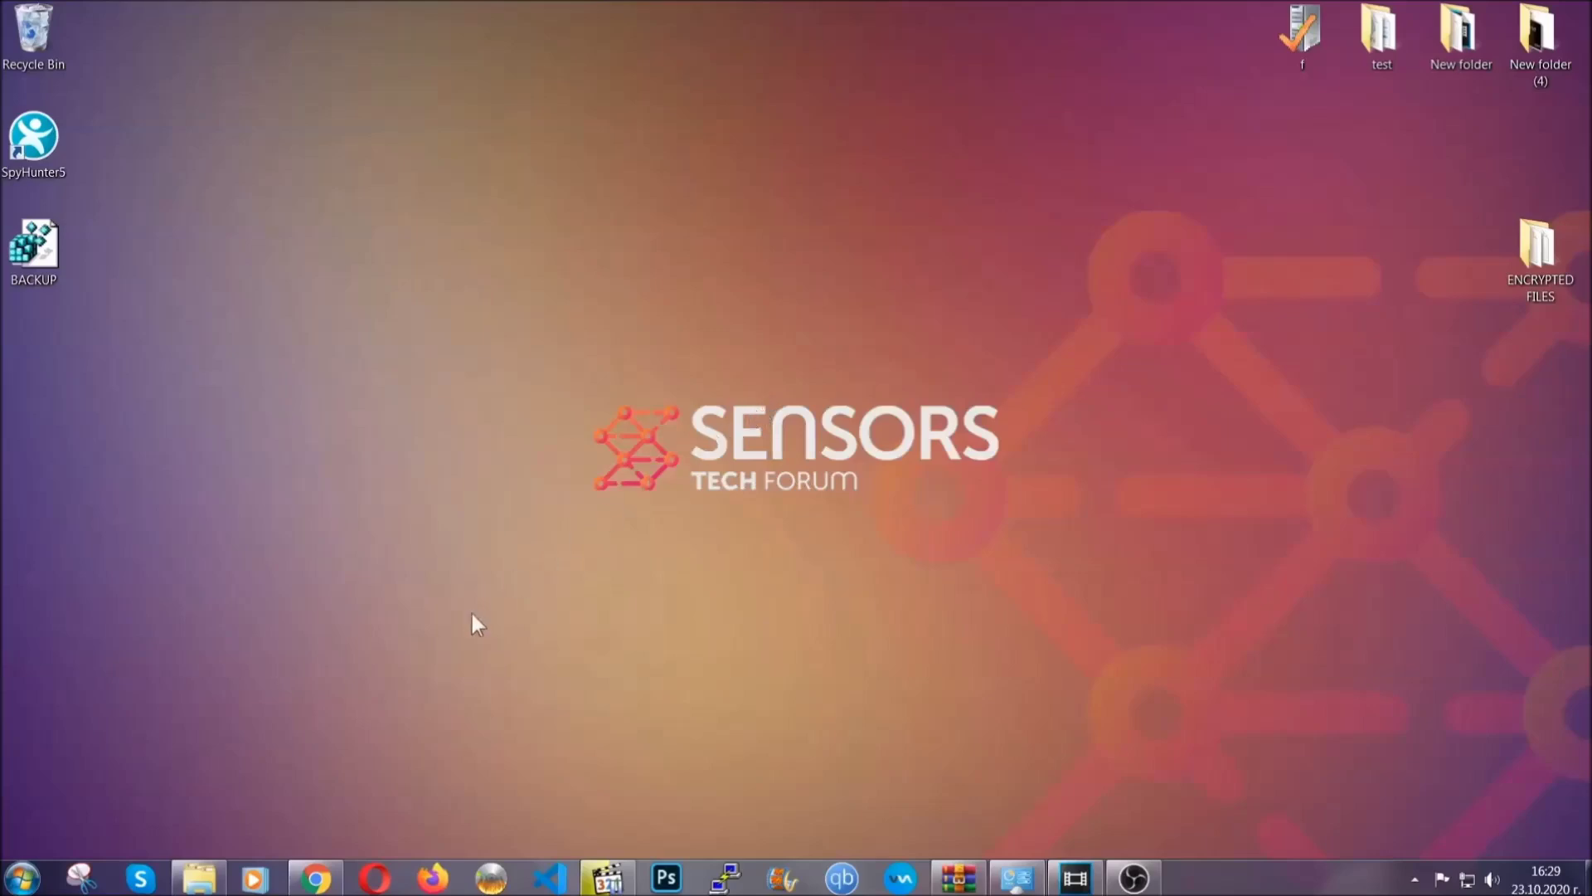
- Restore Chrome's SensorsTechForum recovery article and expand its Method 2 Windows Backup section
left_click(316, 879)
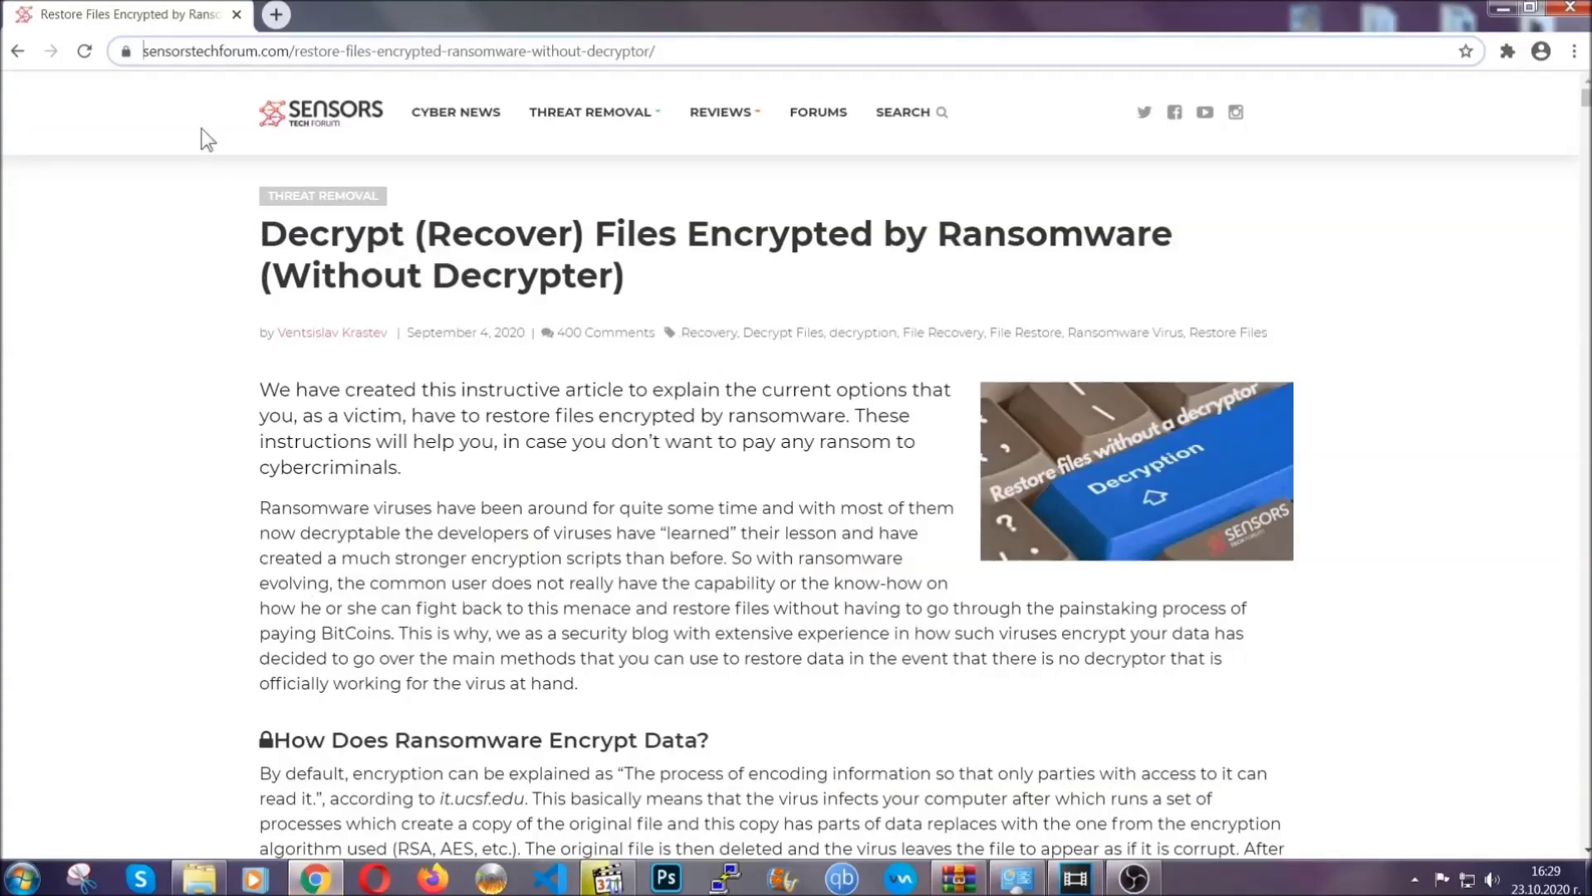
left_click_drag(146, 51, 719, 59)
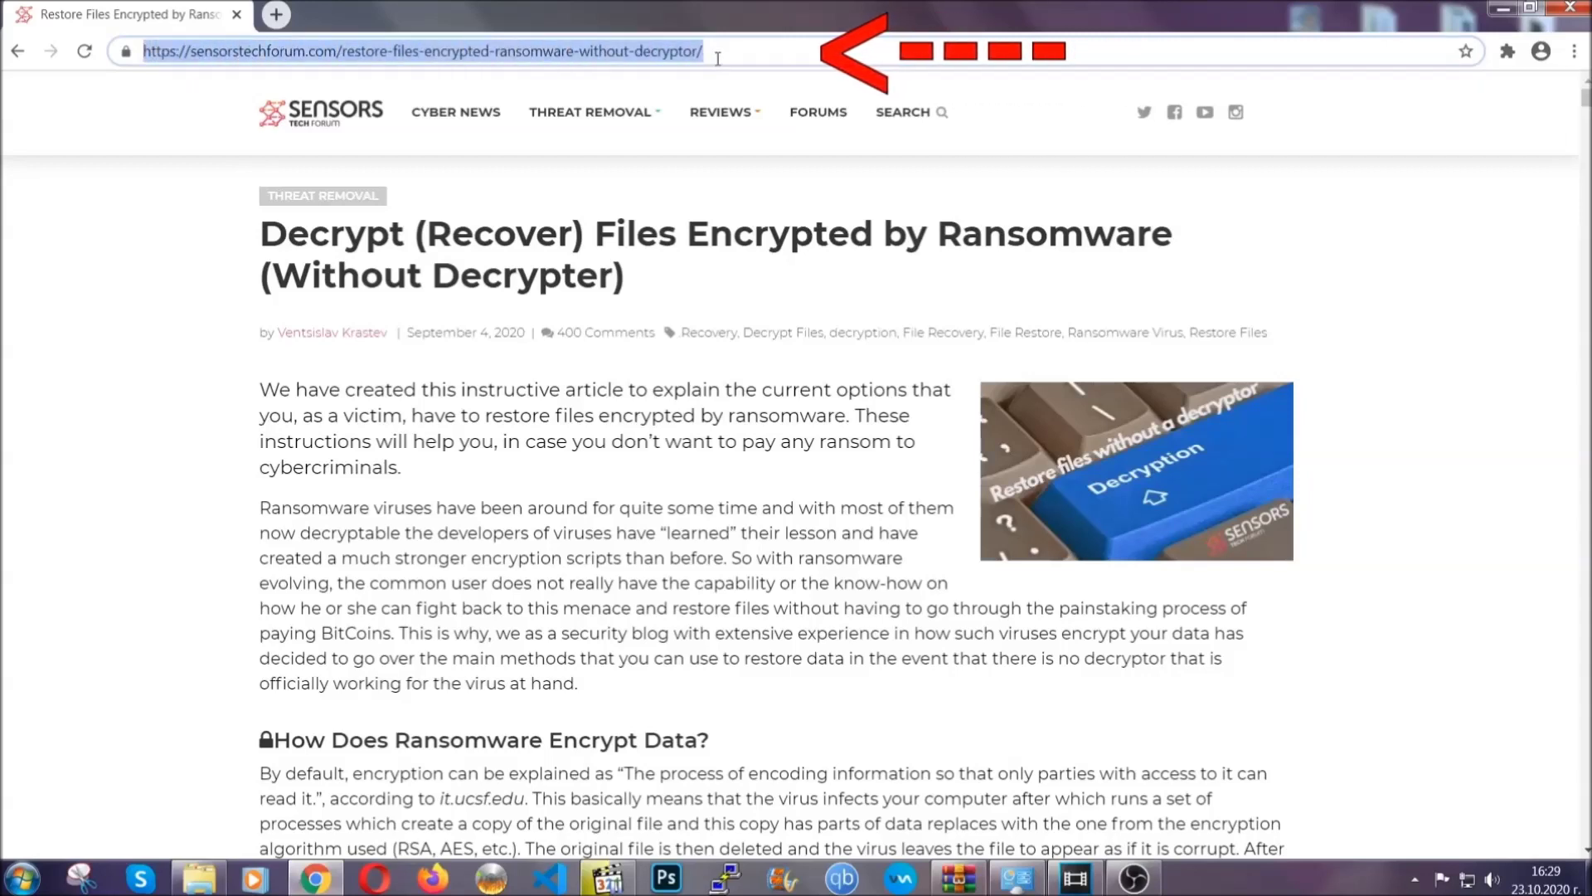
mouse_move(722, 112)
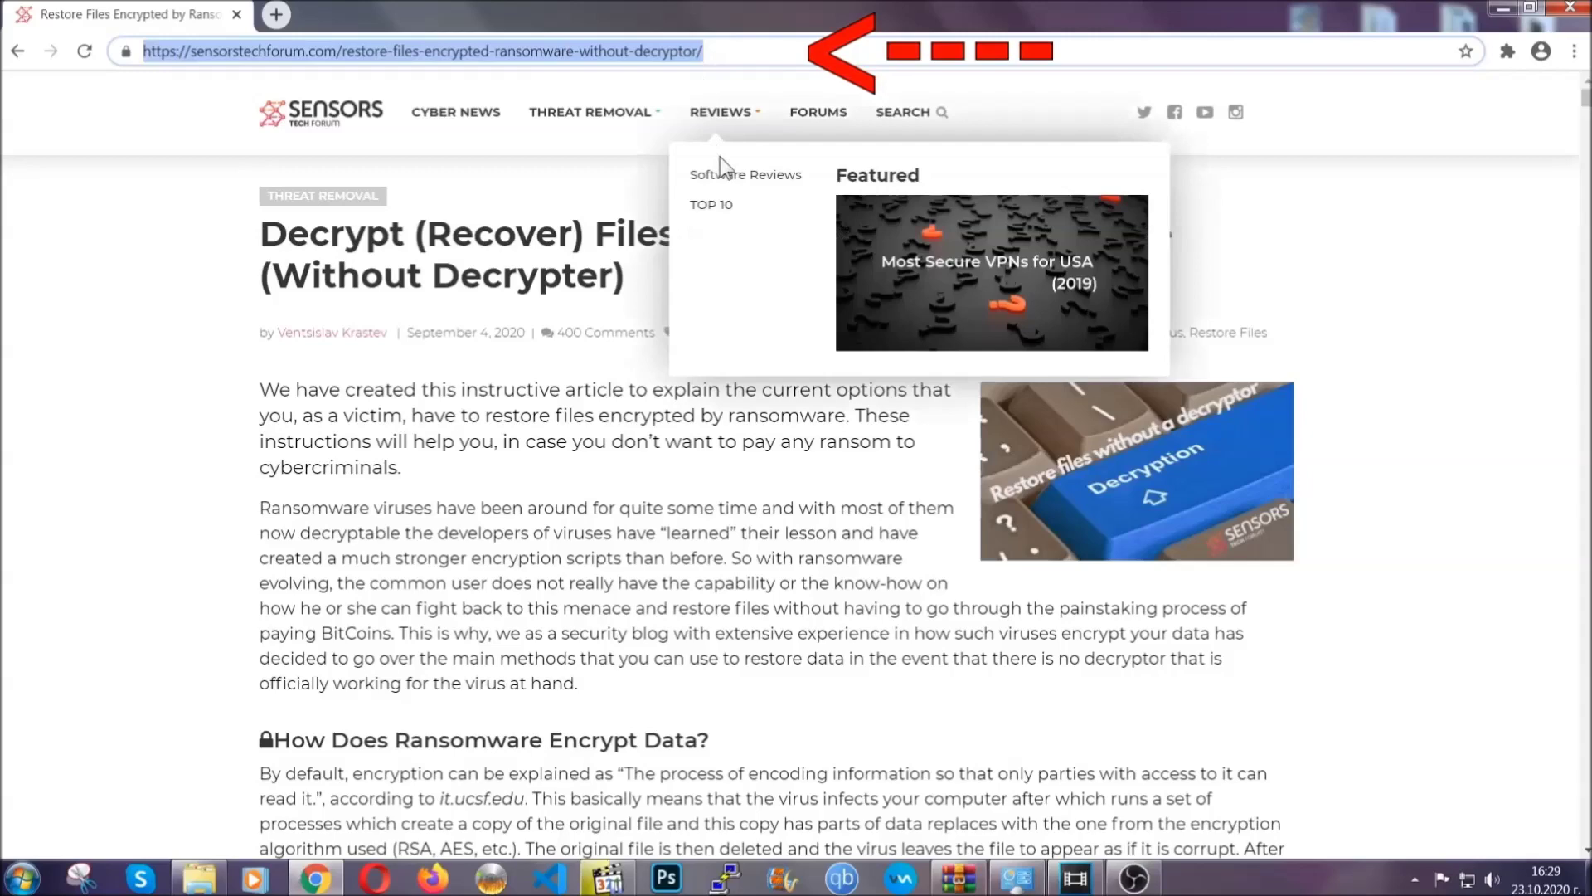
scroll(818, 453, "down", 5)
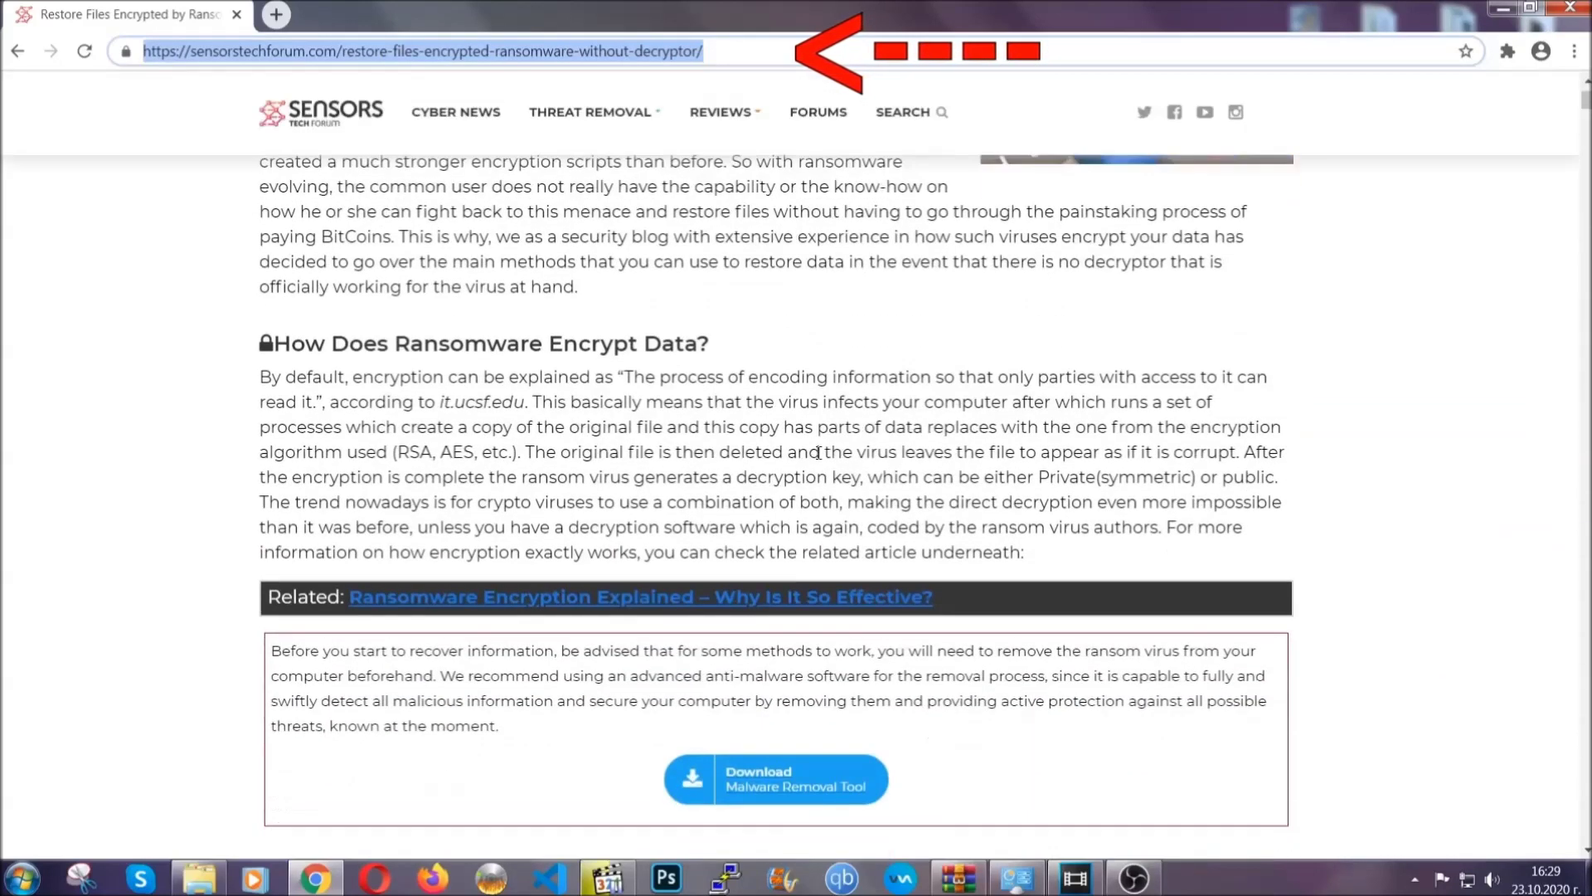
scroll(819, 453, "down", 2)
scroll(819, 453, "down", 2)
scroll(818, 453, "down", 2)
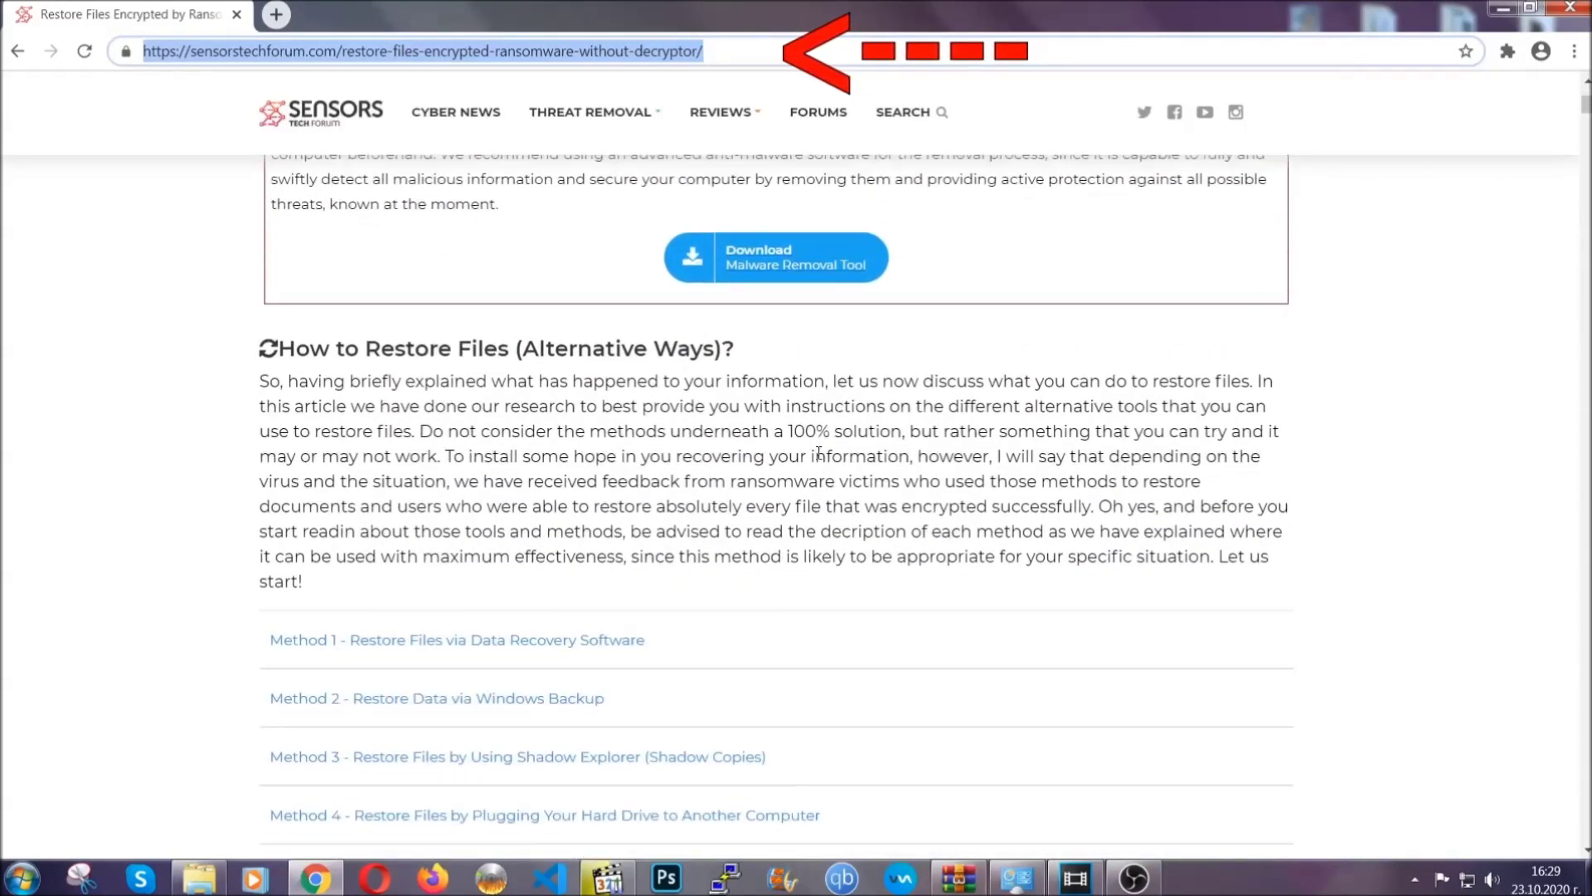
scroll(821, 452, "down", 1)
scroll(821, 456, "down", 2)
scroll(796, 460, "down", 1)
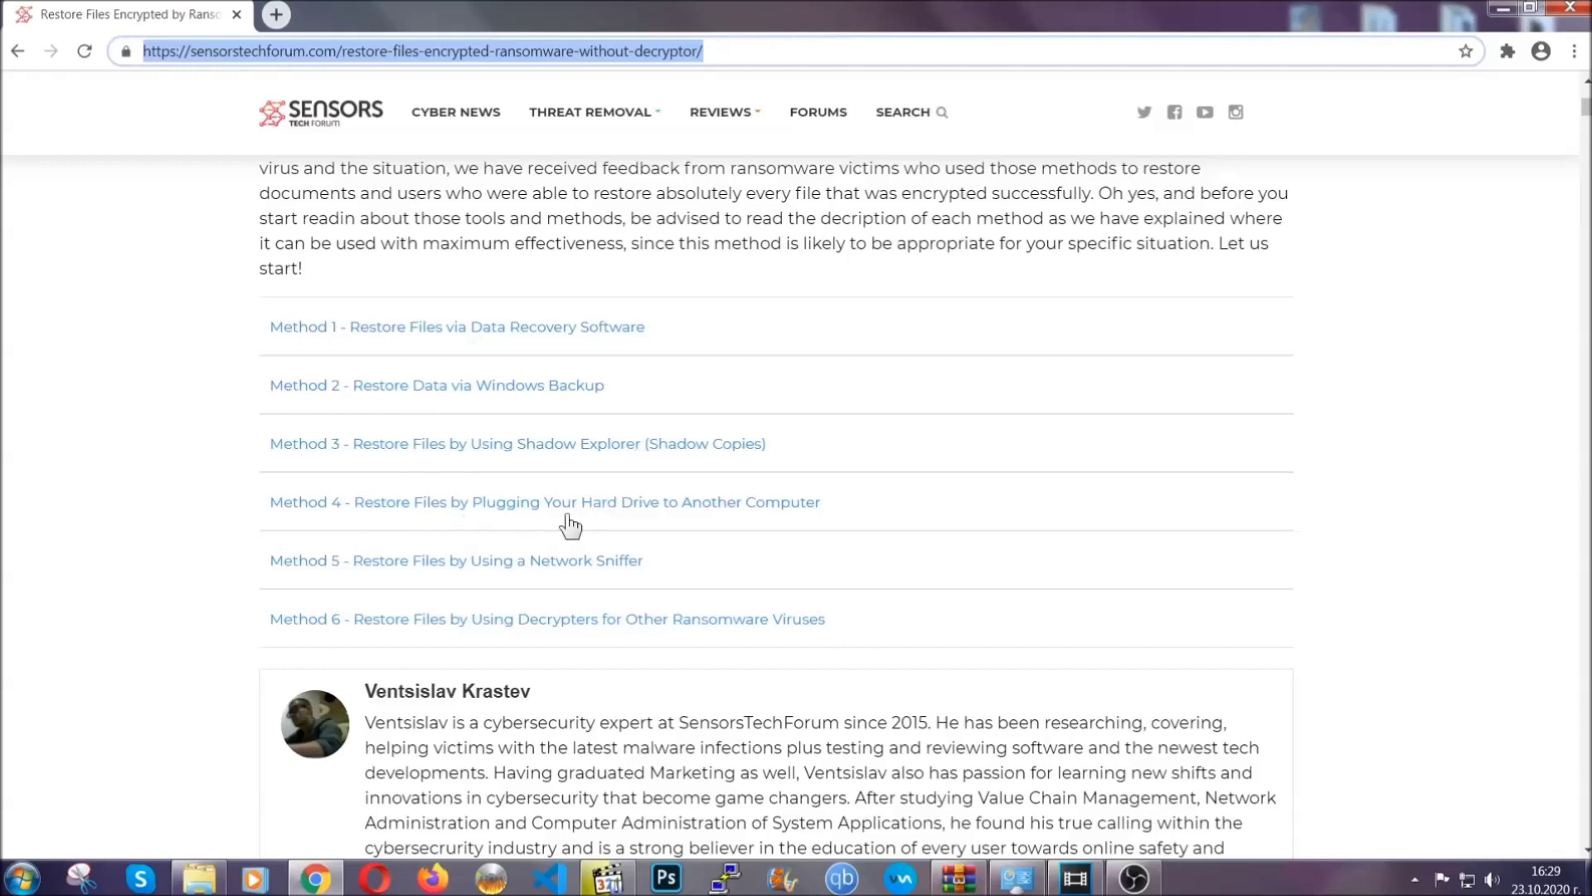
left_click(496, 384)
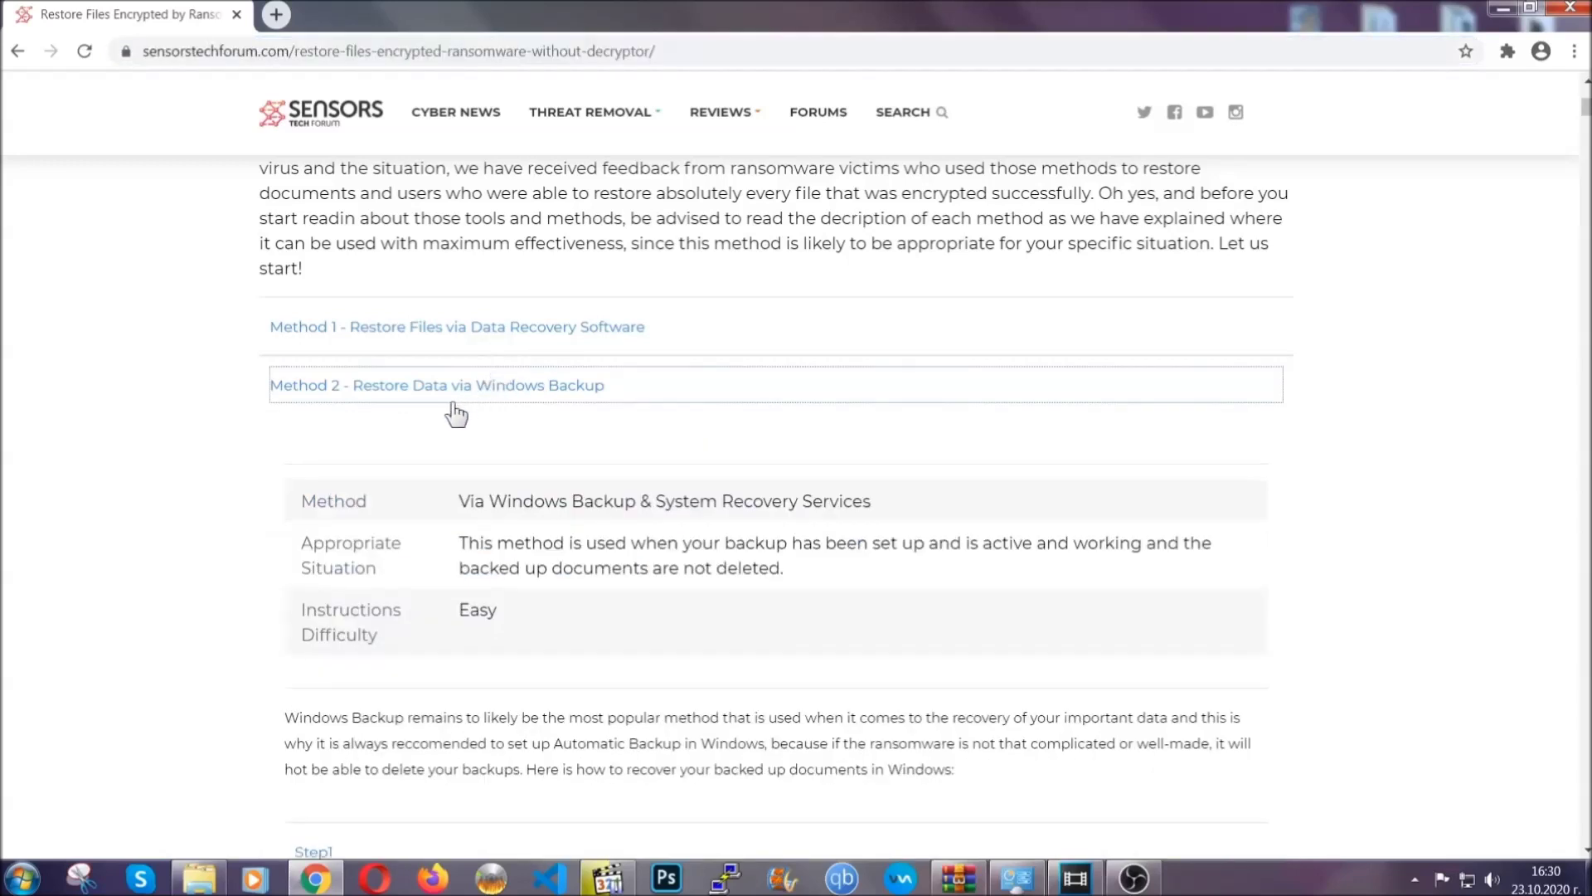
- Highlight the Method 2 summary table, then expand Windows Backup Steps 1, 2 and 3
left_click_drag(459, 498, 560, 620)
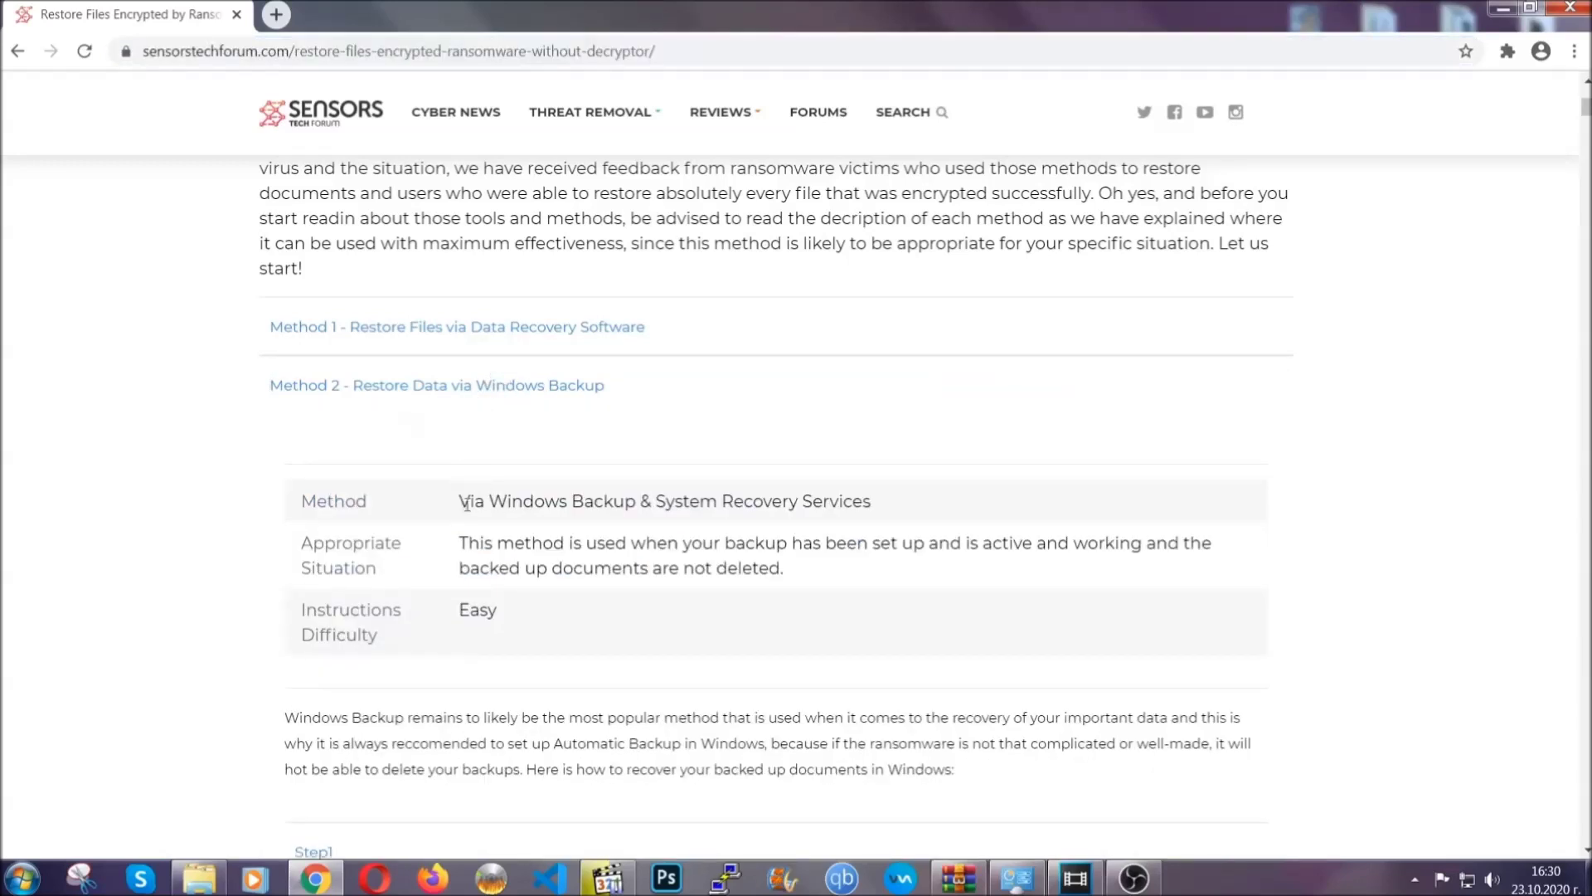
left_click(566, 622)
scroll(569, 619, "down", 4)
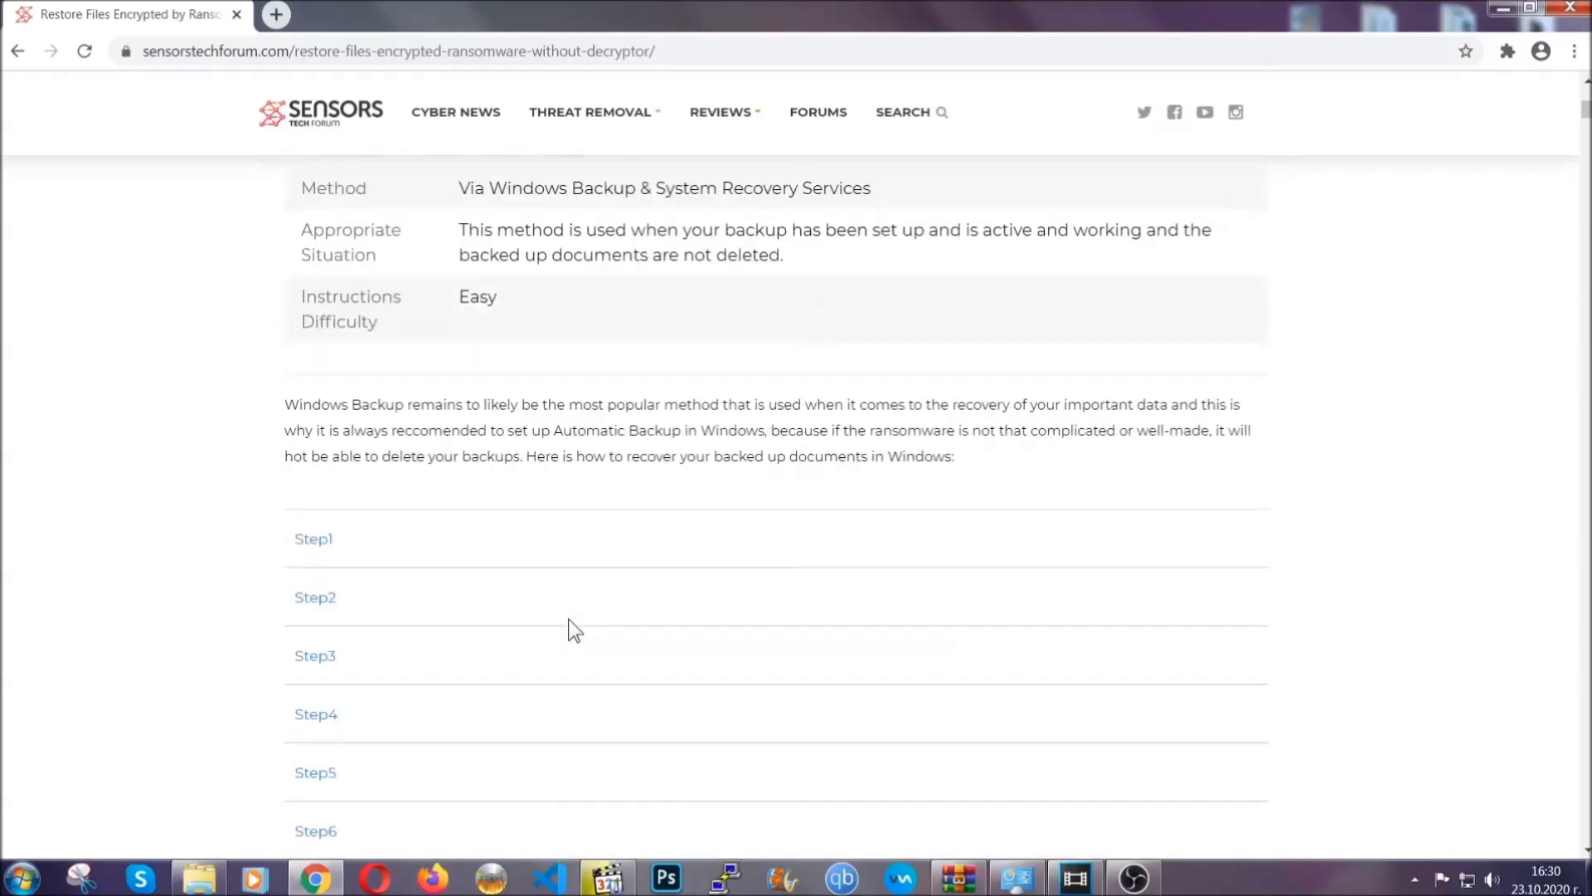
scroll(569, 618, "down", 1)
left_click(330, 438)
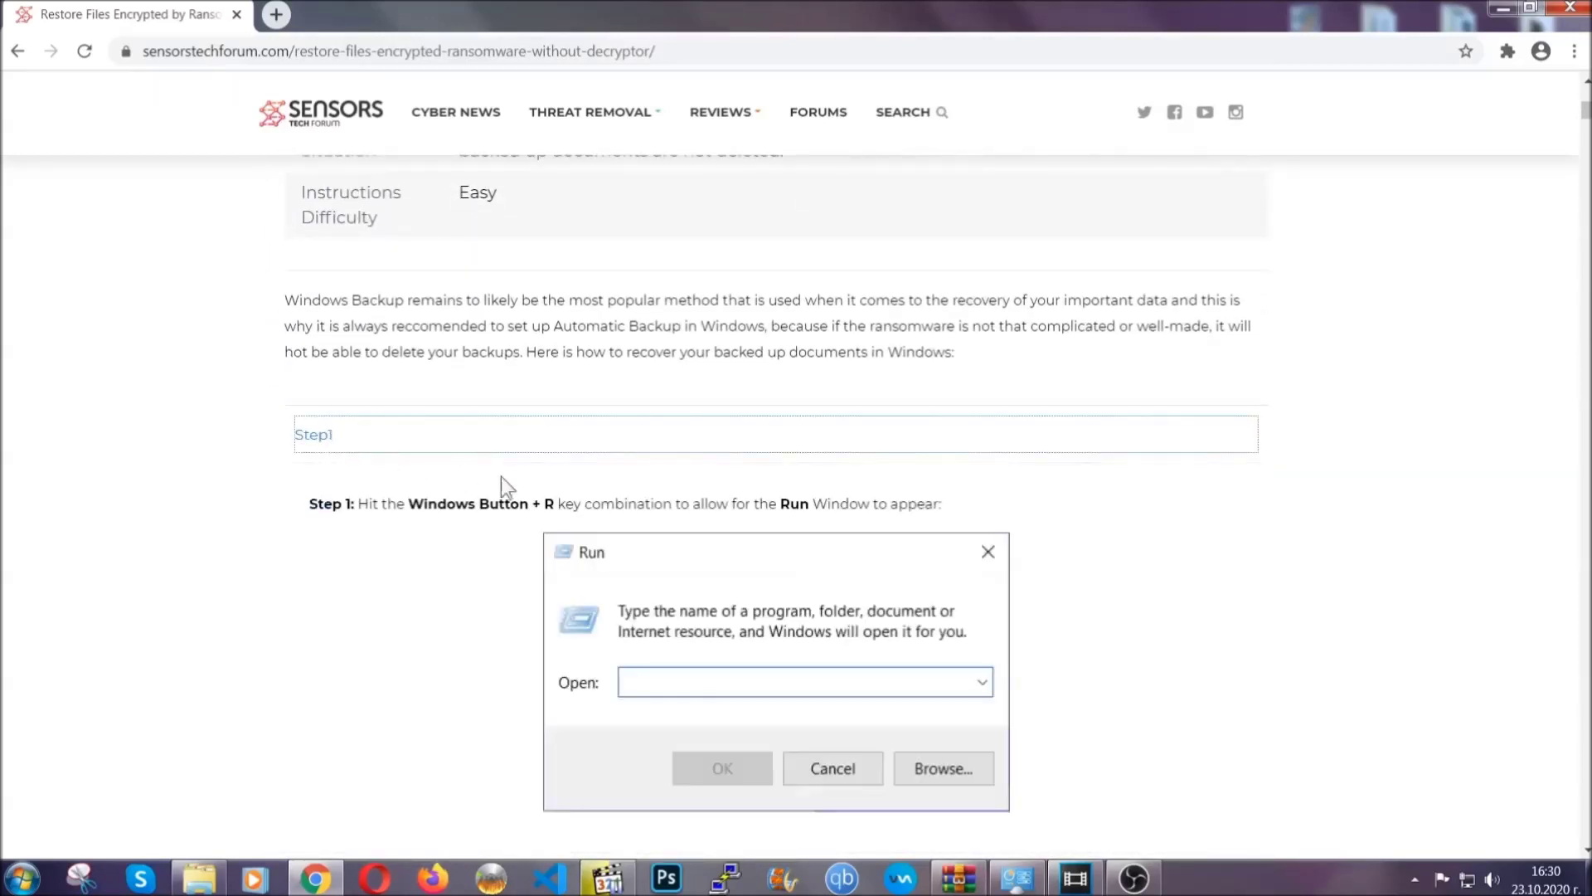
scroll(745, 515, "down", 5)
left_click(372, 522)
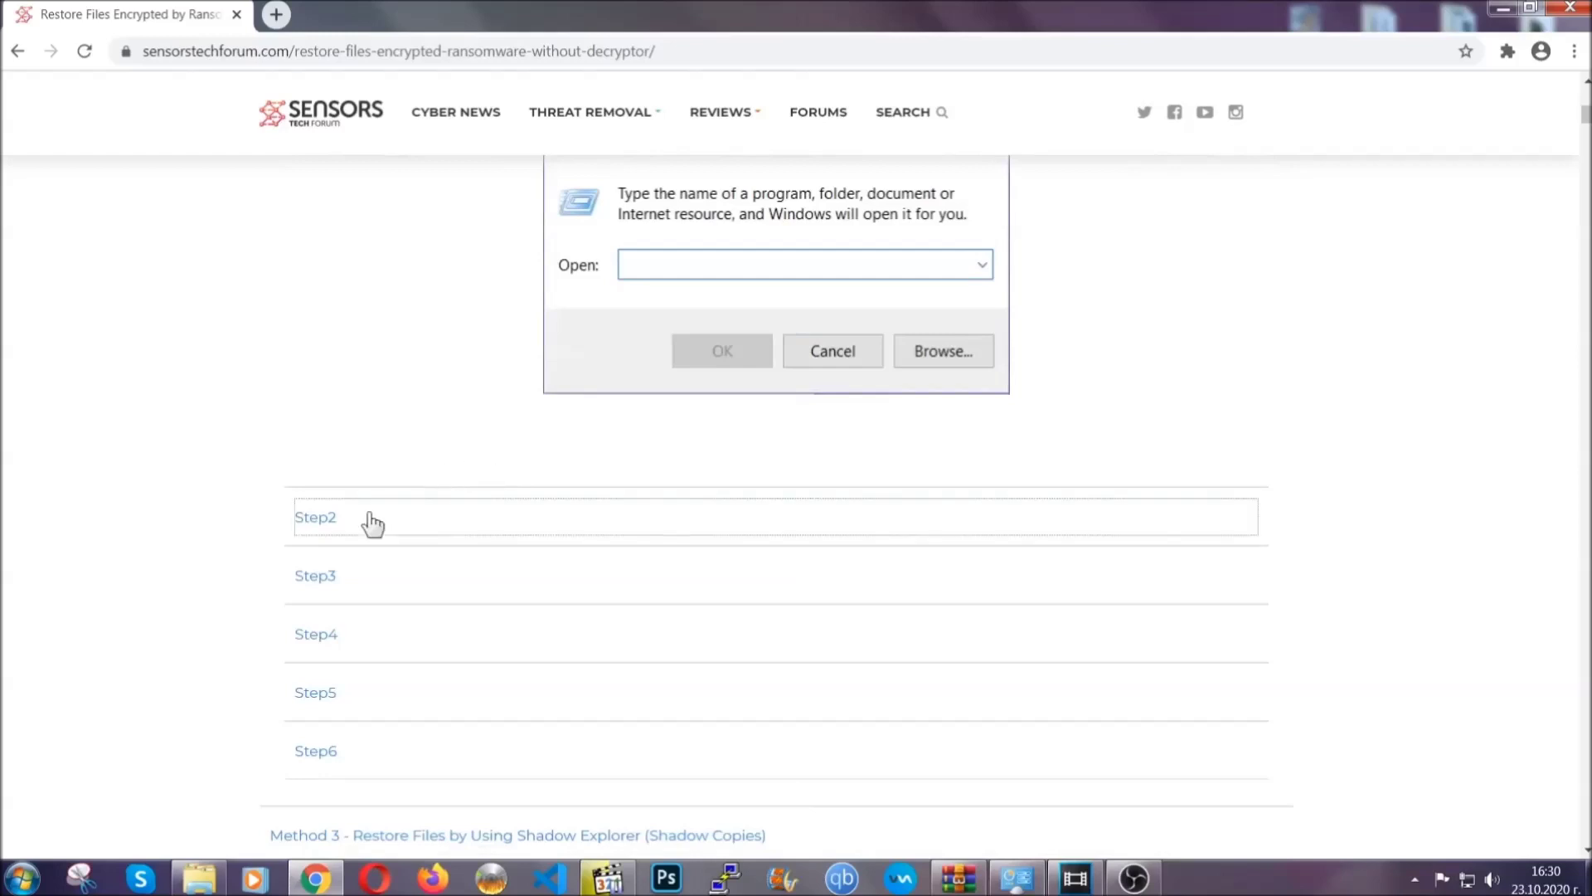
scroll(714, 524, "down", 4)
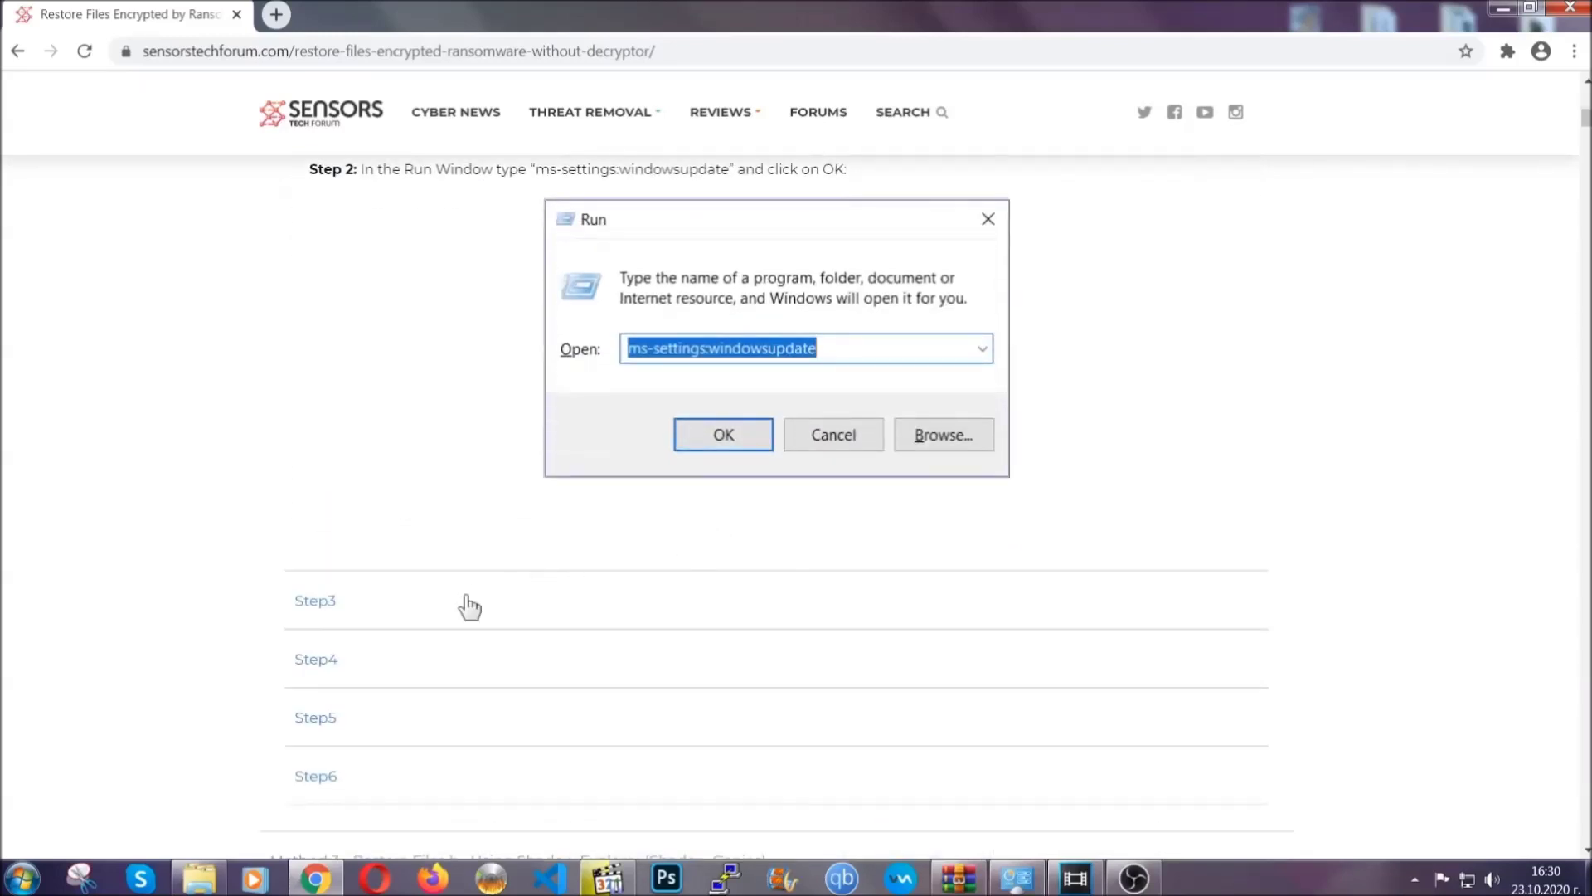
left_click(470, 607)
- Read through the expanded backup steps, then minimize Chrome to show the desktop
scroll(700, 569, "down", 4)
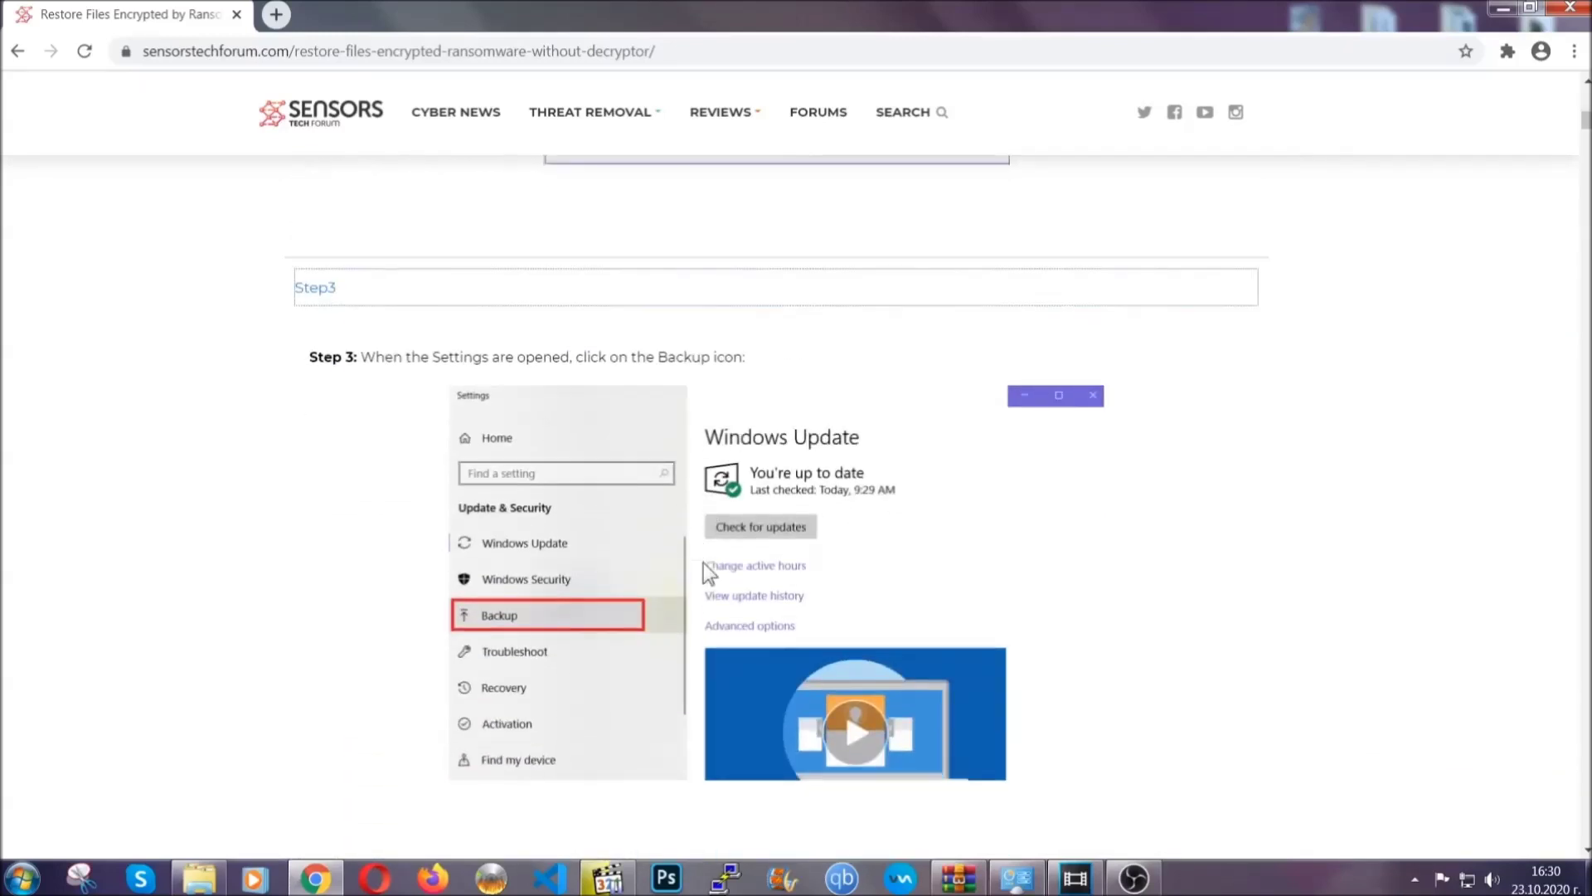
scroll(702, 564, "down", 3)
scroll(700, 567, "down", 2)
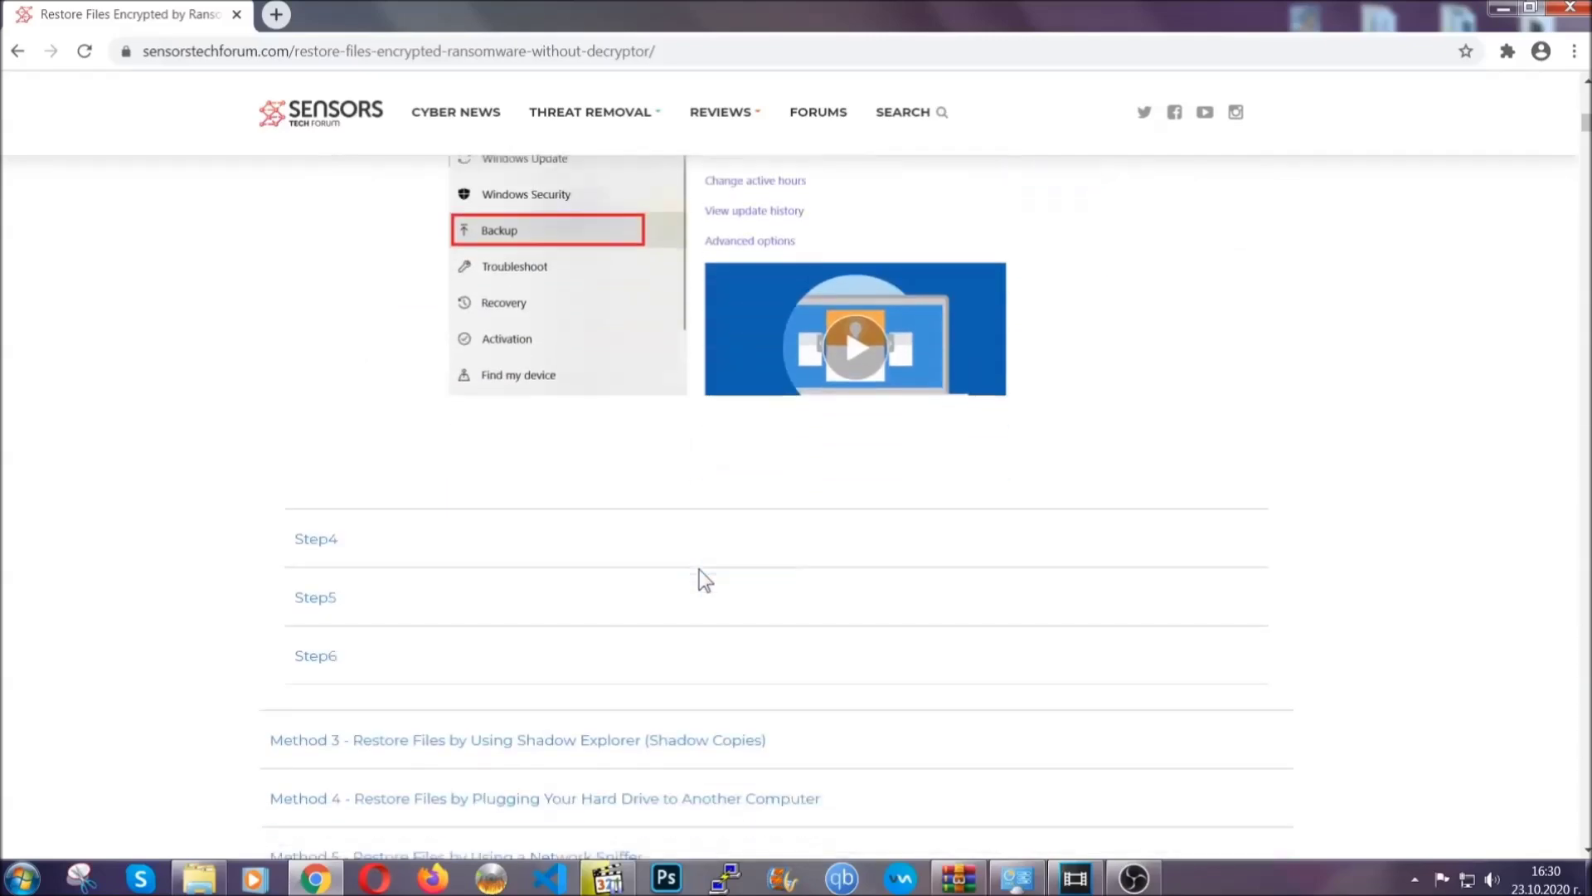
scroll(699, 569, "down", 1)
scroll(699, 568, "down", 3)
scroll(699, 569, "down", 2)
scroll(699, 569, "down", 1)
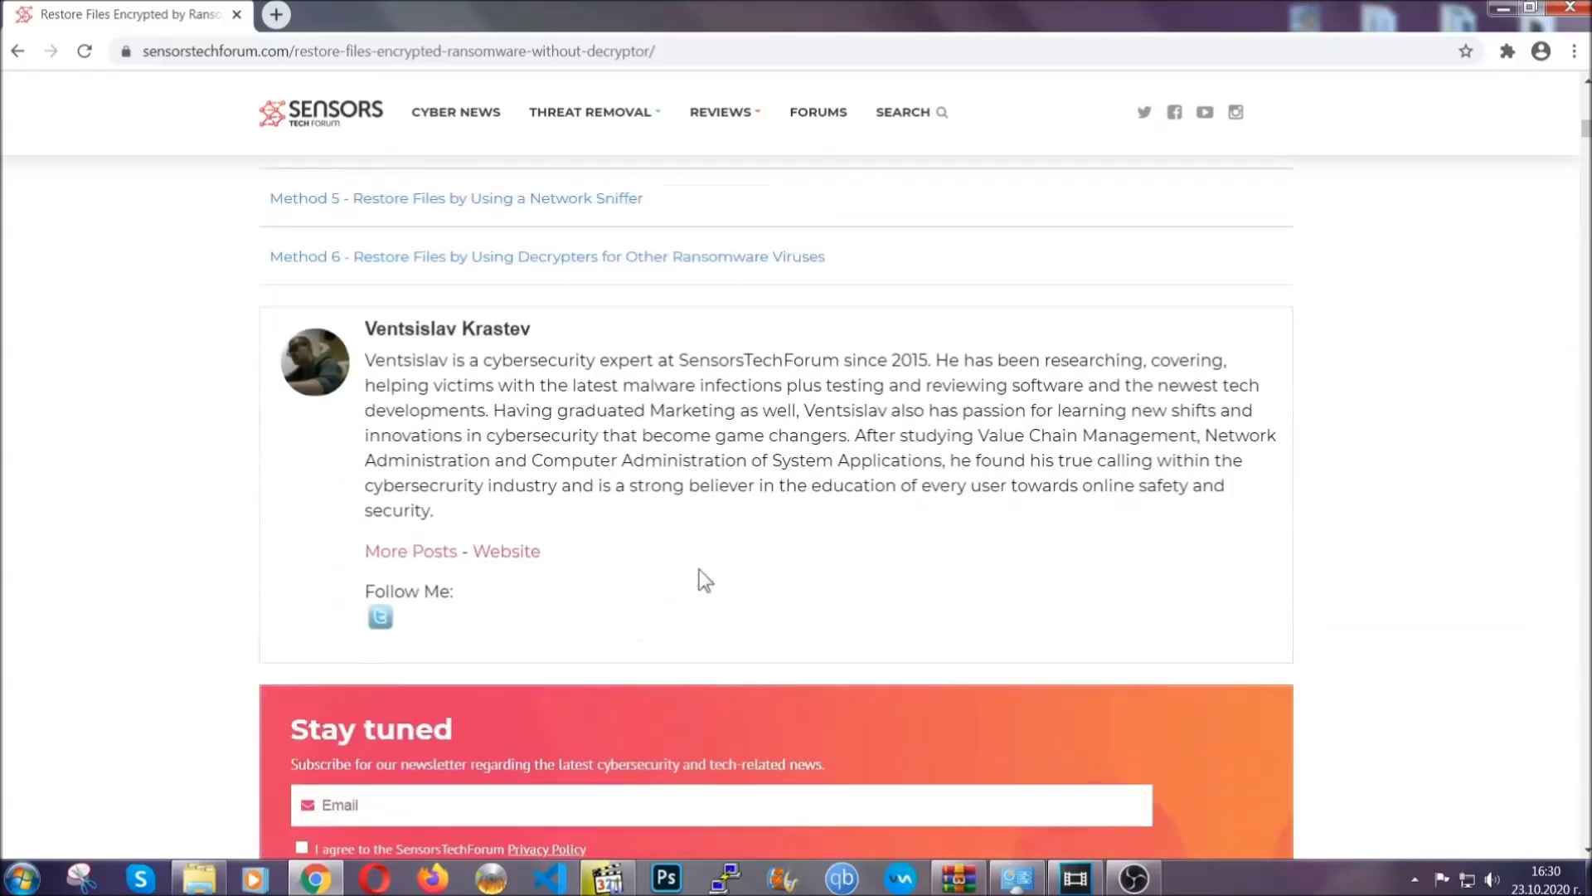
scroll(699, 569, "up", 4)
scroll(699, 569, "up", 8)
scroll(694, 585, "up", 6)
scroll(694, 592, "up", 10)
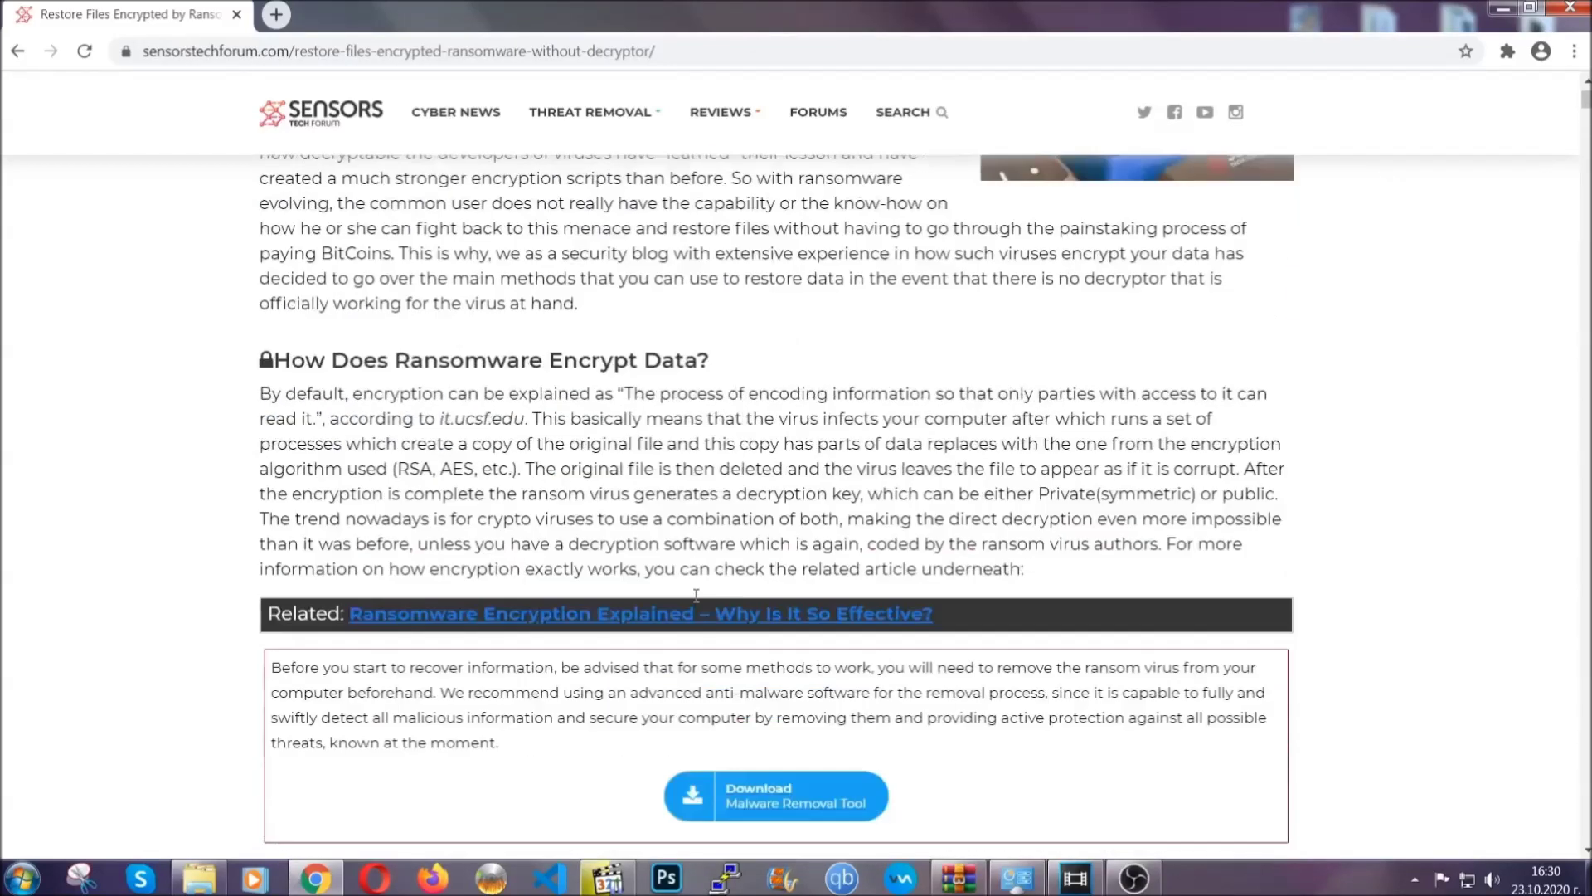
scroll(696, 594, "up", 5)
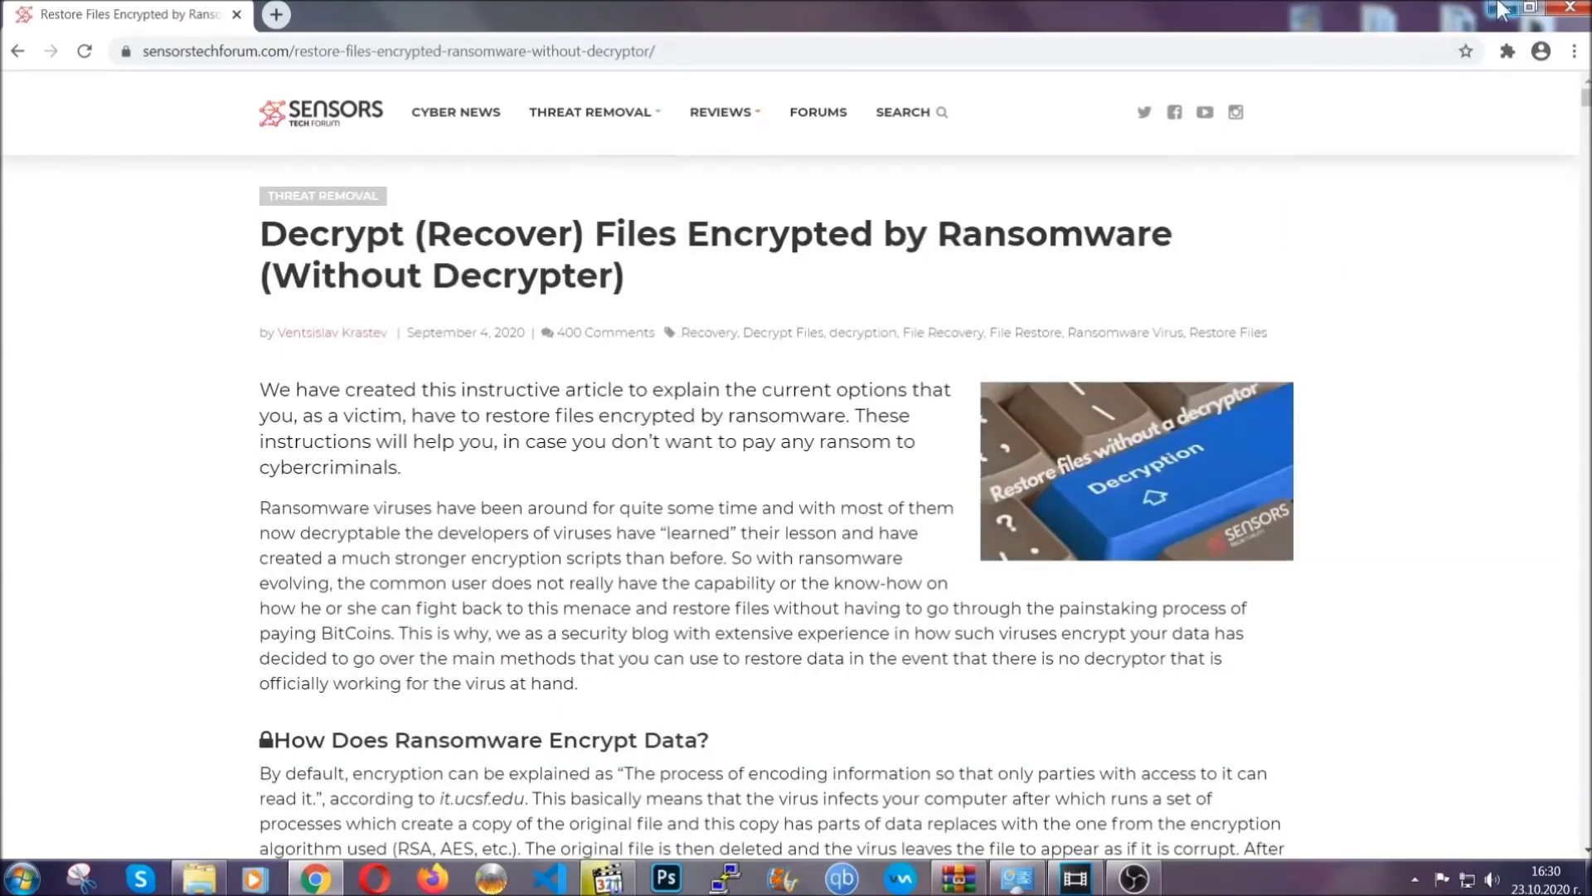
left_click(1501, 8)
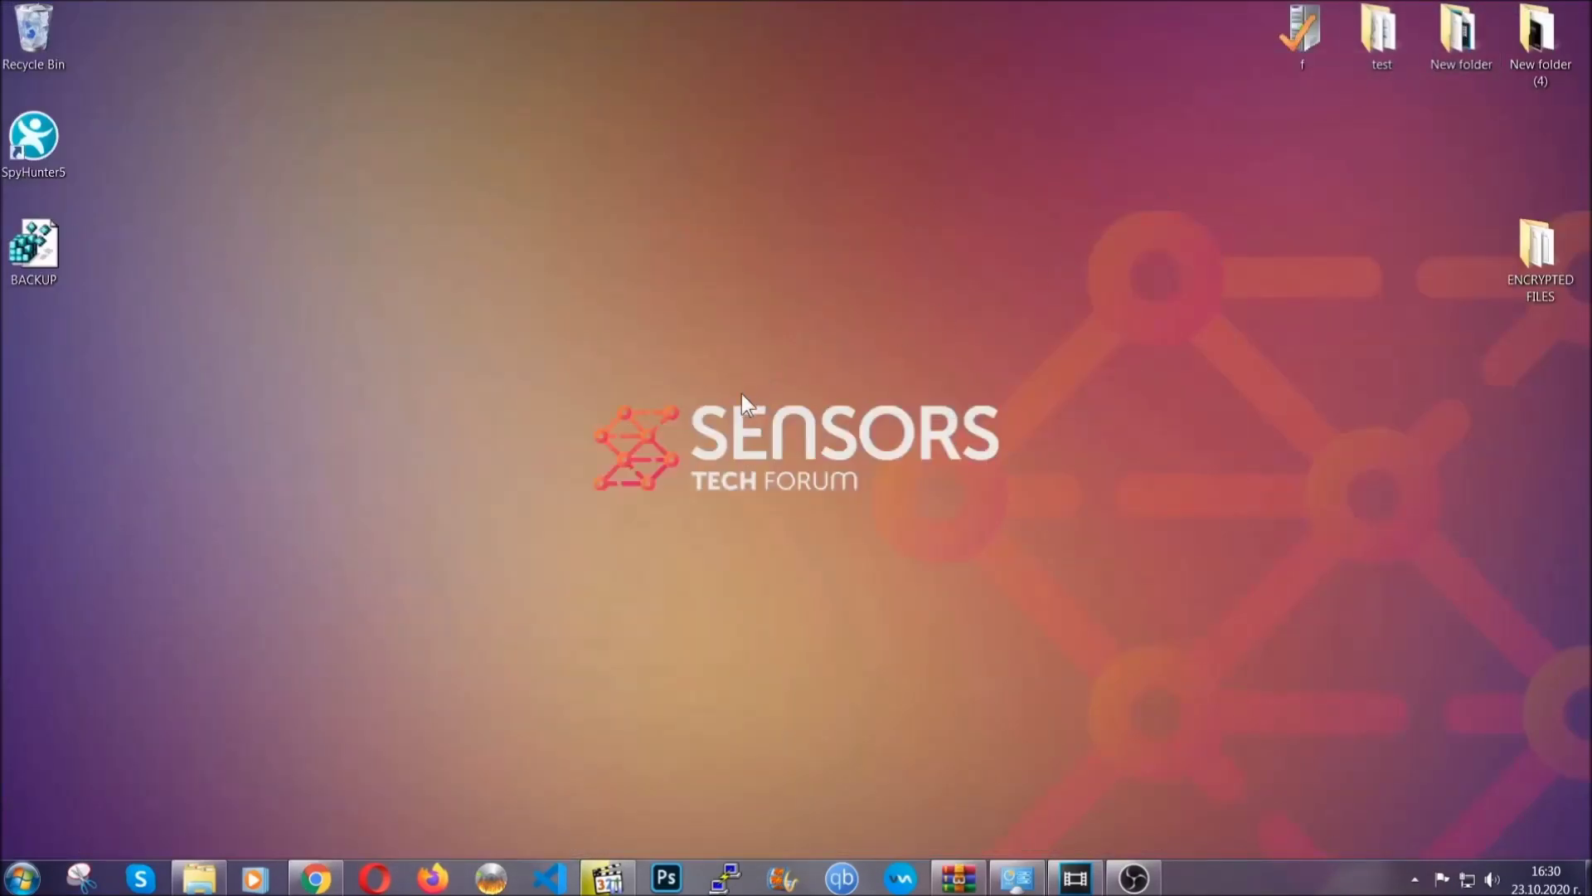